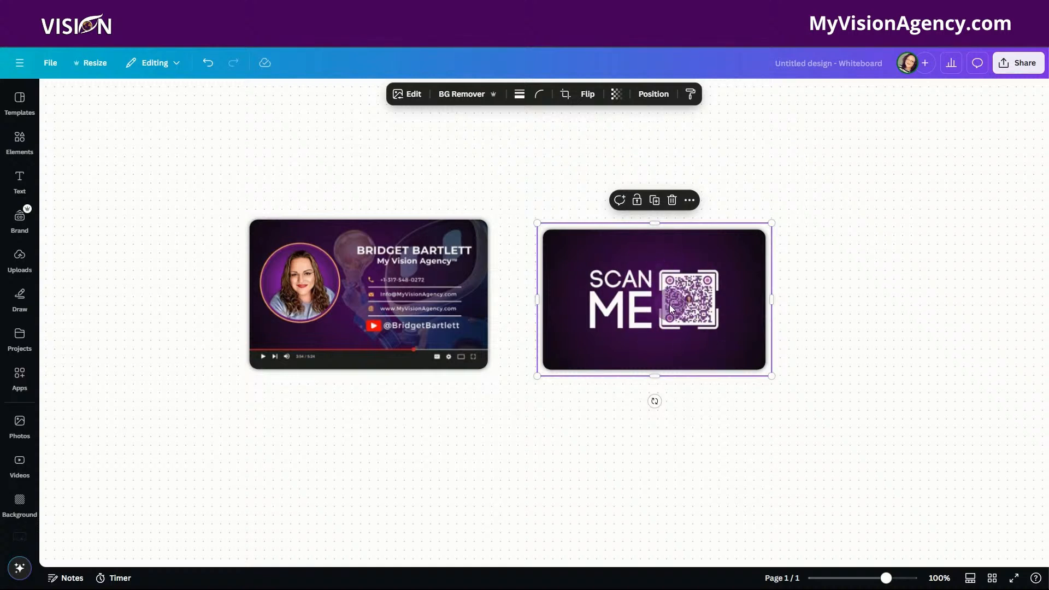
Enlarge the Scan Me card image to roughly match the contact card's size and line it up closer beside that card.
drag(653, 301, 654, 296)
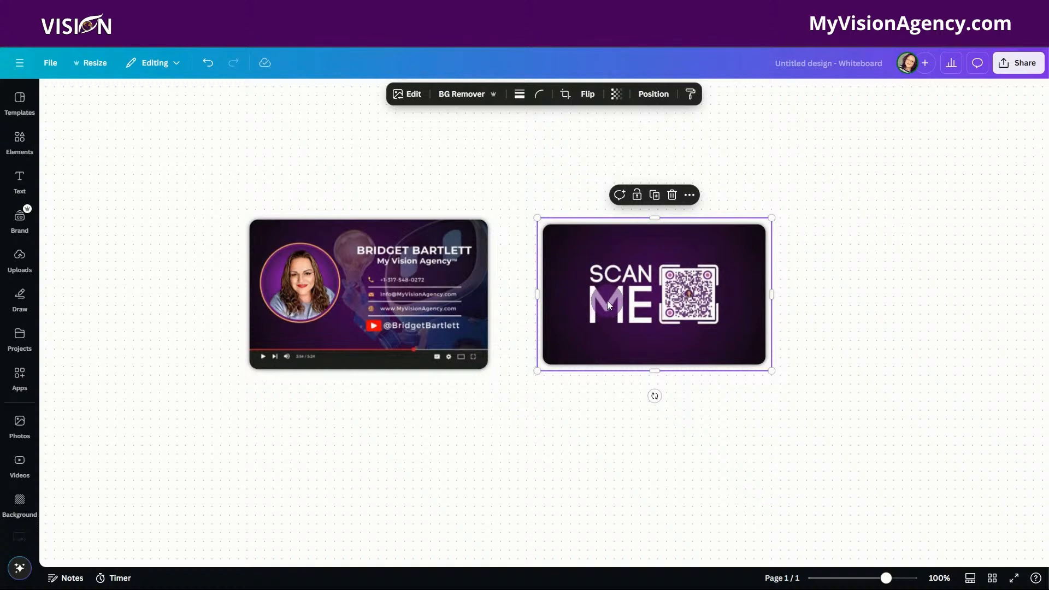
click(484, 167)
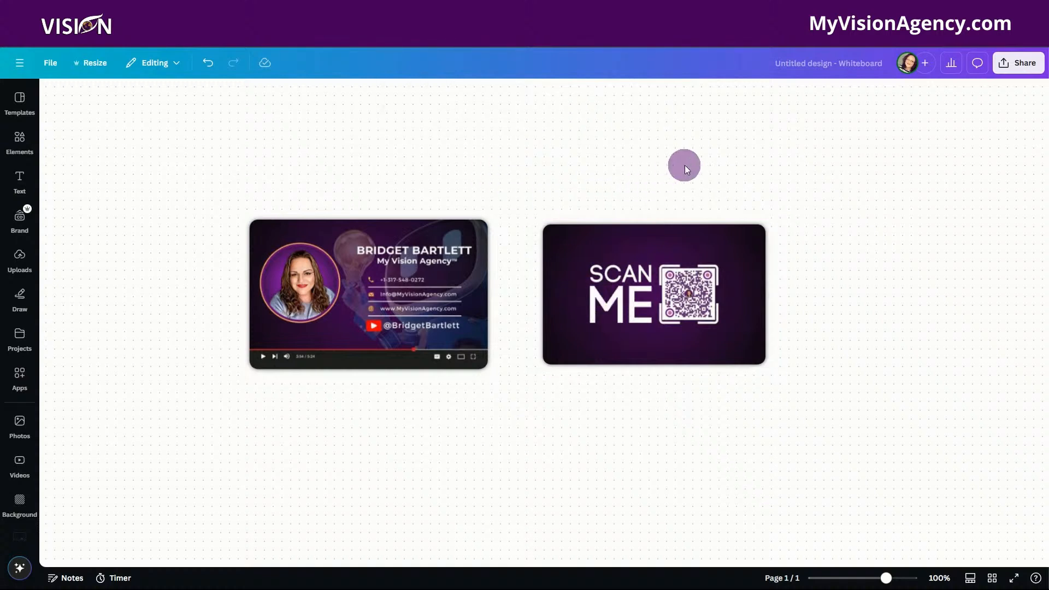
click(619, 255)
drag(536, 218, 529, 212)
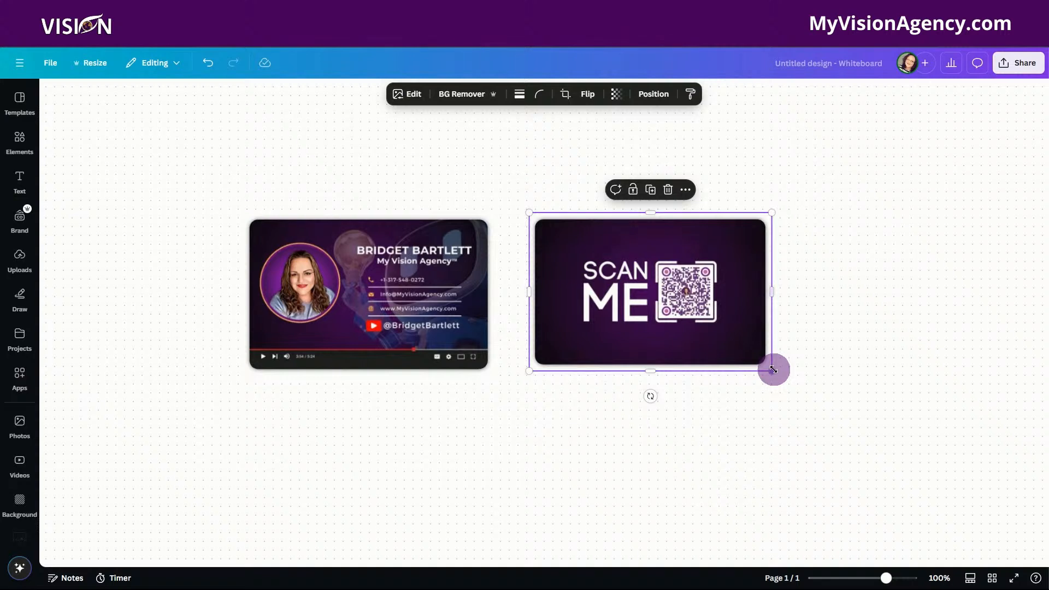
drag(772, 371, 774, 381)
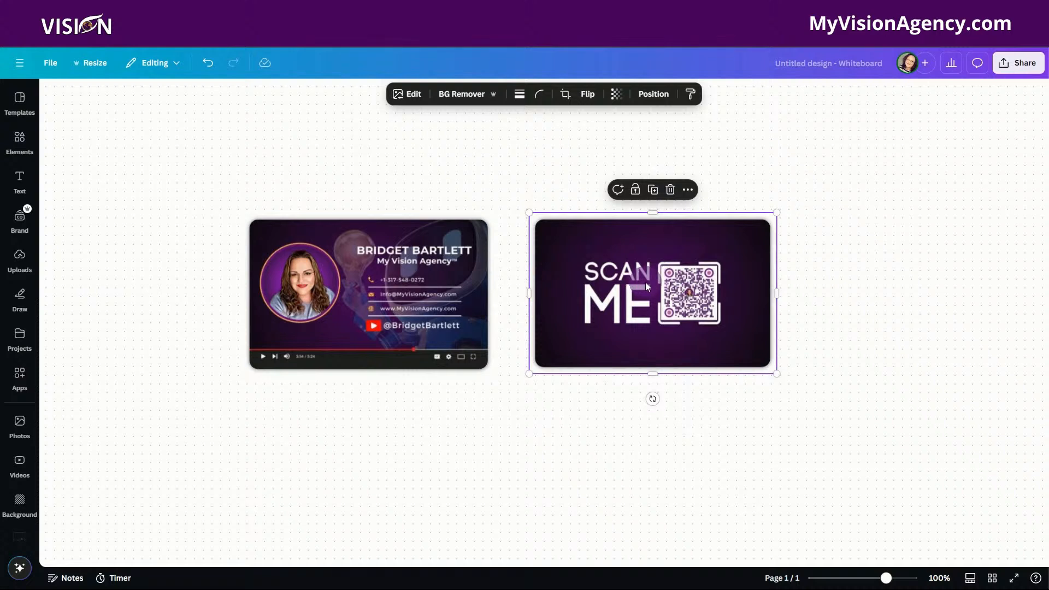
drag(645, 282, 636, 282)
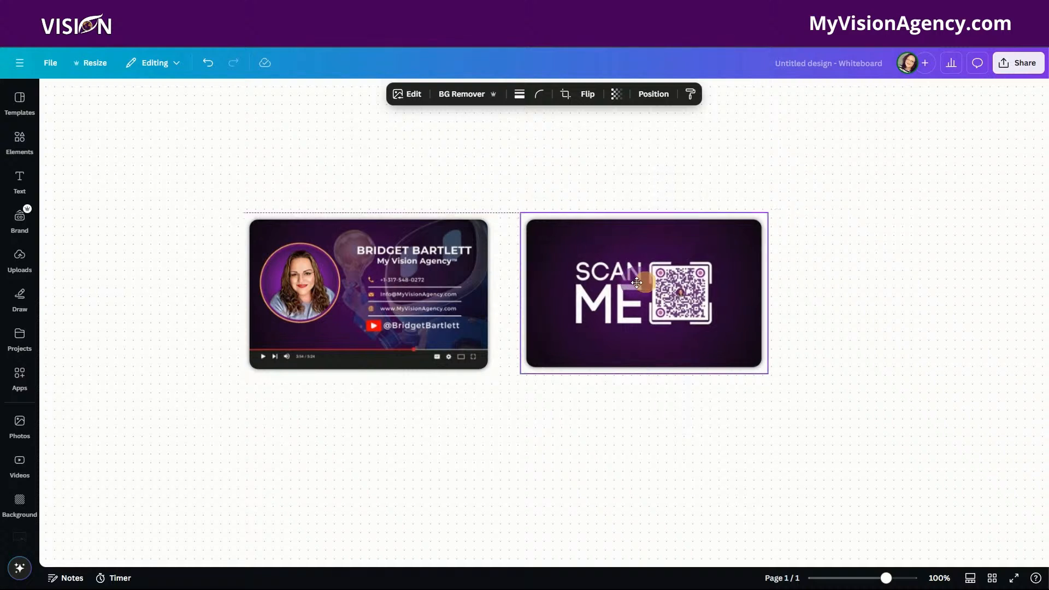
click(478, 141)
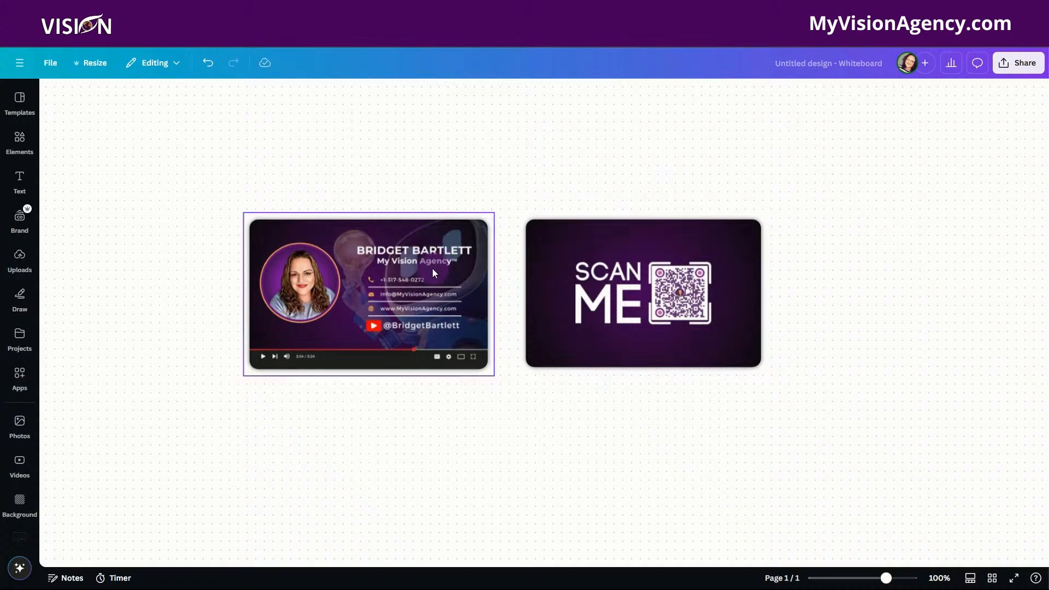
click(551, 142)
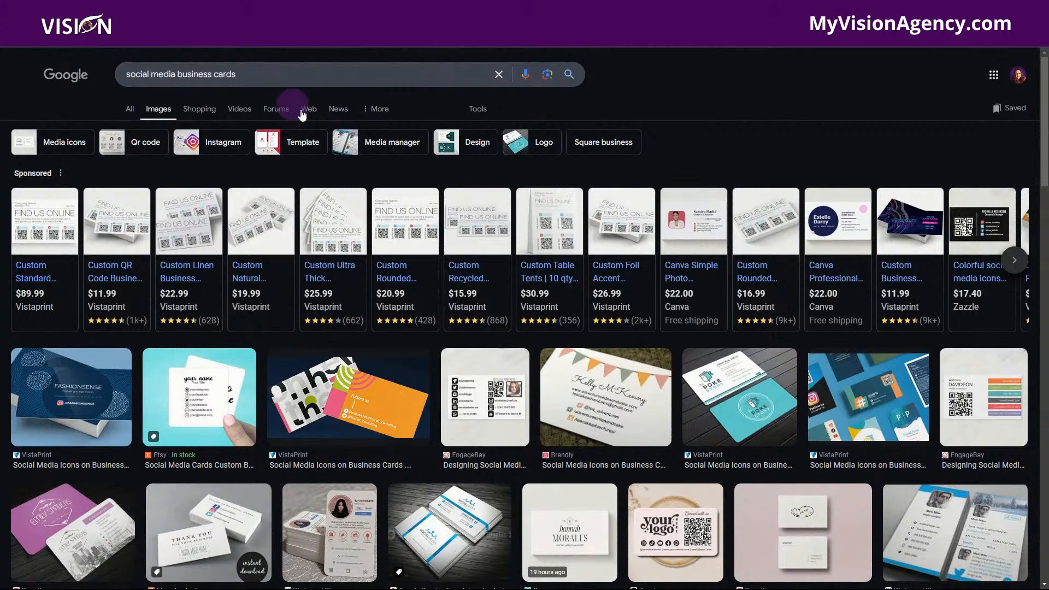
Browse the Google Images results for social media business cards and open the Wishpond Blog profile-style card preview.
scroll(592, 401, down, 3)
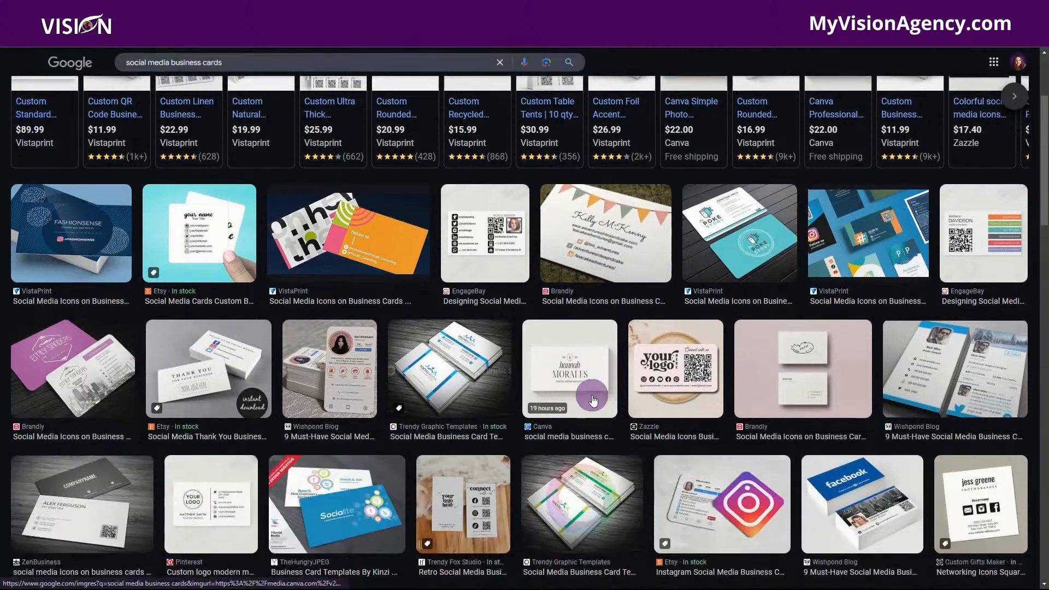
scroll(592, 398, down, 1)
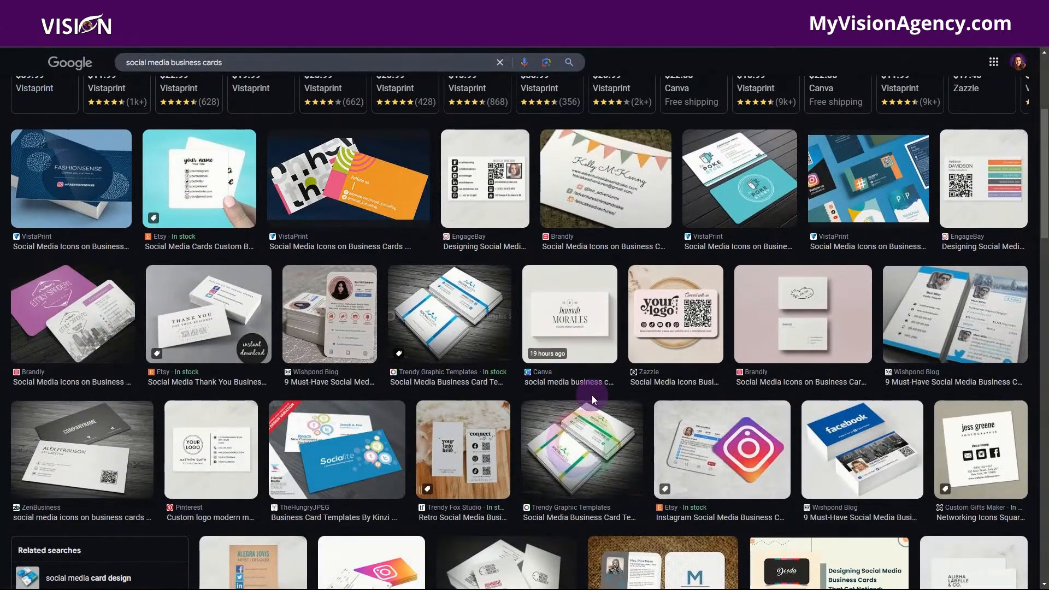
scroll(593, 399, down, 1)
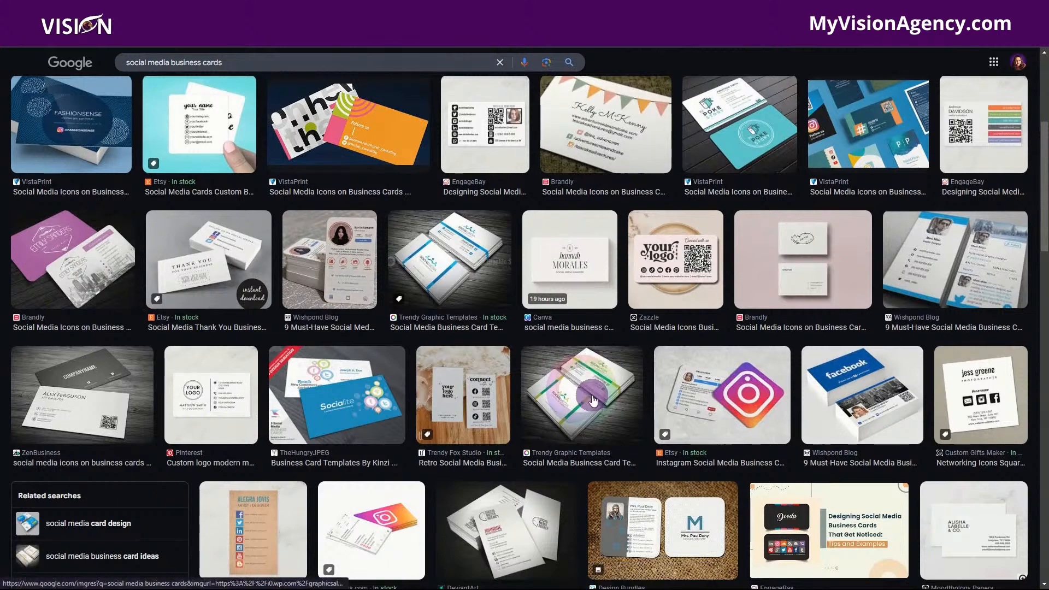
click(332, 269)
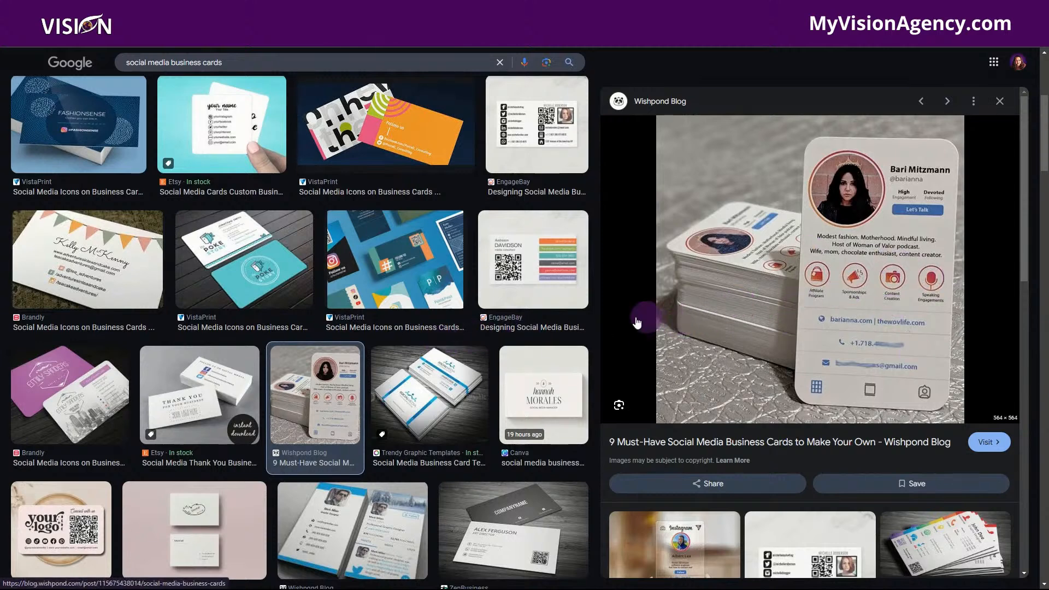
Examine further social media business card image results for design ideas.
scroll(442, 390, down, 3)
scroll(443, 393, down, 4)
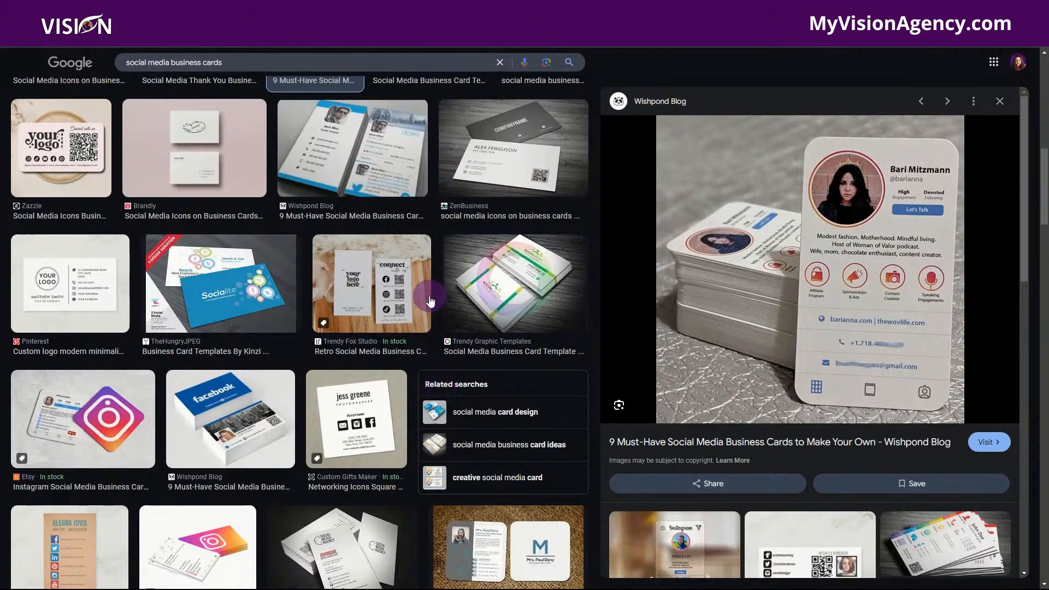
scroll(432, 307, down, 2)
scroll(431, 307, down, 1)
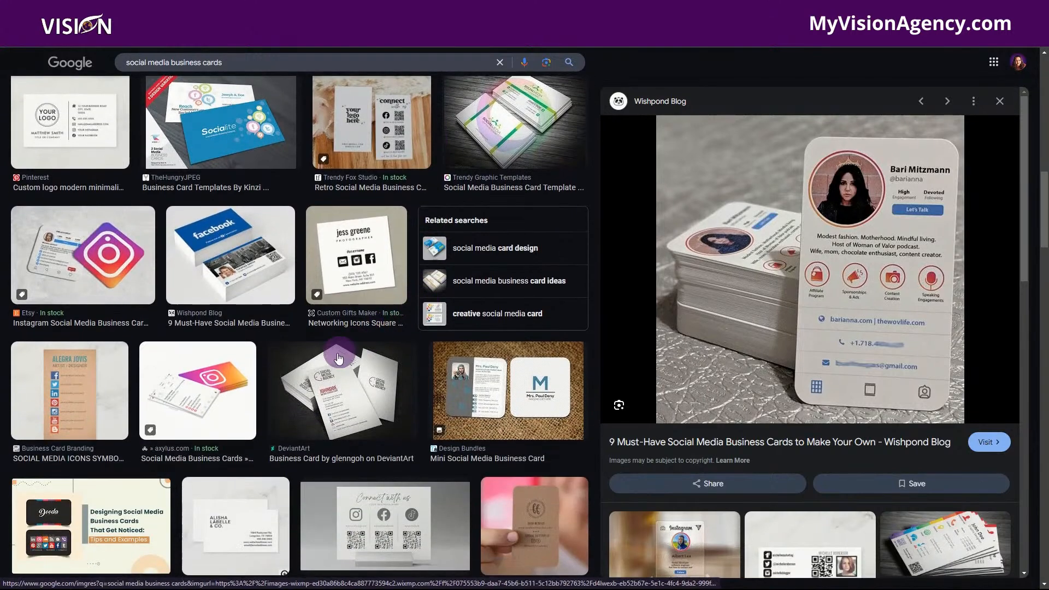
scroll(334, 362, down, 1)
scroll(343, 362, down, 4)
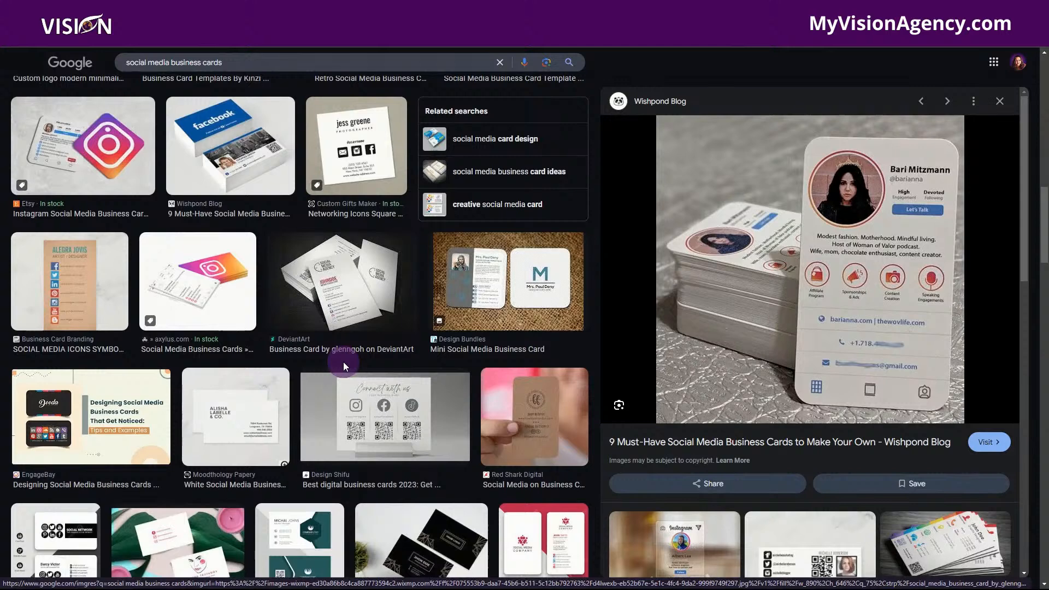
scroll(463, 381, down, 6)
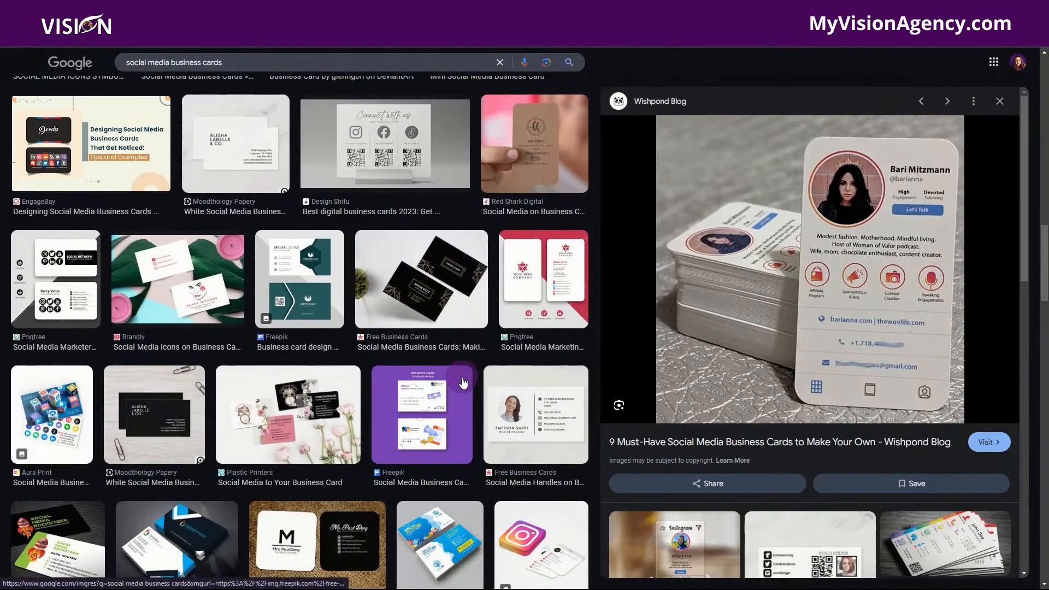
scroll(446, 415, down, 2)
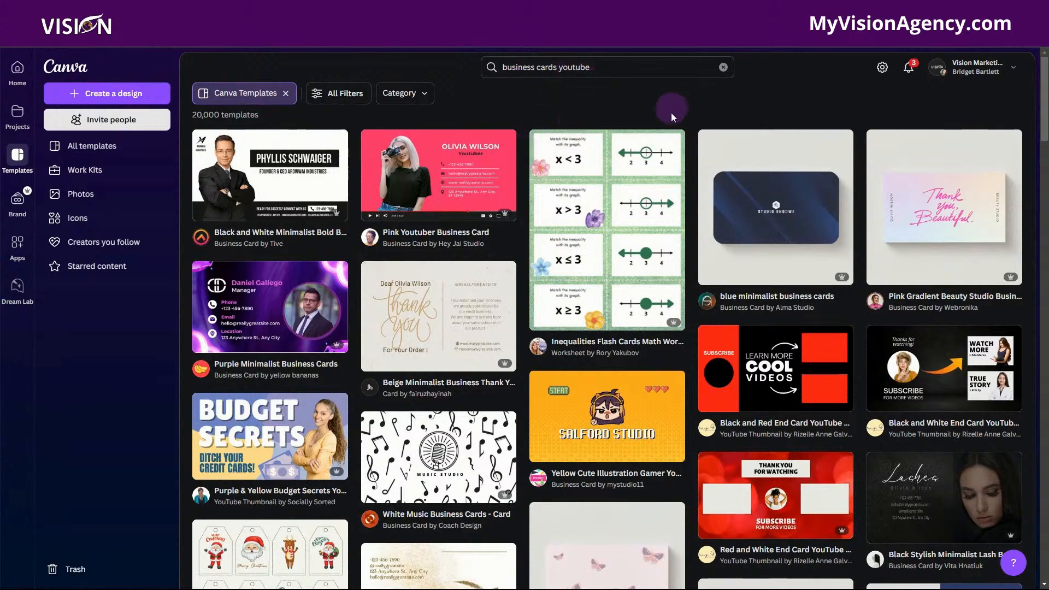
In Canva's template results for business cards youtube, review the available filters, including category, style, topic and color, without applying any.
click(333, 98)
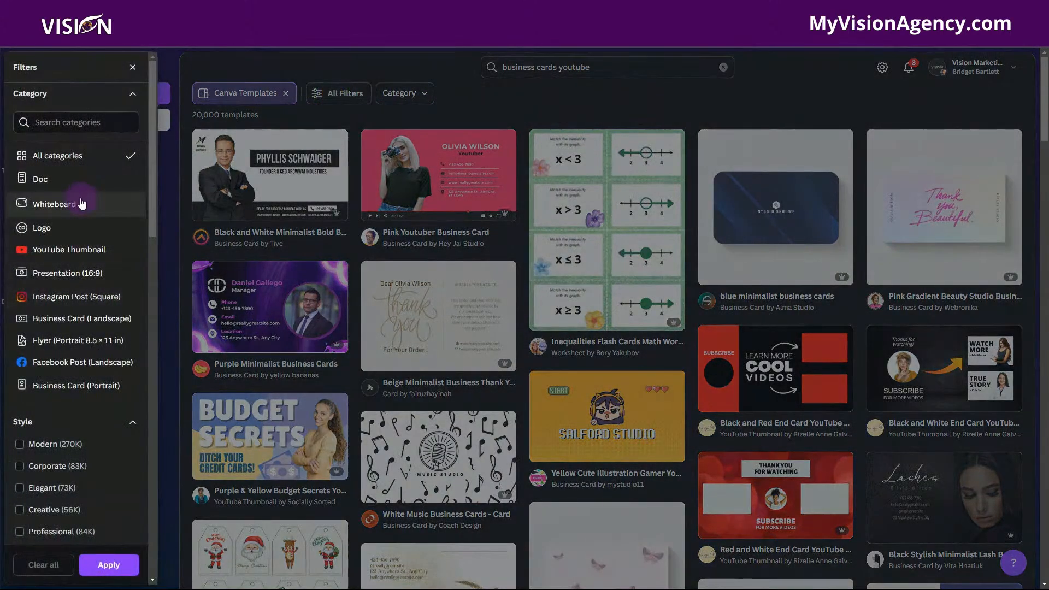
scroll(69, 328, down, 7)
click(73, 478)
scroll(77, 481, down, 6)
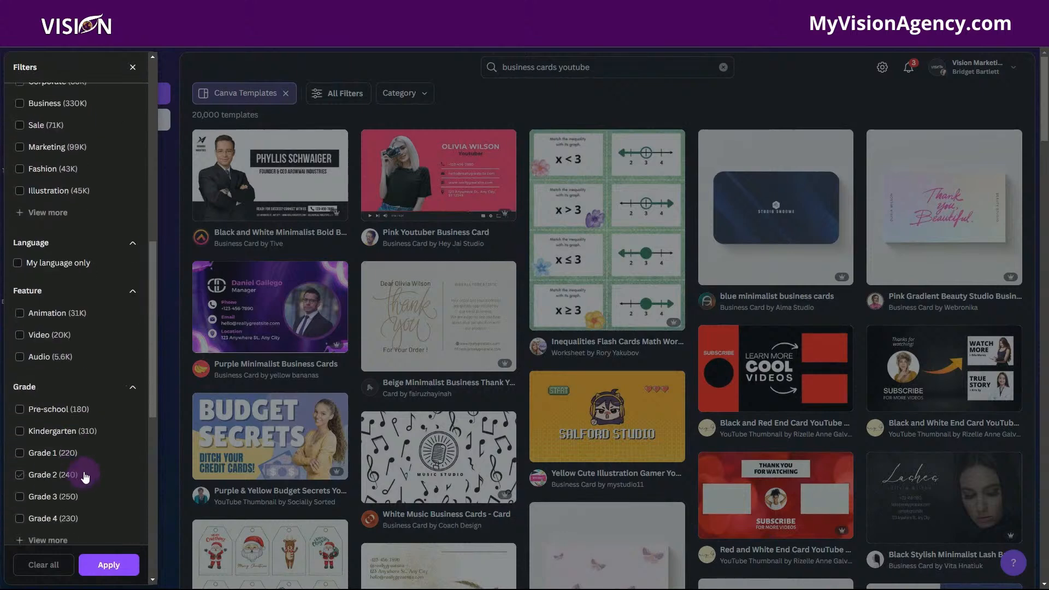
scroll(85, 474, down, 6)
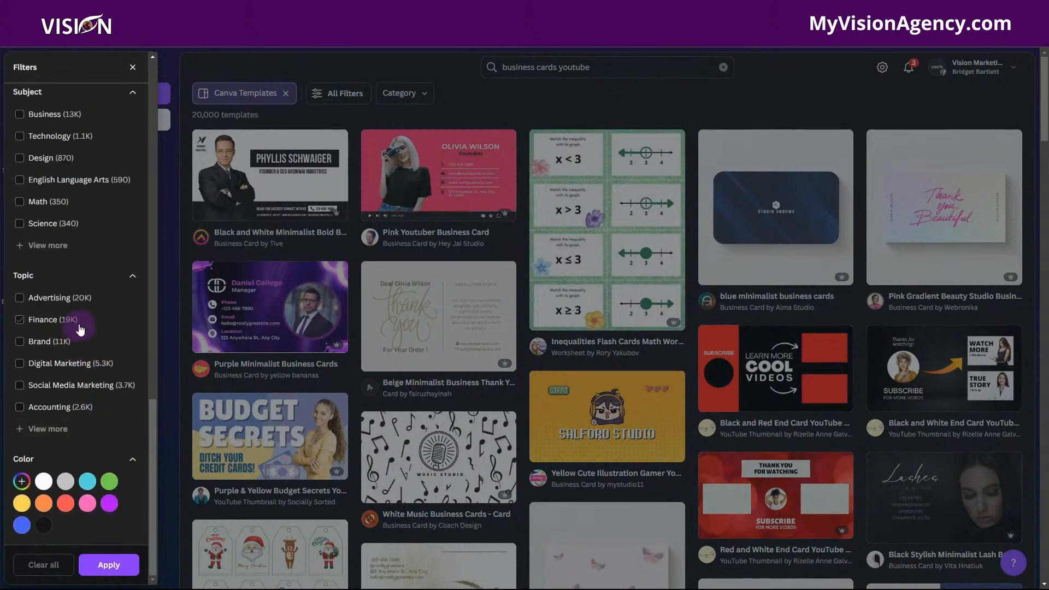
click(583, 108)
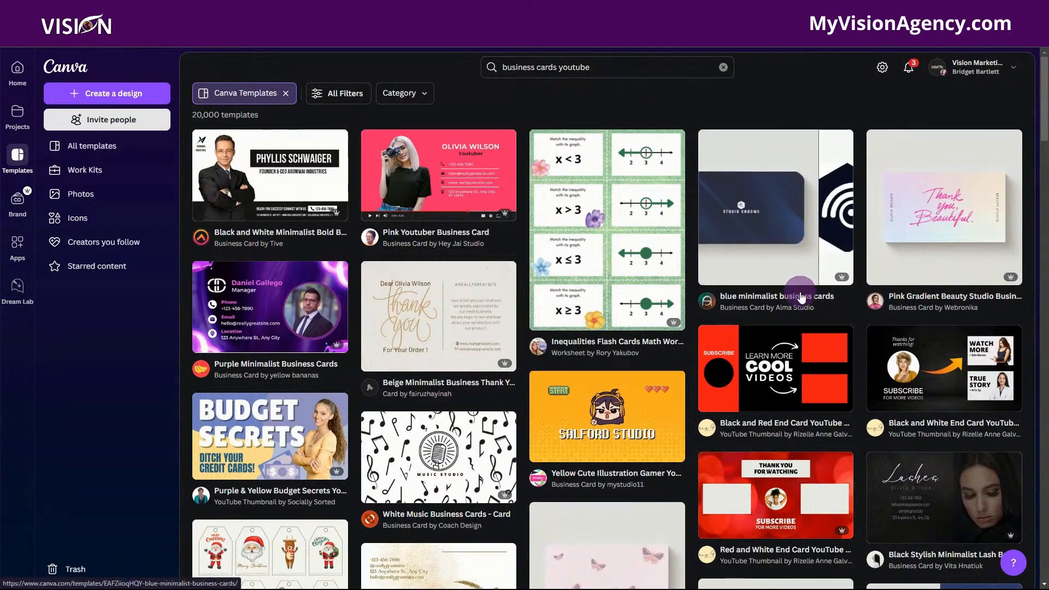
Open the Pink Youtuber Business Card template from the search results.
scroll(801, 311, down, 1)
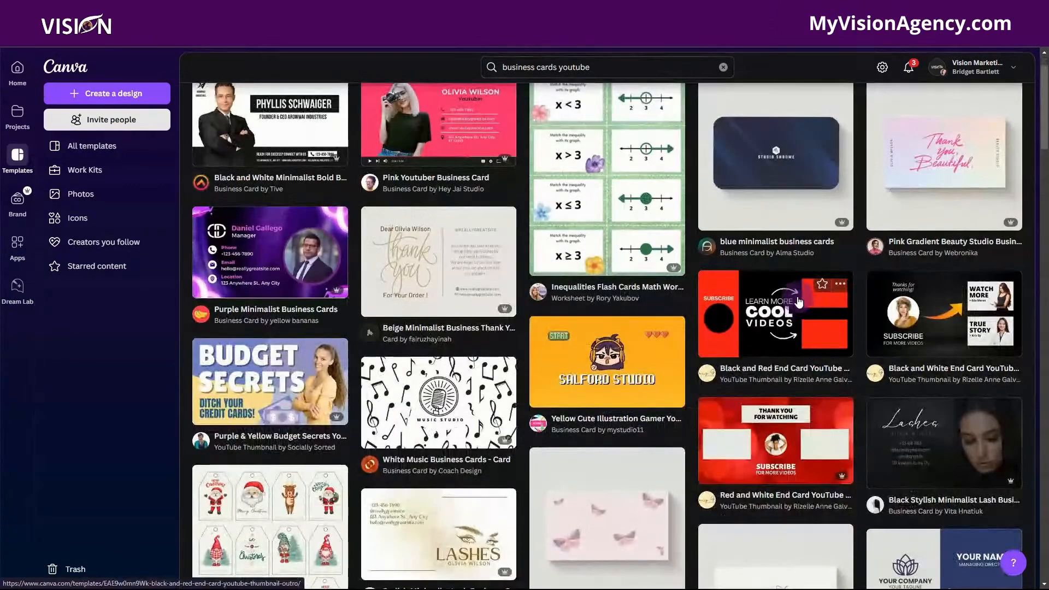
scroll(801, 310, up, 1)
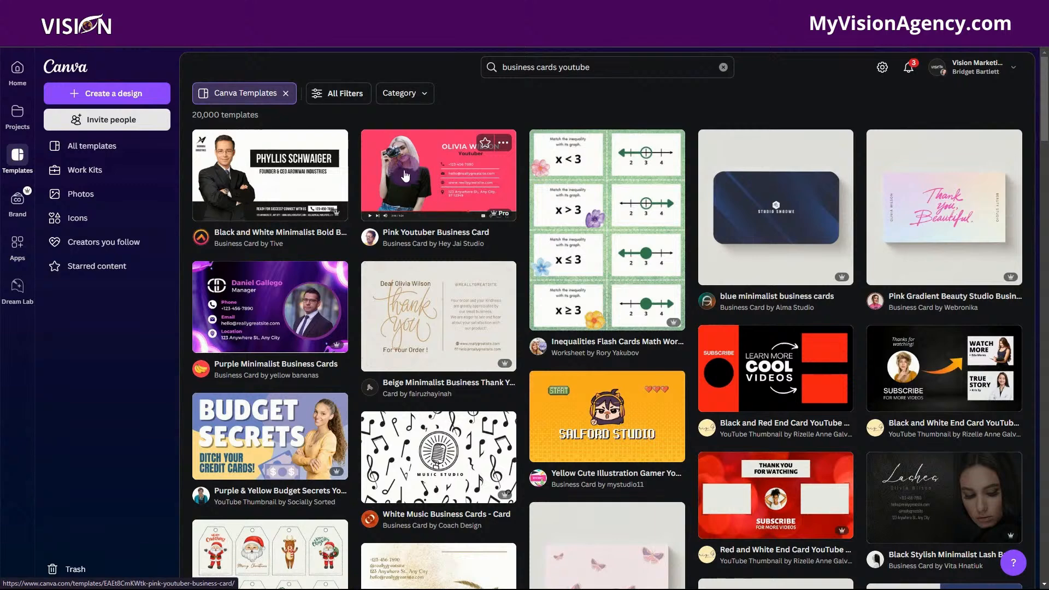
click(444, 169)
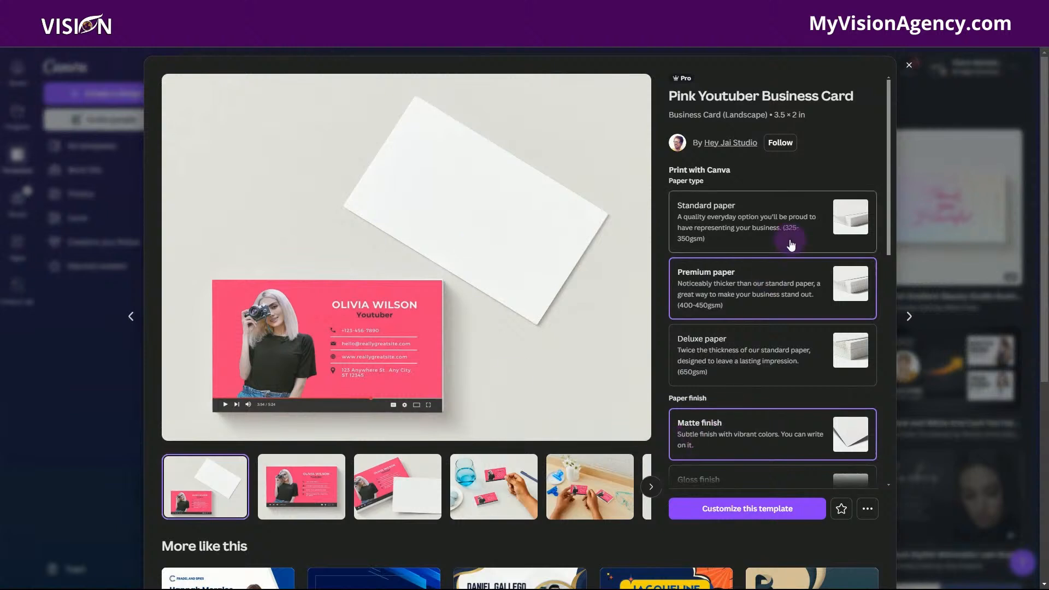
Review the template's paper, finish and corner options, and open the template for customizing.
scroll(791, 244, down, 4)
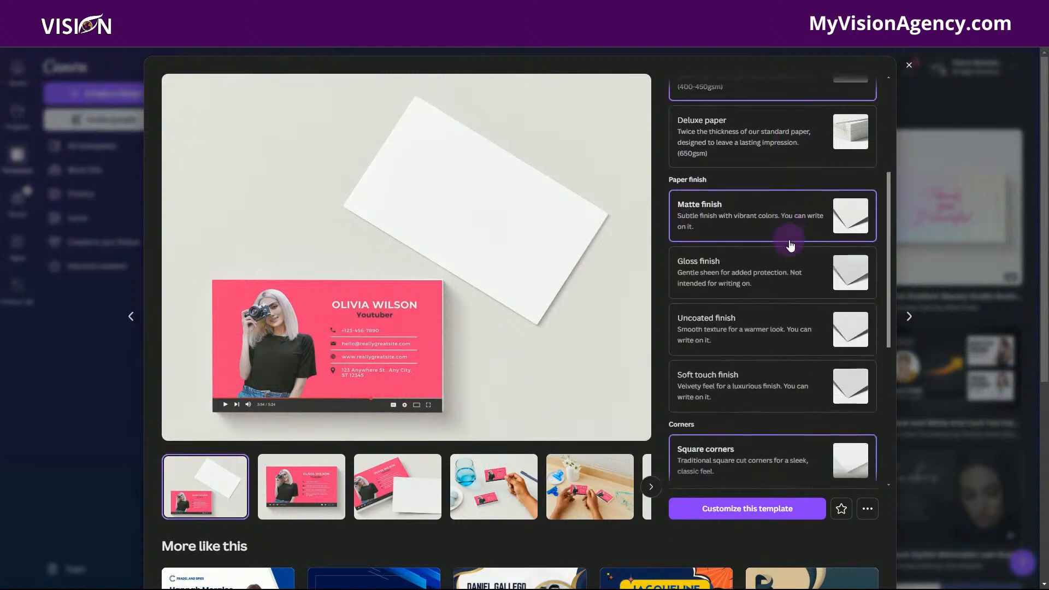
scroll(602, 248, down, 3)
scroll(613, 238, up, 3)
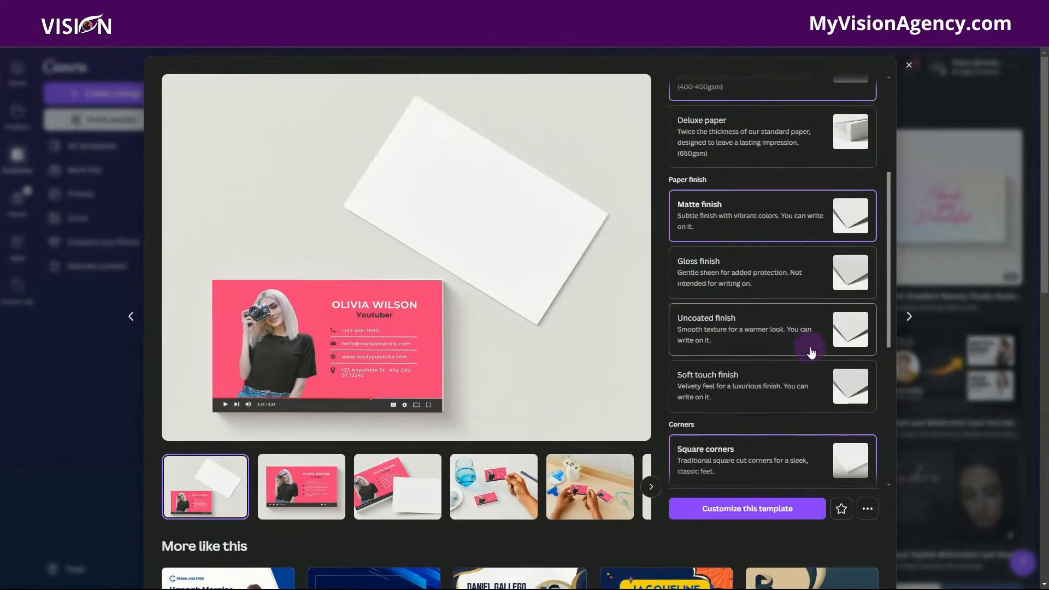
scroll(808, 347, down, 1)
click(730, 514)
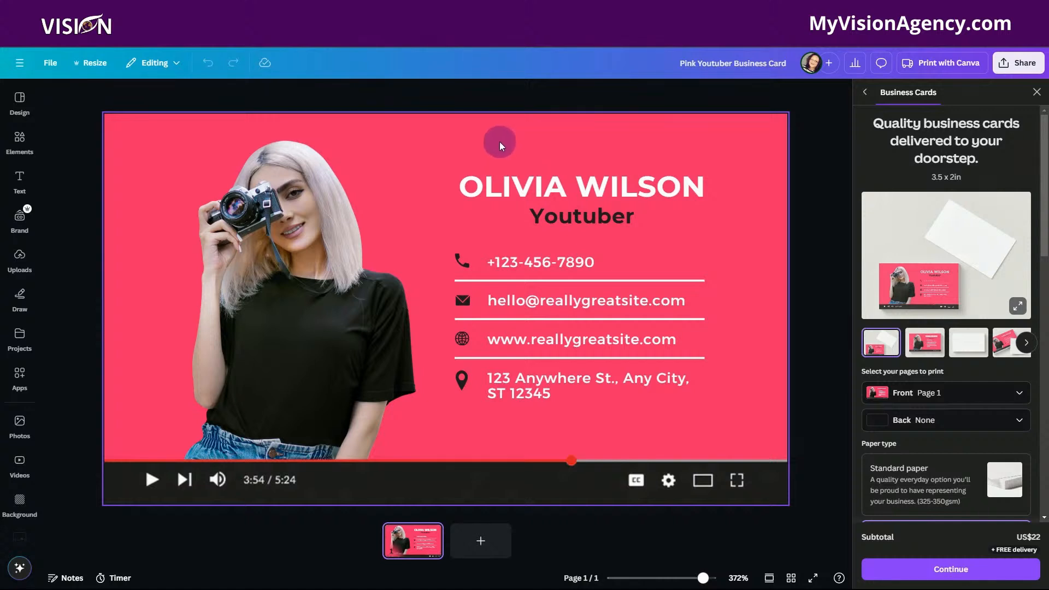
Delete the photo of the woman with the camera from the card while keeping its grid.
click(396, 128)
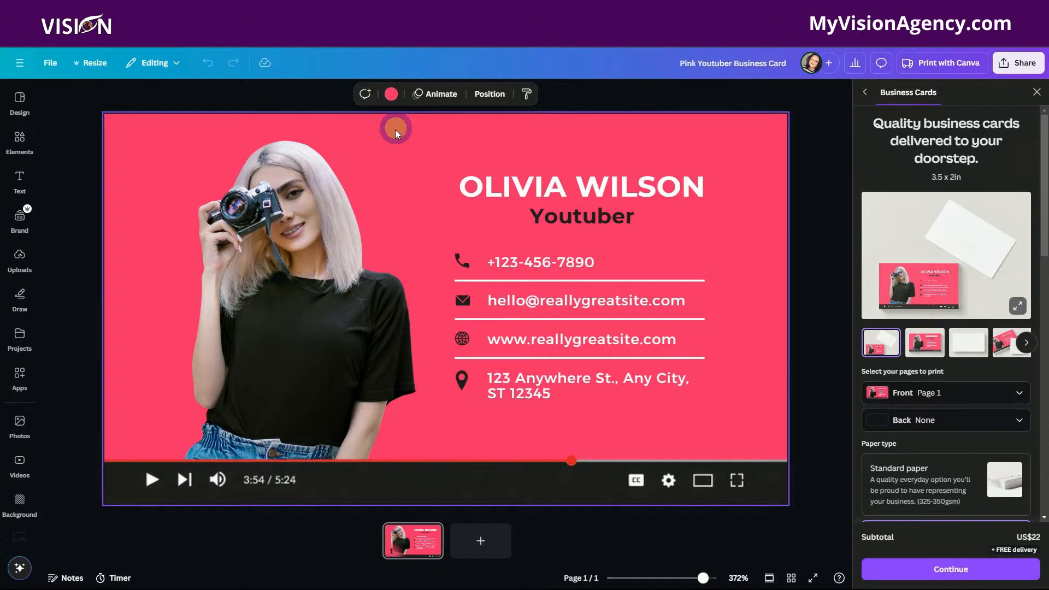
click(329, 234)
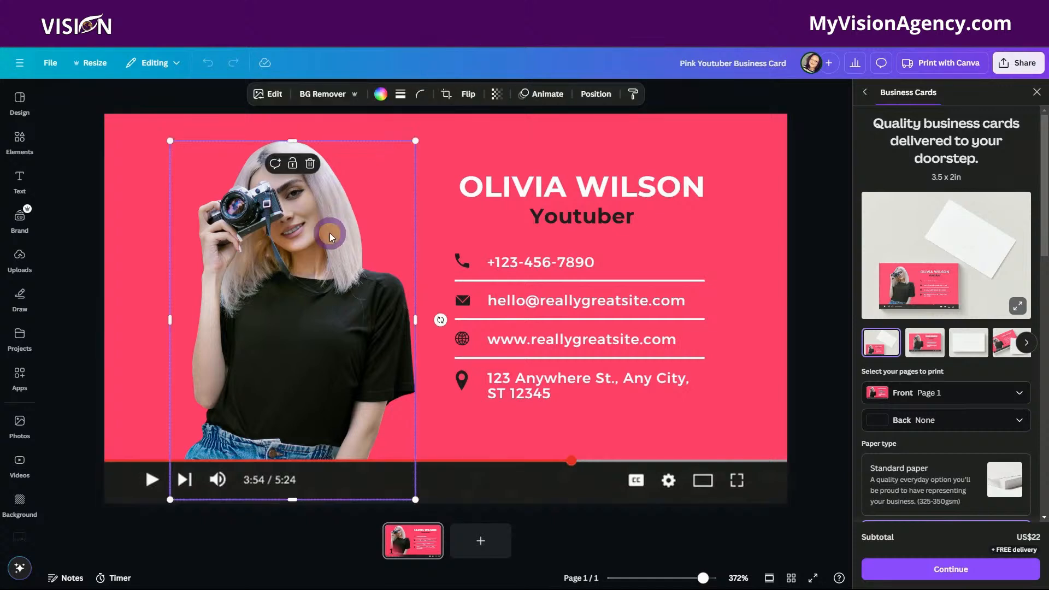
click(310, 164)
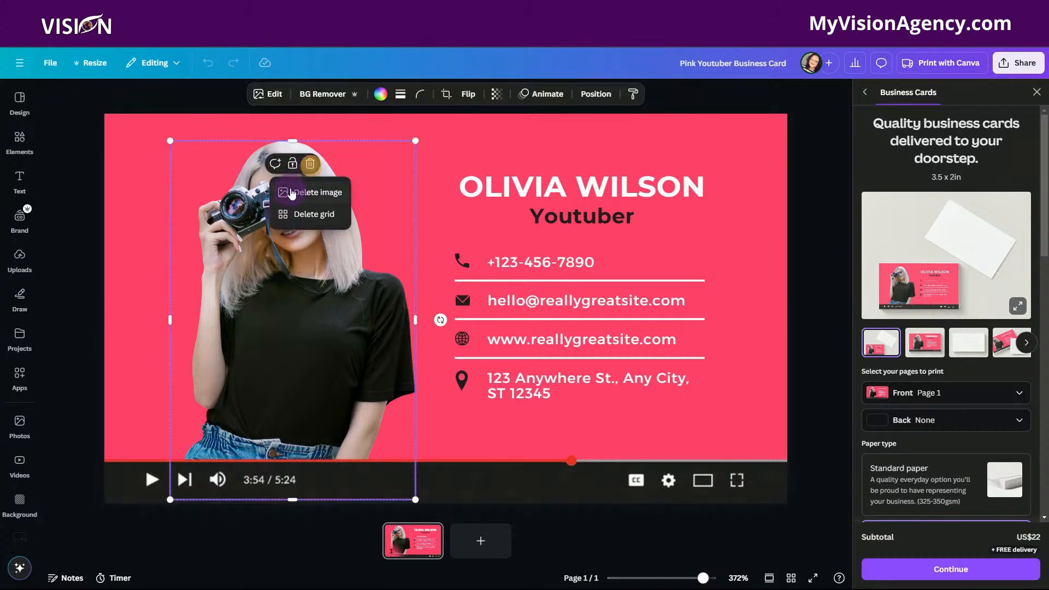
click(305, 196)
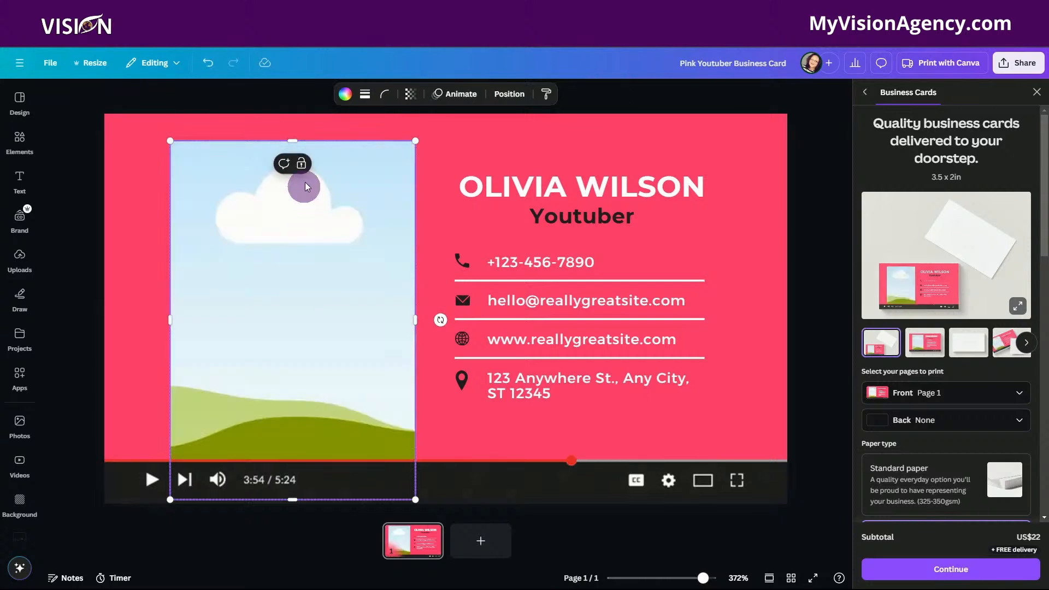
Fill the card's empty image grid with the recently used stock photo of the blue robot holding a light bulb.
click(20, 256)
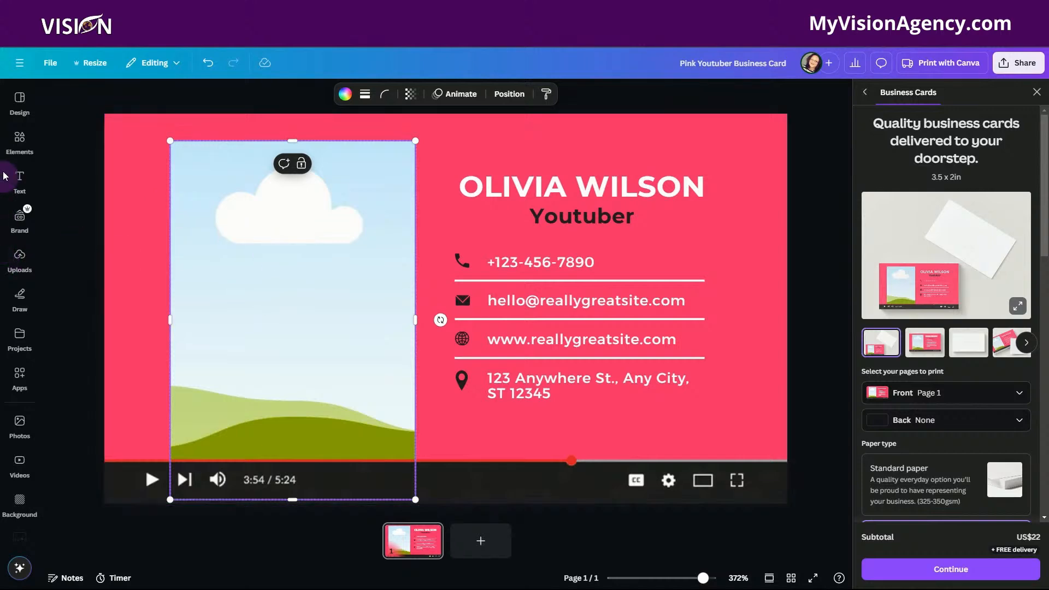
click(18, 383)
click(19, 423)
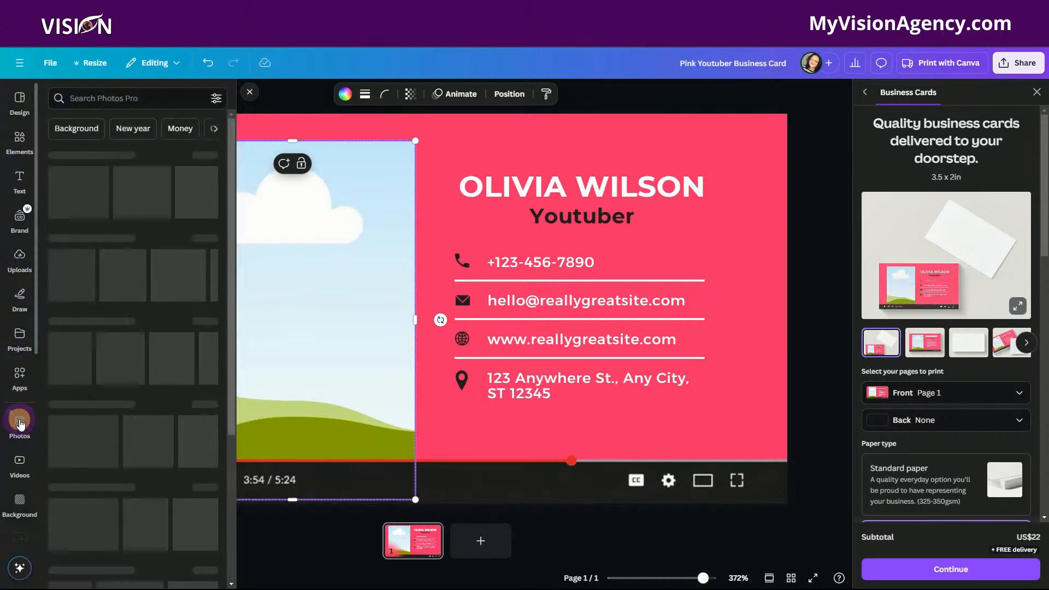
drag(76, 201, 309, 226)
Delete the robot photo from the card while keeping its grid.
click(451, 307)
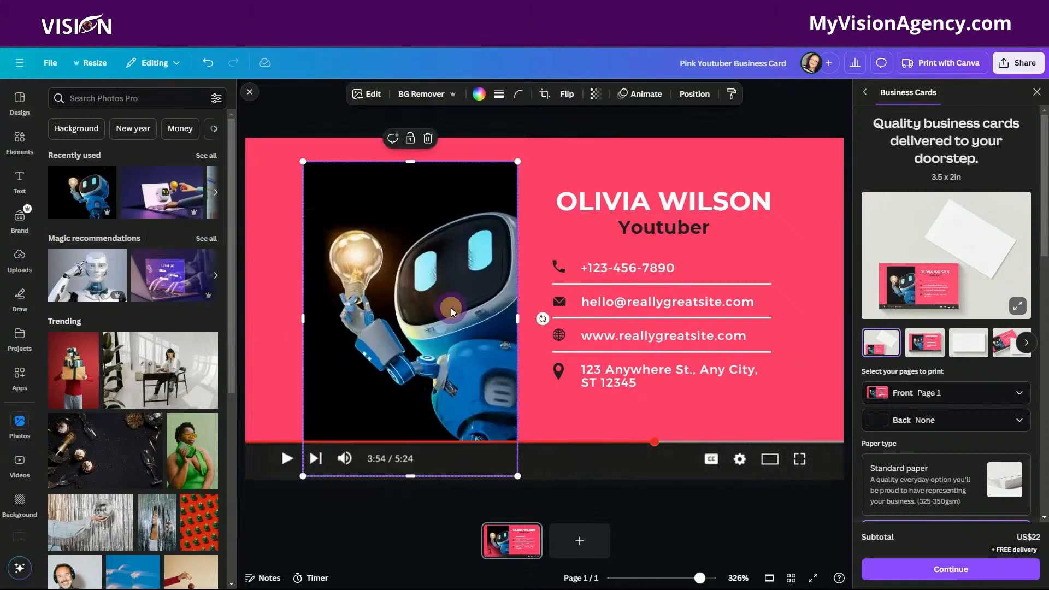
click(429, 140)
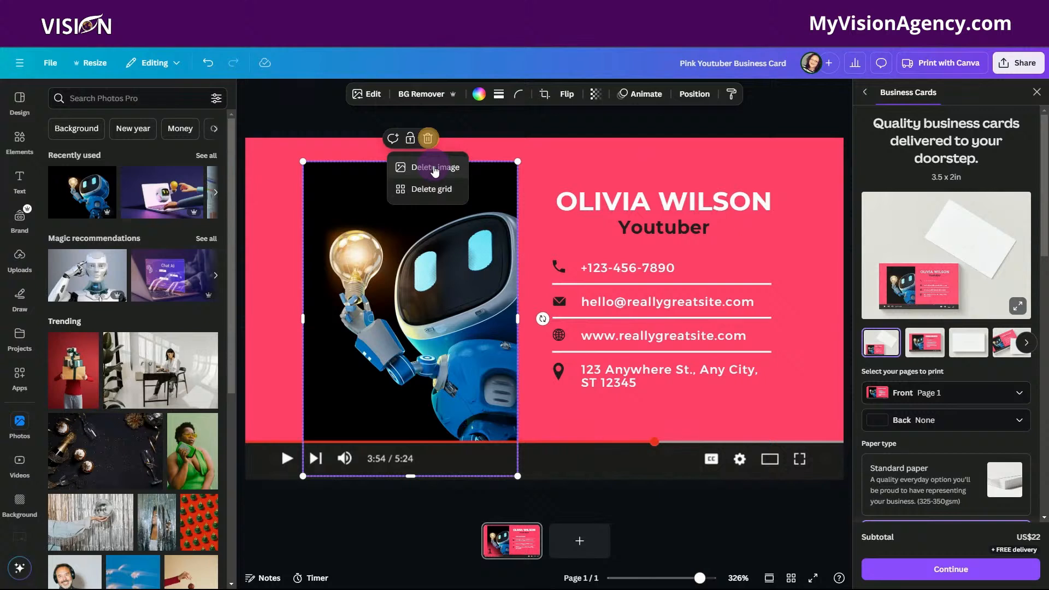
click(434, 166)
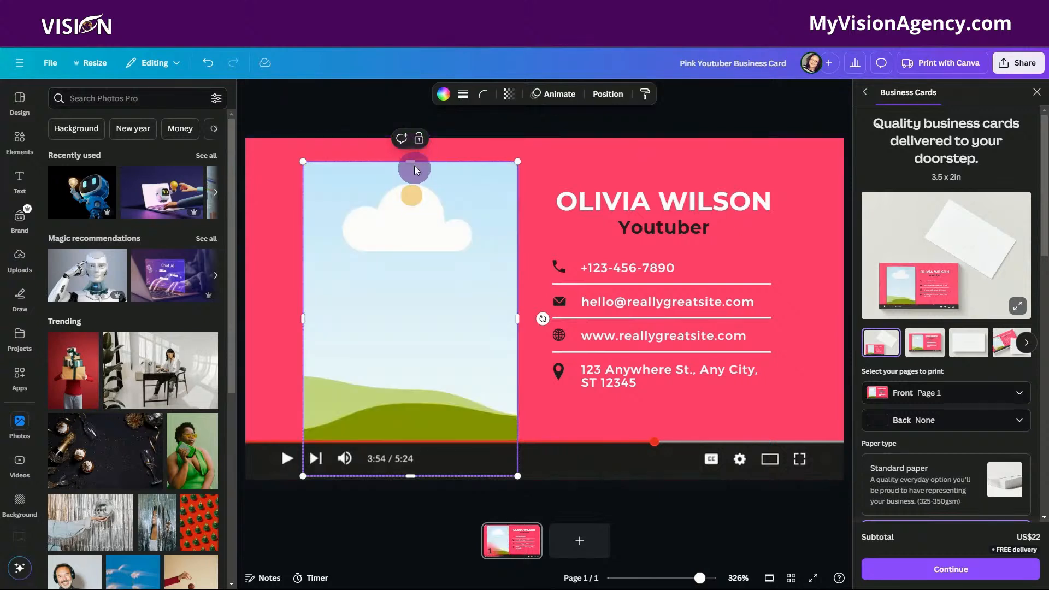
Delete the empty image grid and place the uploaded circular illustrated portrait with the purple backdrop on the left half of the card.
key(Delete)
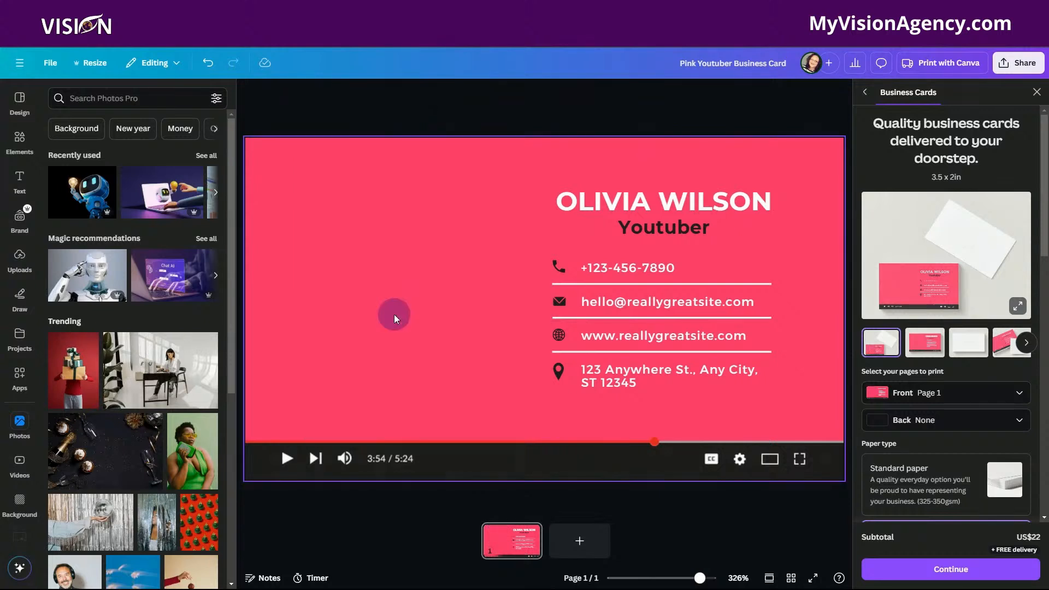
click(263, 327)
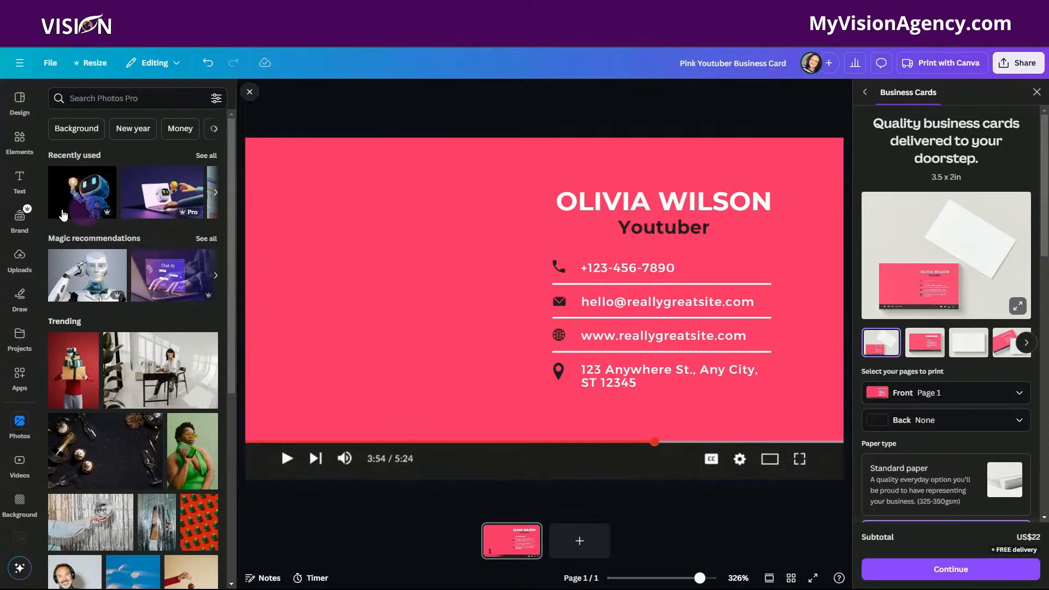
click(16, 258)
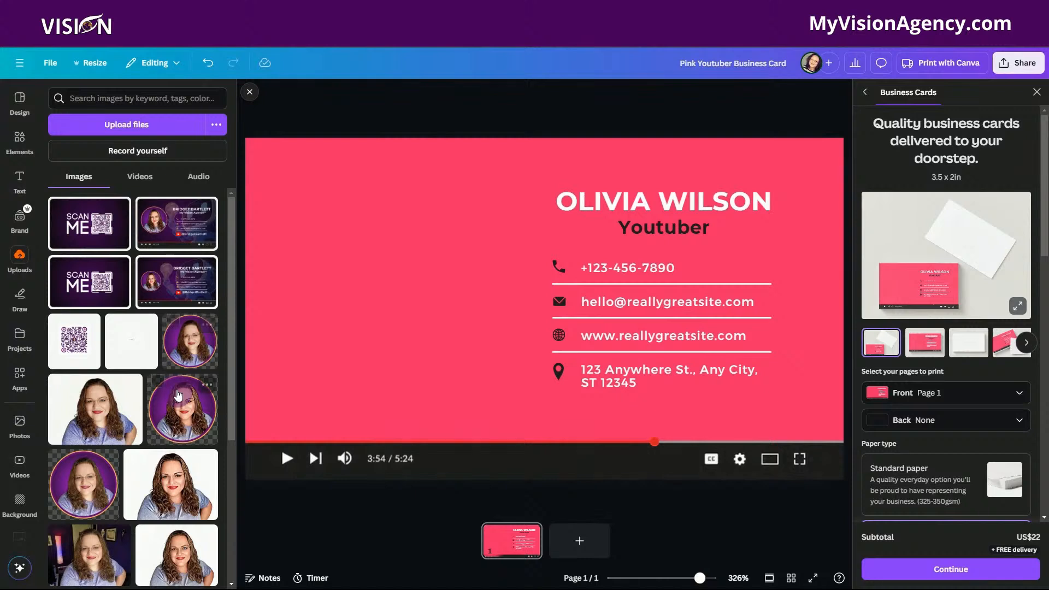
click(181, 411)
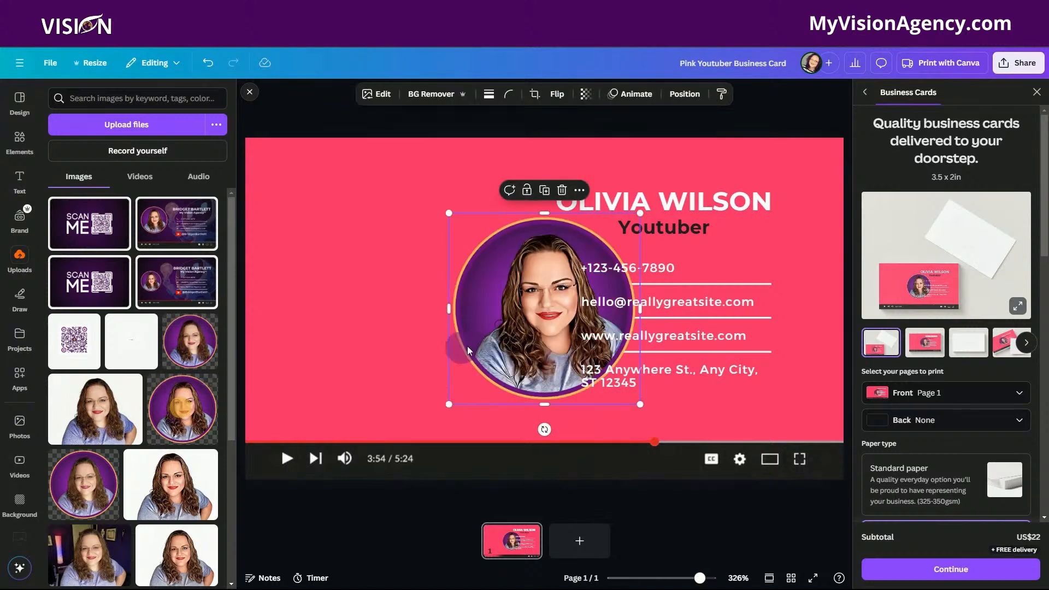
drag(487, 327, 321, 312)
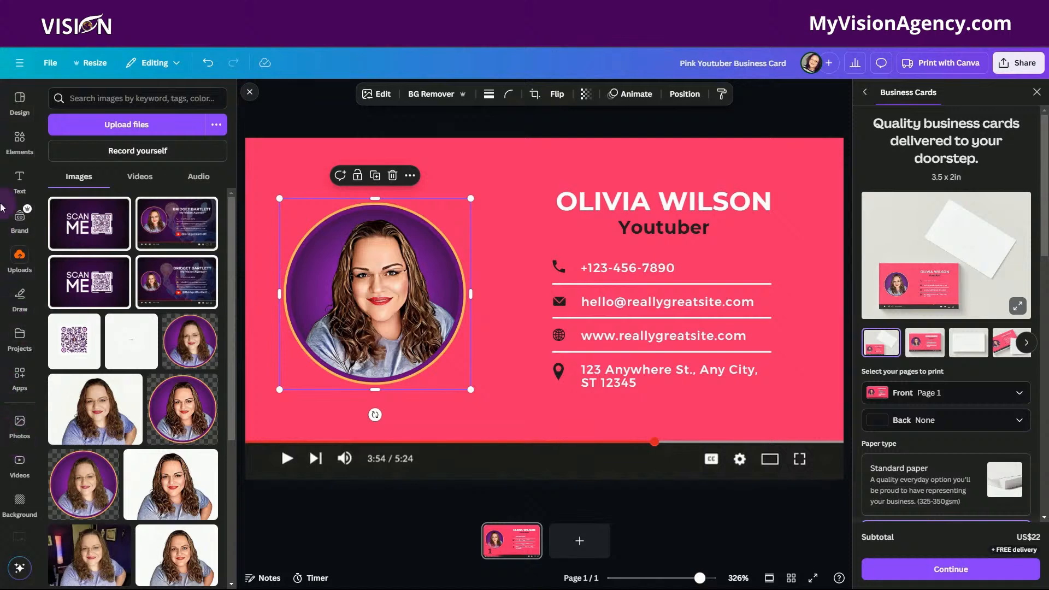
click(16, 140)
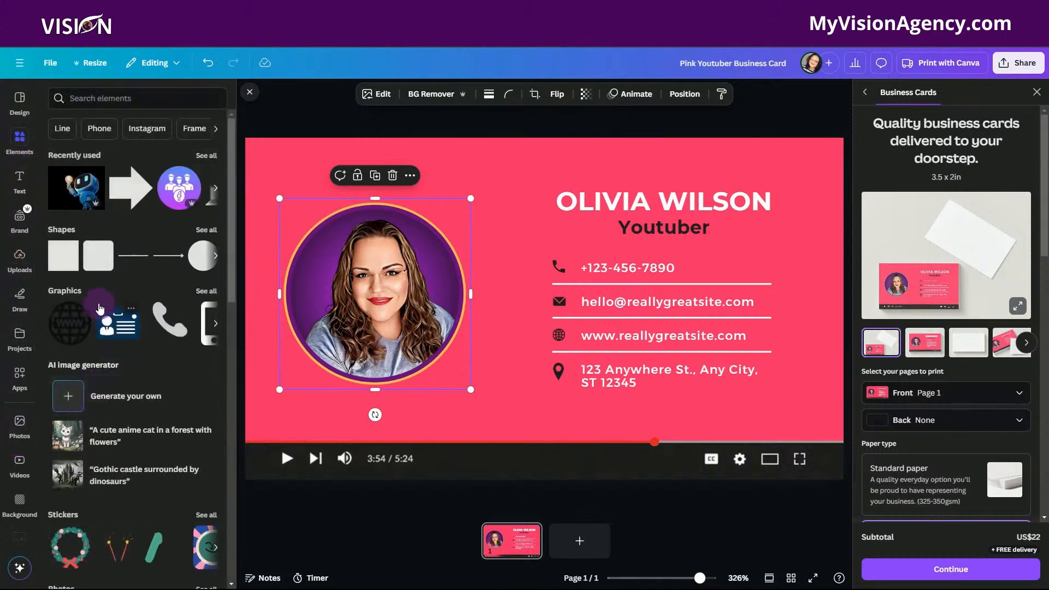
click(206, 229)
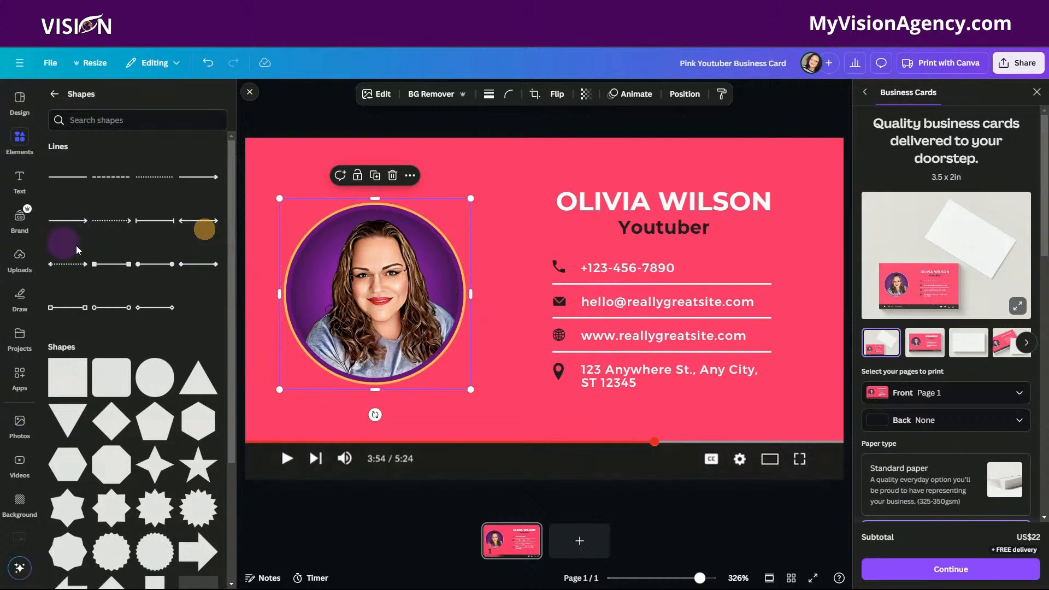
click(54, 94)
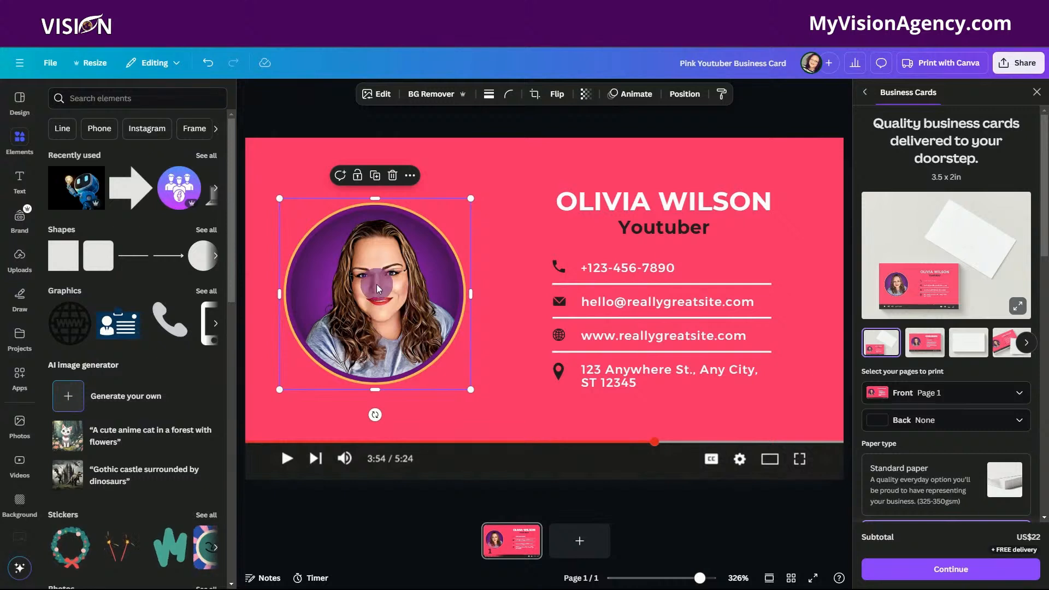
drag(379, 283, 378, 282)
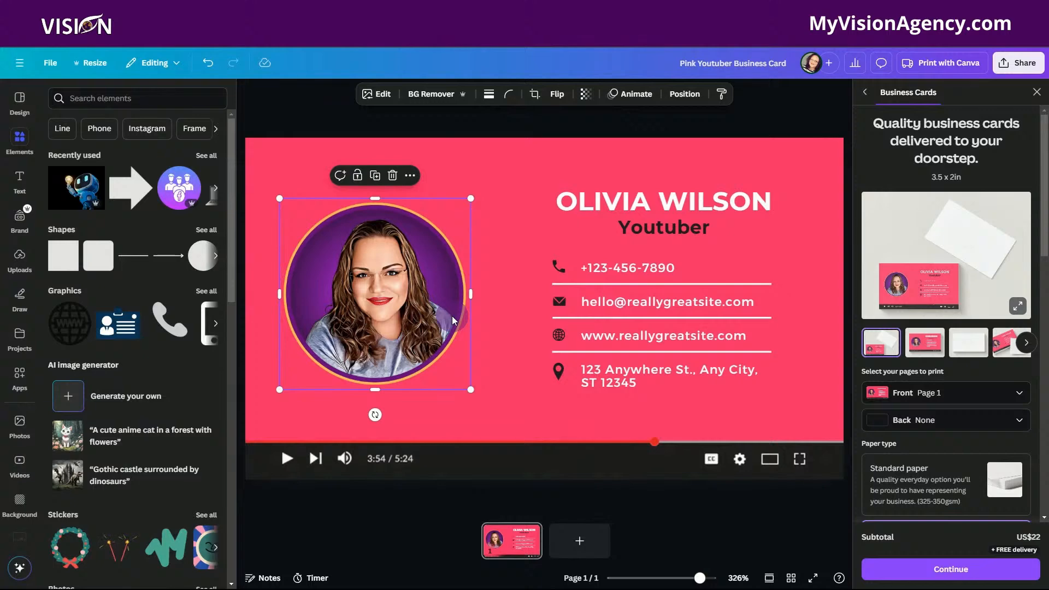
Set the card's background to the brand's purple-to-black gradient (#48075b, #0e0e0e).
click(533, 150)
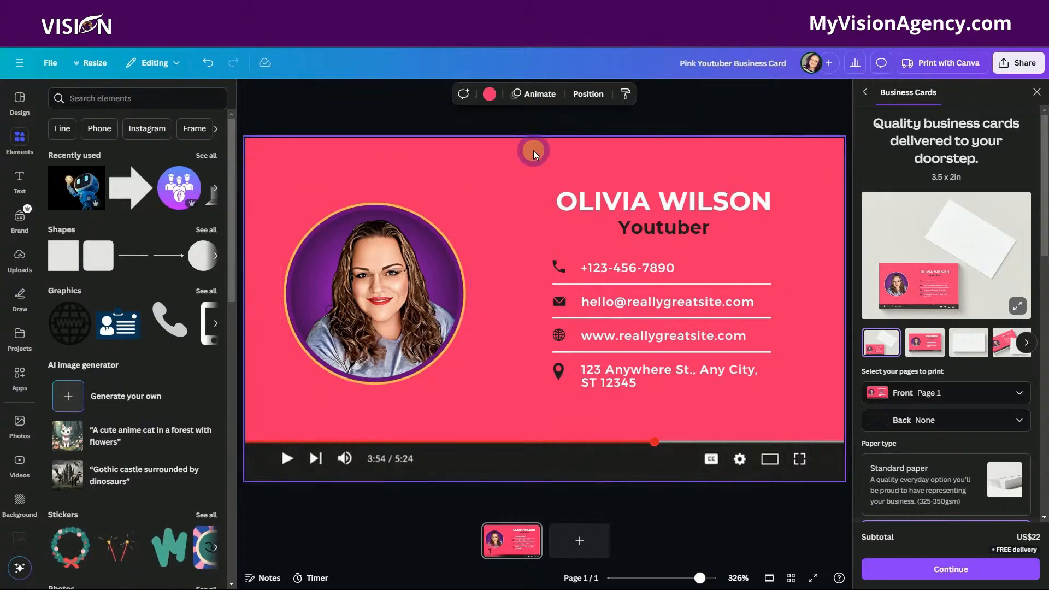
click(489, 95)
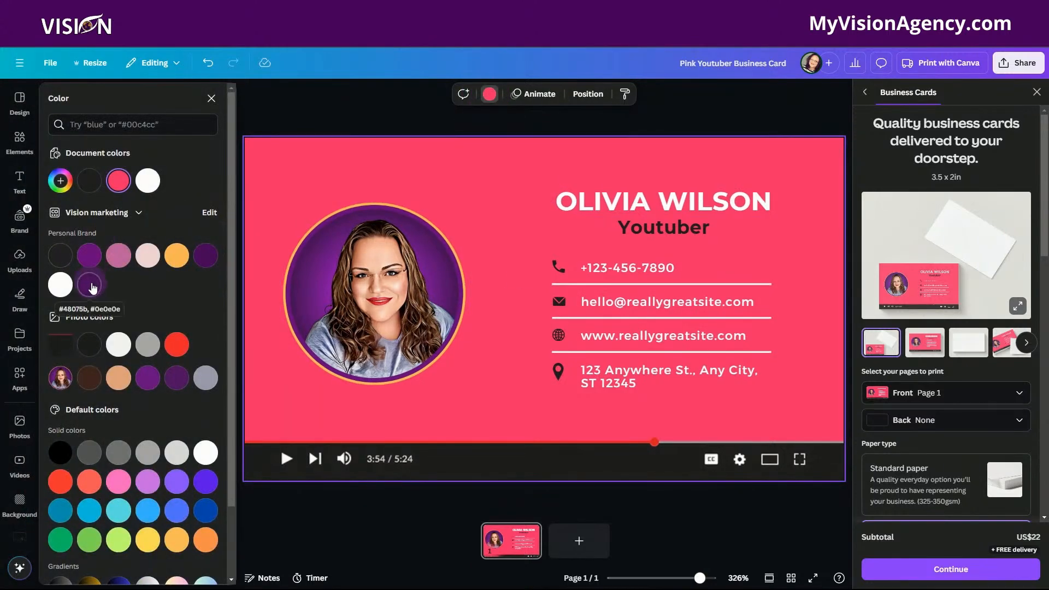
click(90, 286)
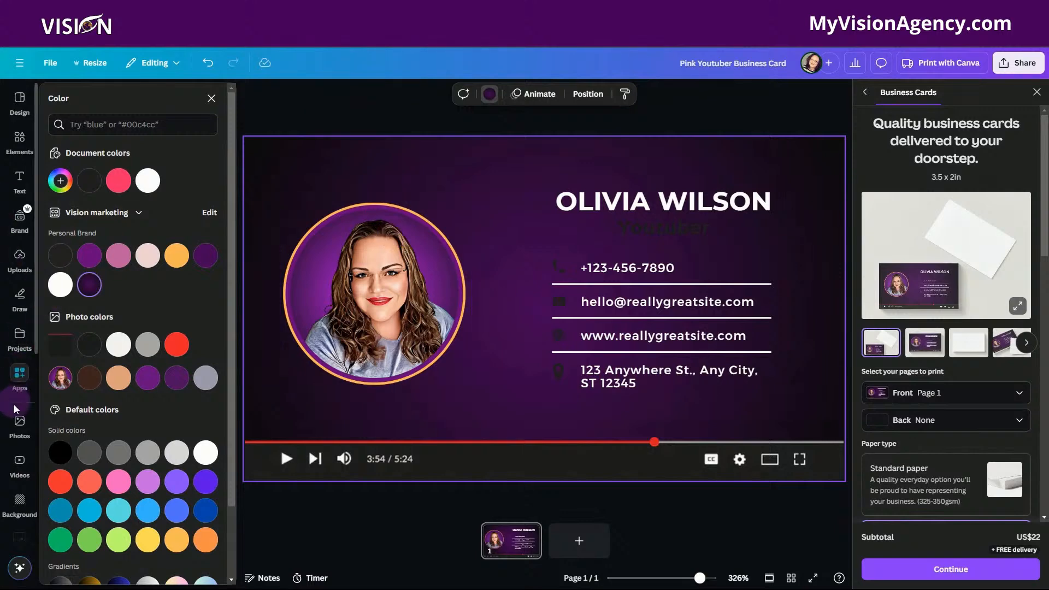
Add the recently used stock photo of the blue robot holding a light bulb to the card and remove its background.
click(20, 426)
drag(96, 196, 485, 158)
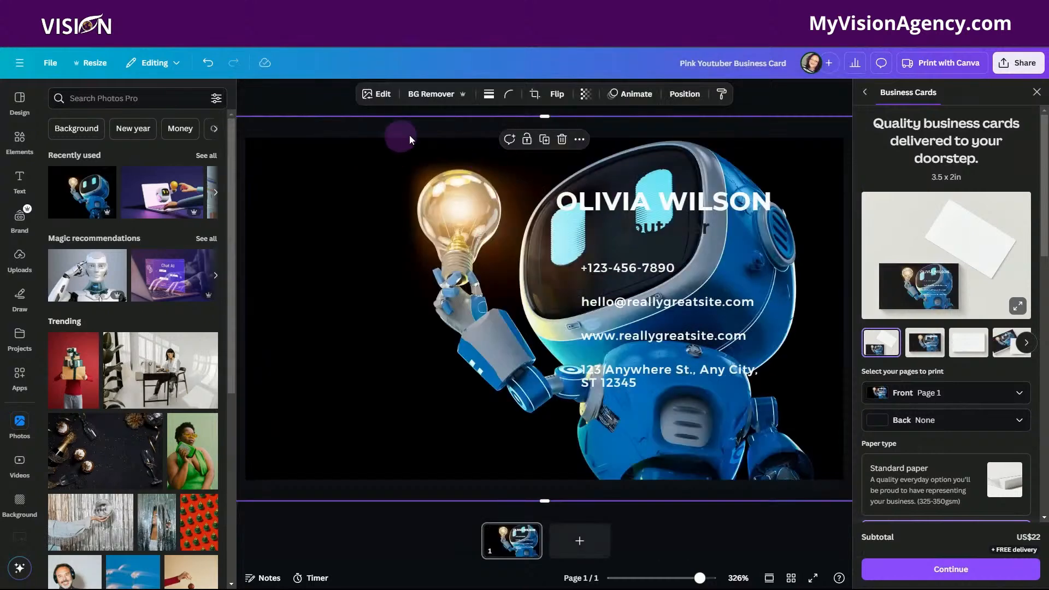
click(589, 96)
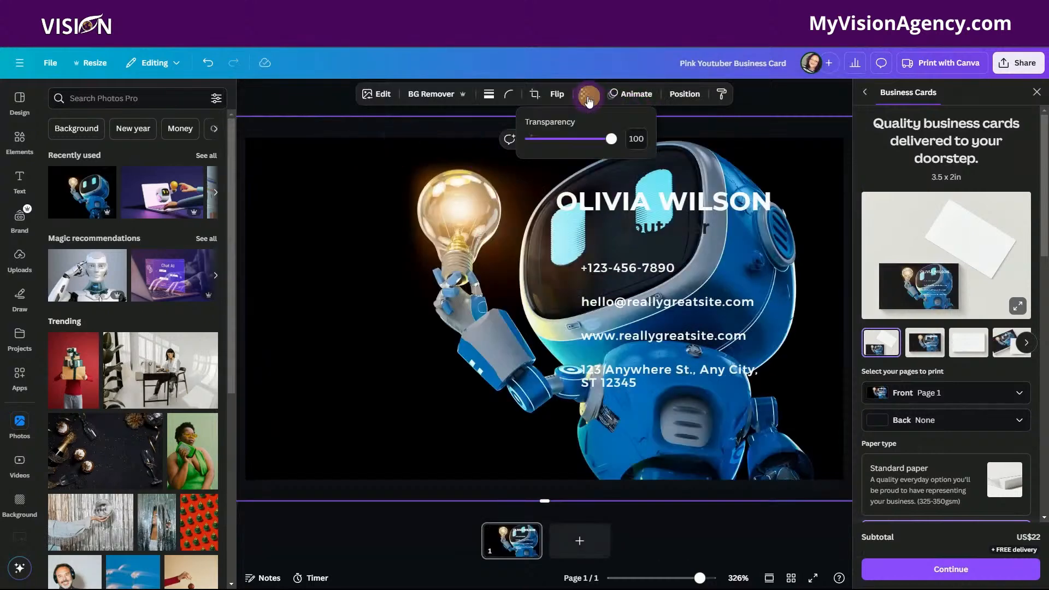
click(430, 94)
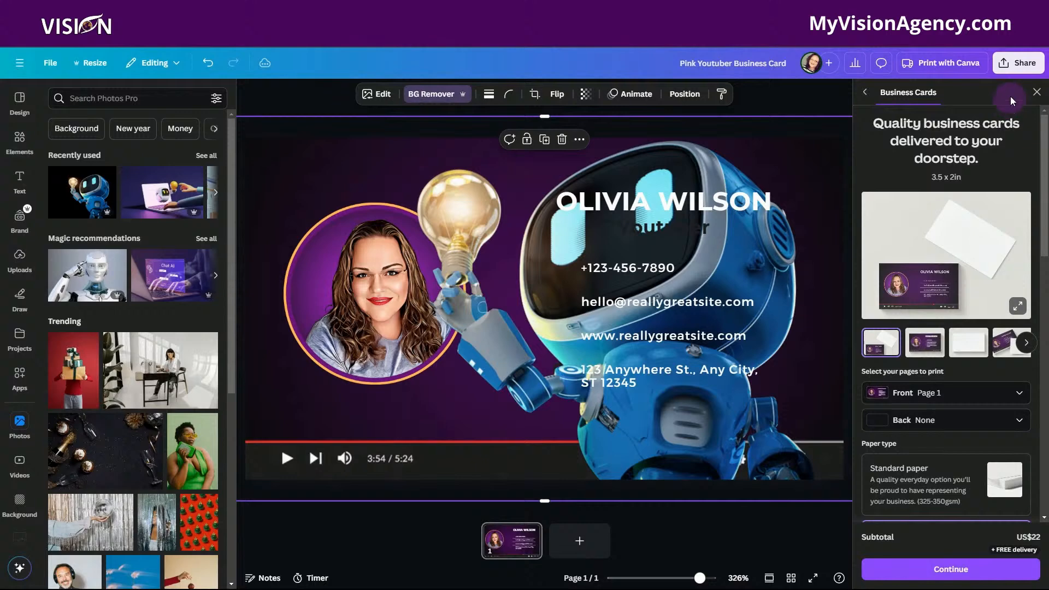
Close the business card print options and resize the robot image to about 2.9 by 1.74 in, against the card's upper-right corner.
click(1036, 92)
drag(955, 89, 787, 189)
drag(283, 379, 423, 339)
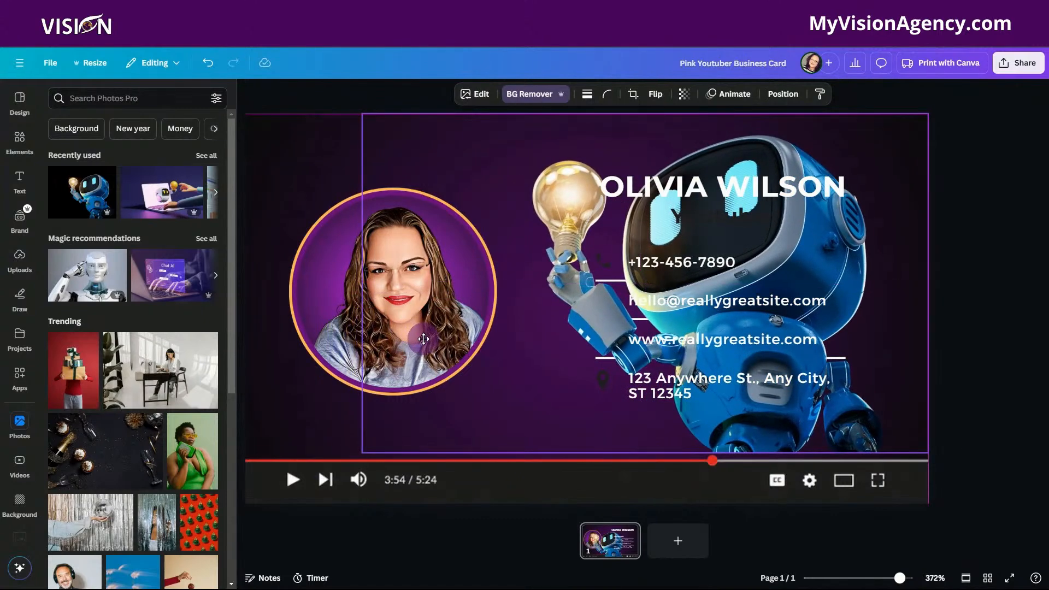
drag(424, 339, 424, 339)
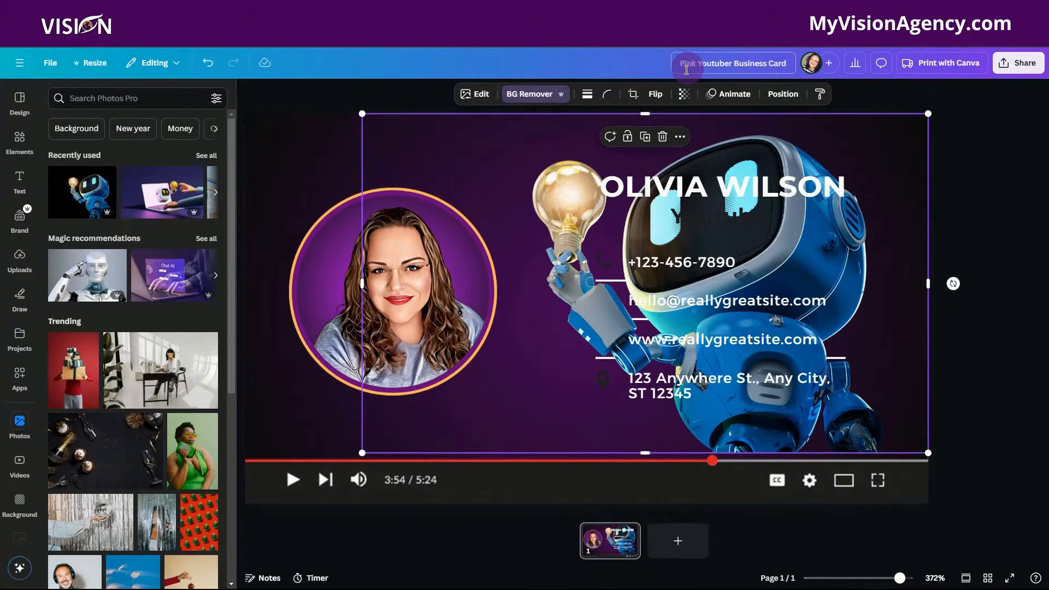
Set the robot image's transparency to 23 and send it to the back behind the portrait and contact details.
click(685, 94)
drag(660, 139, 650, 142)
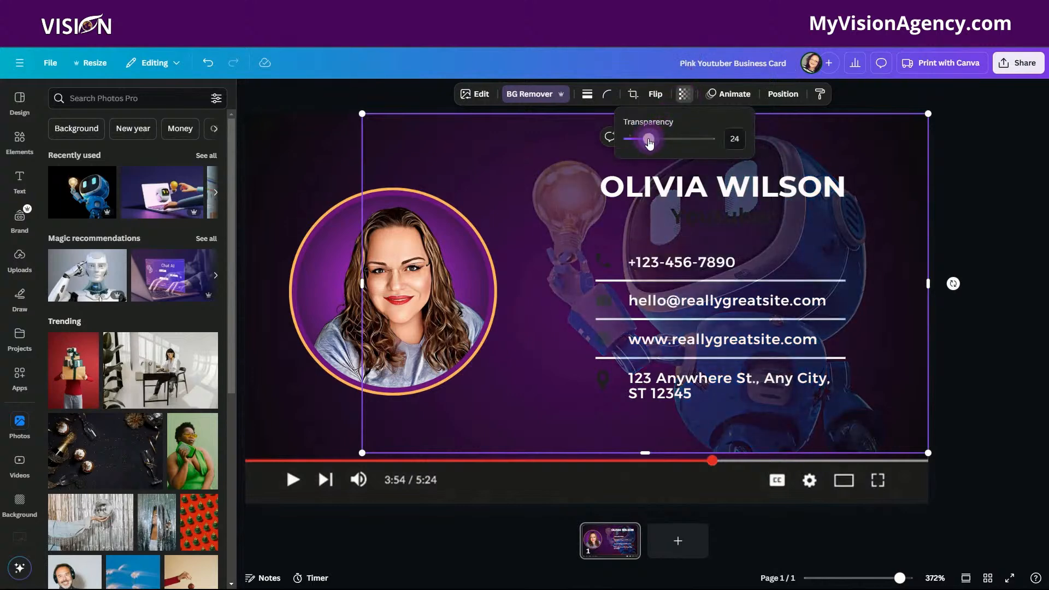
click(783, 94)
click(175, 180)
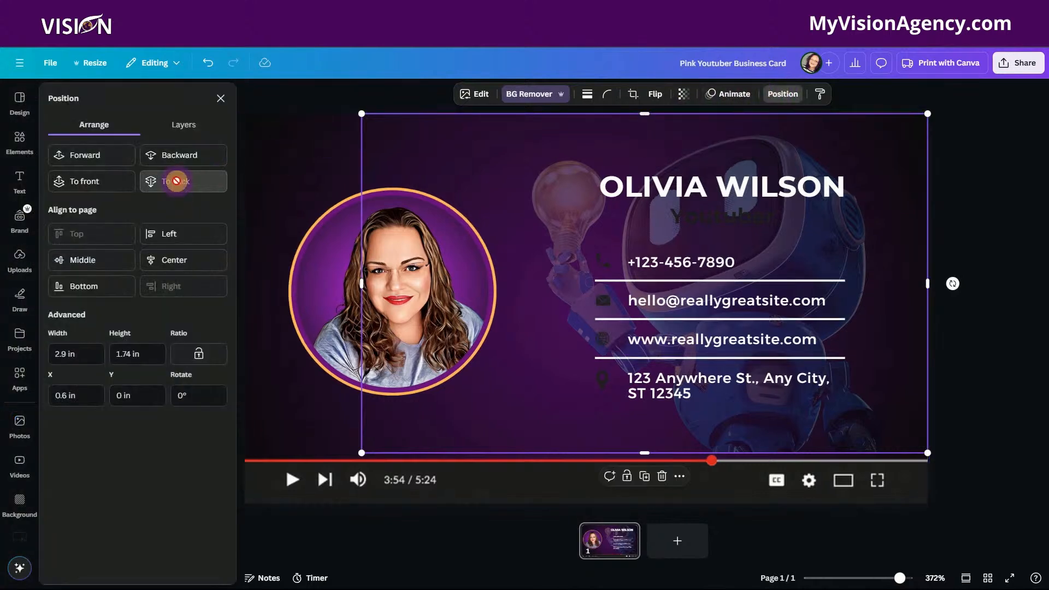
Recolor the phone icon with the brand orange (#ffb758) and apply the change to all the matching contact icons.
click(605, 264)
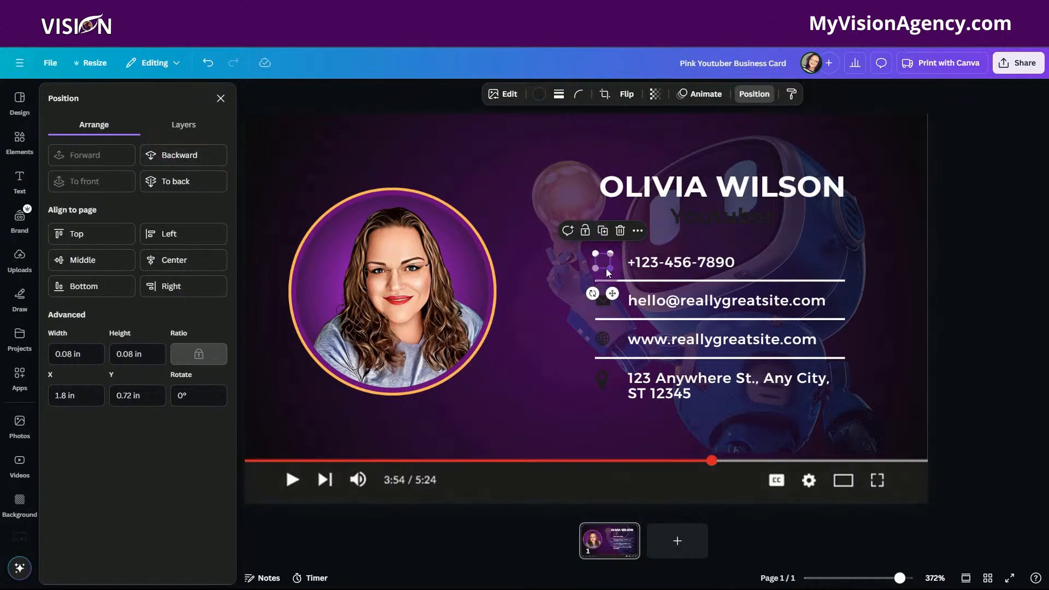
click(541, 94)
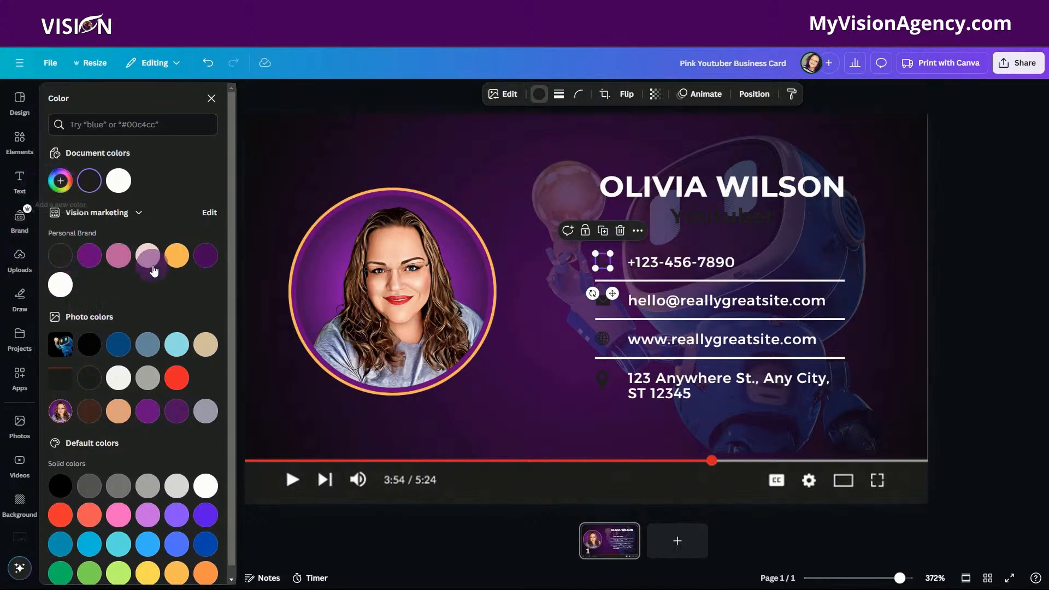
click(177, 255)
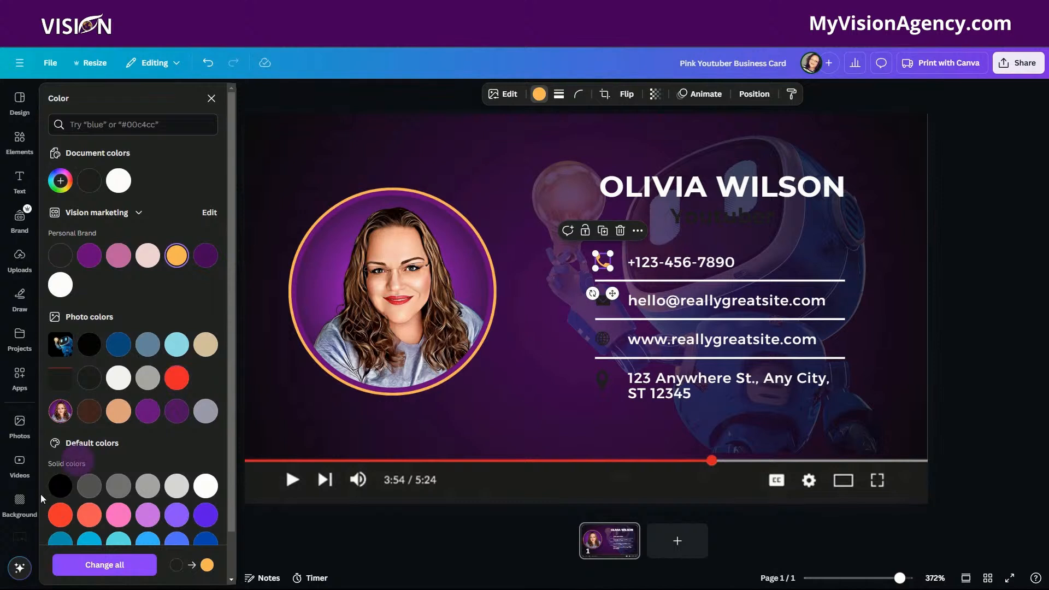
click(112, 568)
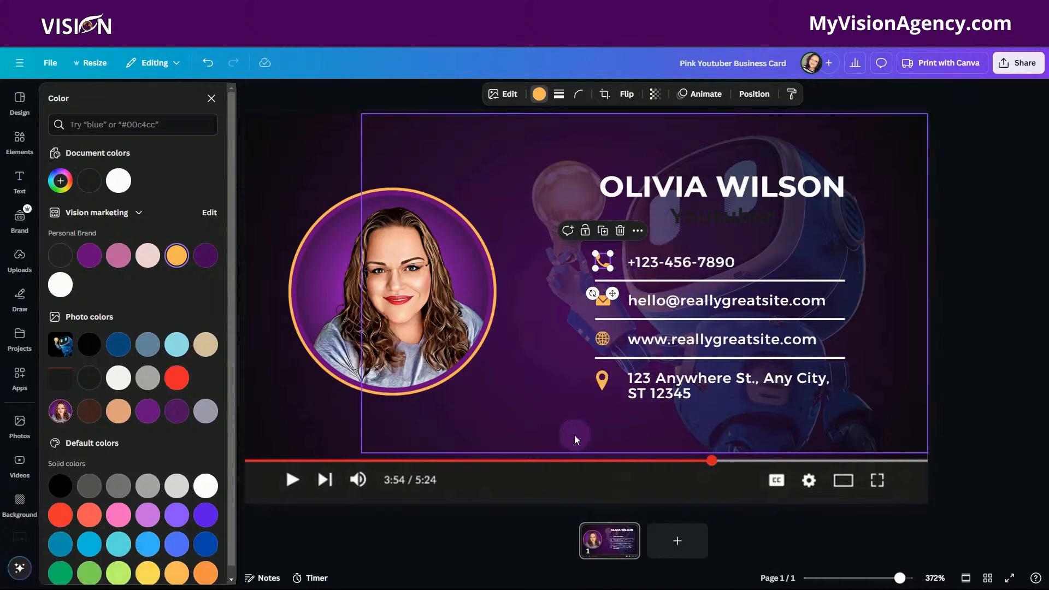
click(981, 369)
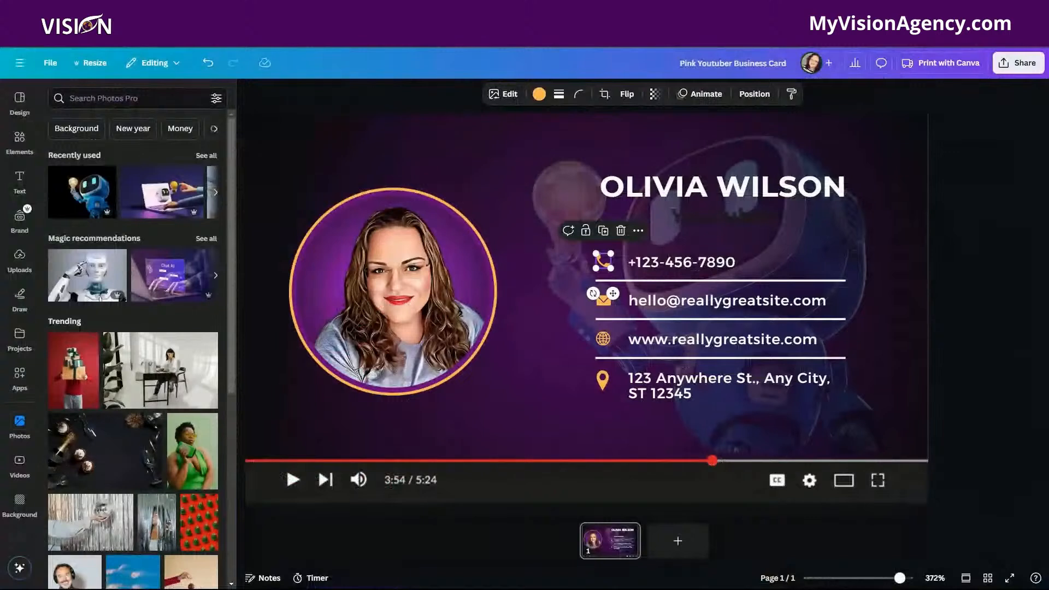
Add a second page and place the "SCAN ME" graphic with the bracketed frame on it, found by searching elements for "scan qr code".
double_click(643, 381)
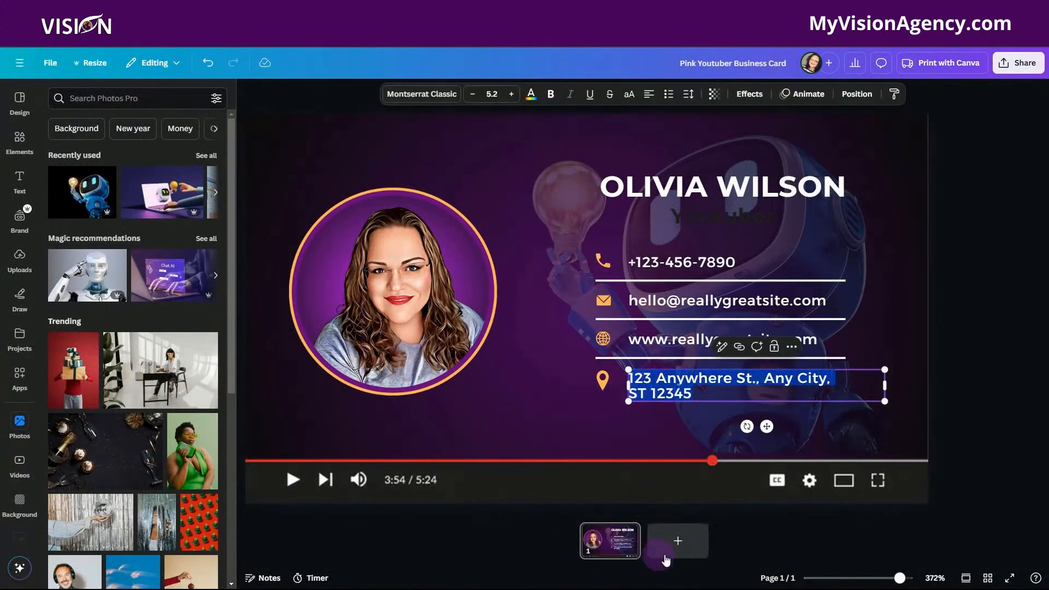
click(677, 542)
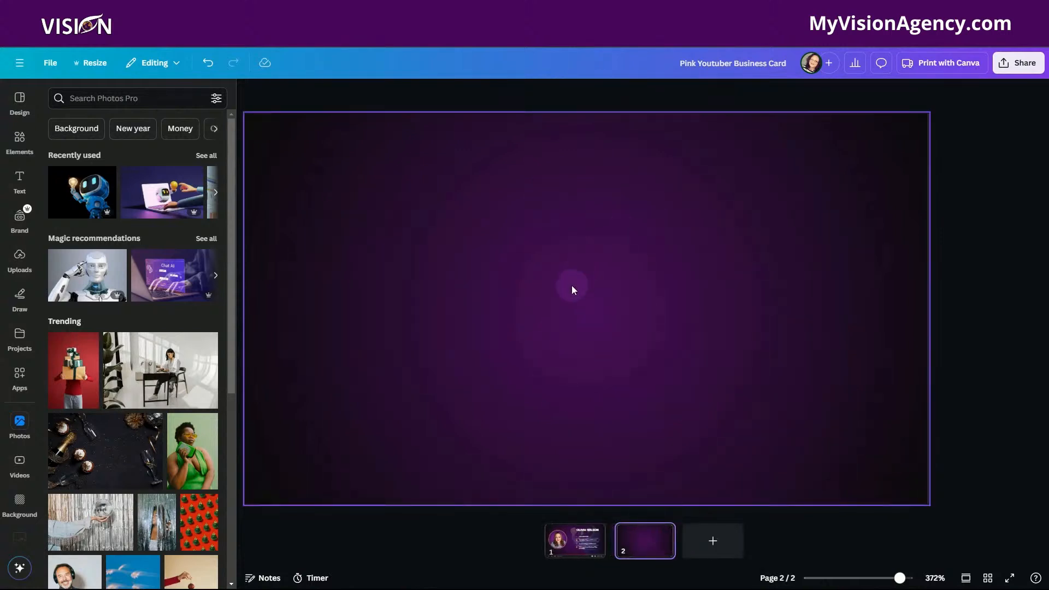
click(22, 143)
click(132, 96)
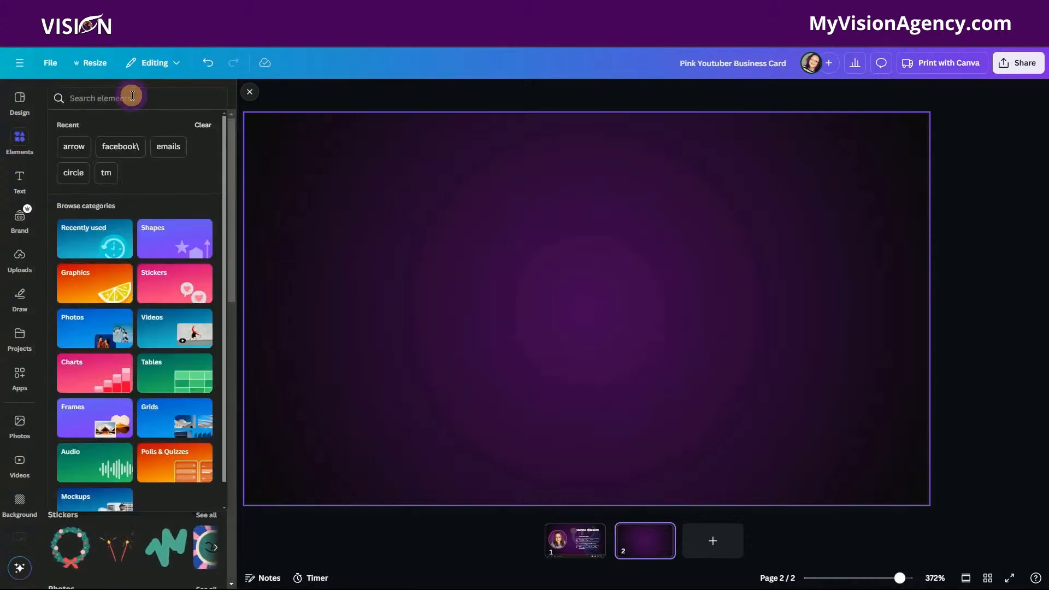
text(scan qr)
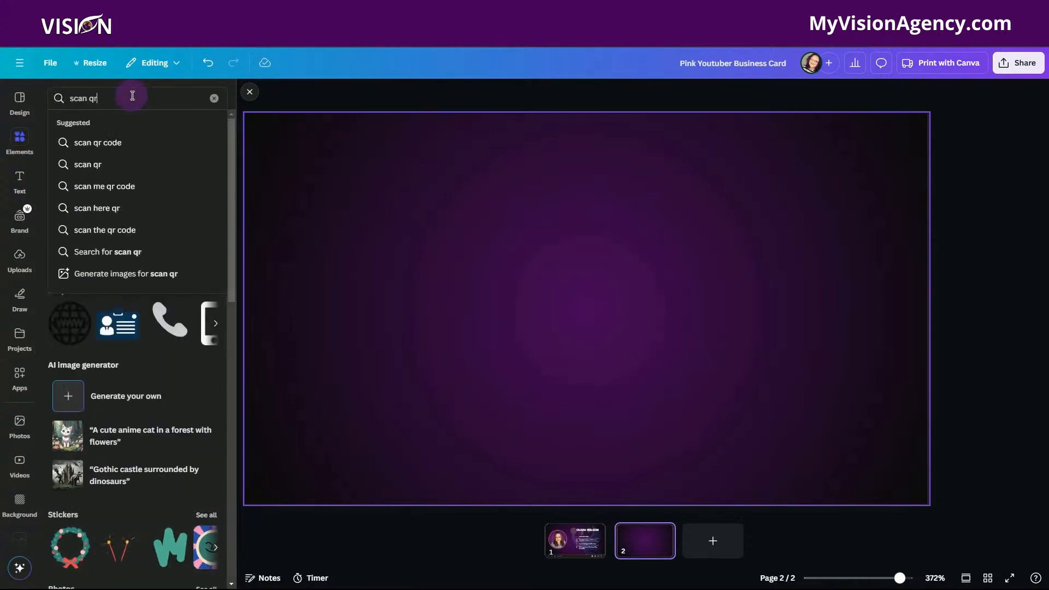
text( code)
key(Return)
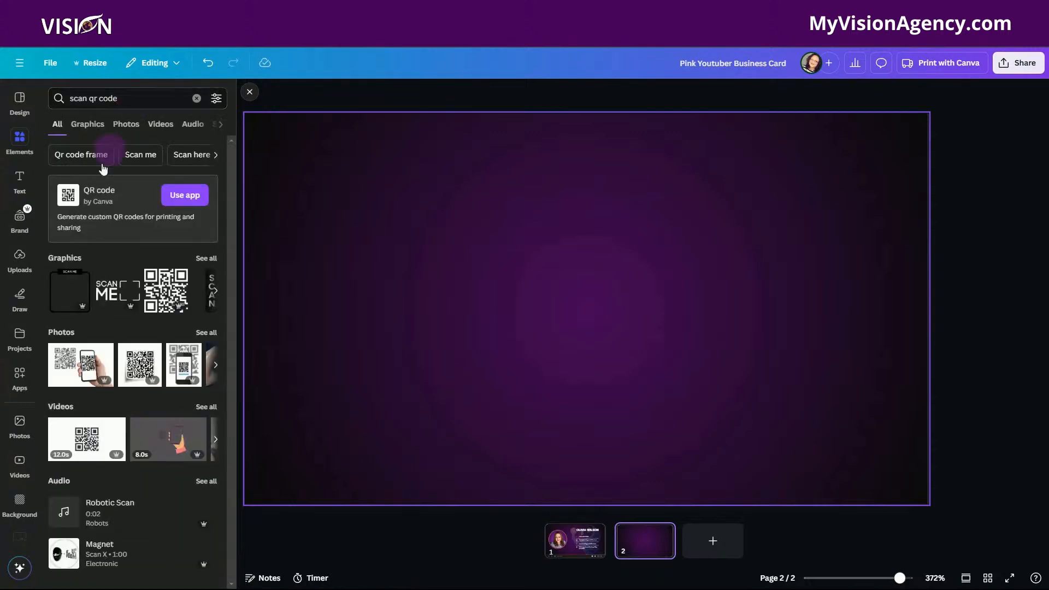
click(106, 300)
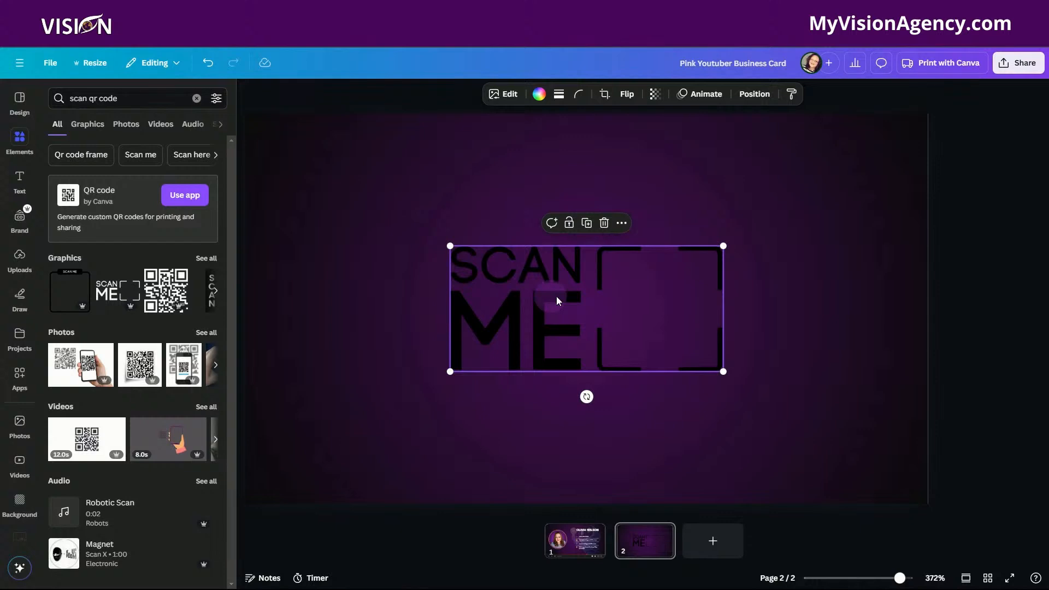
Recolor the "SCAN ME" graphic on page 2 white.
click(541, 96)
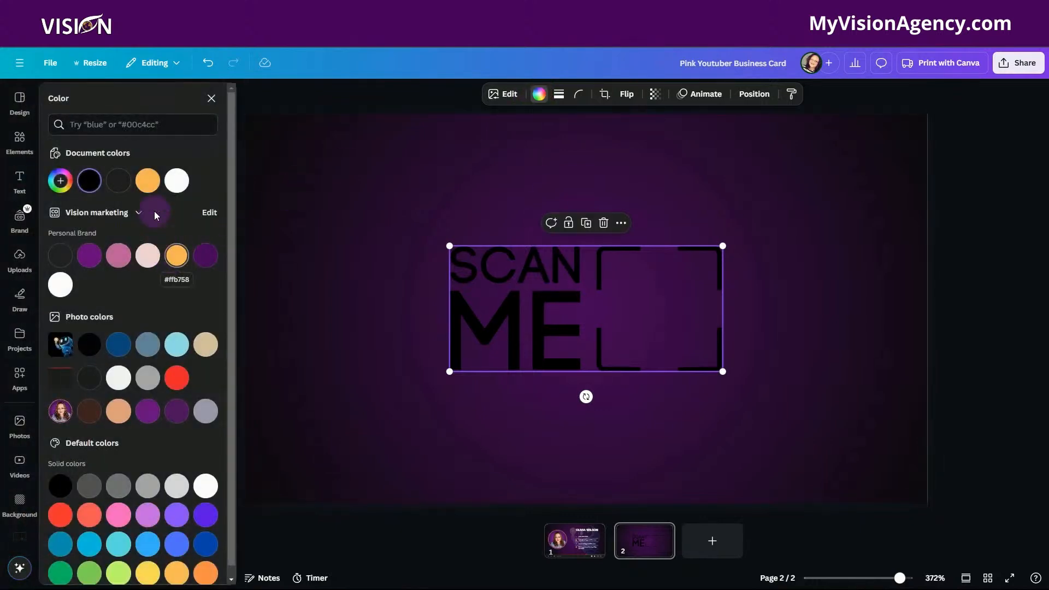
click(177, 181)
click(760, 213)
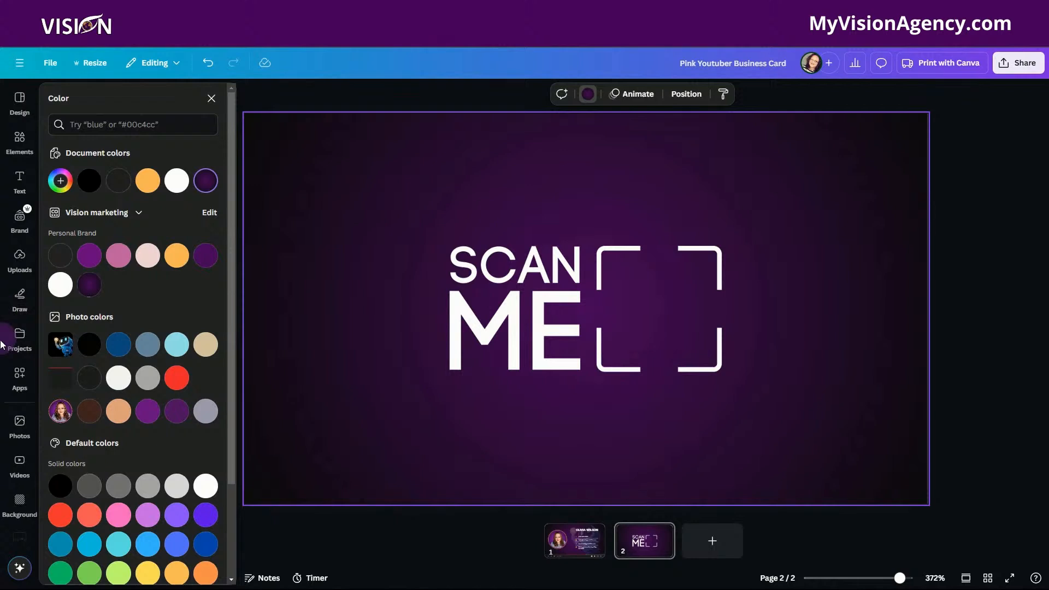
Search the apps for "qr code", open the QR code app, and show its customization options.
click(20, 375)
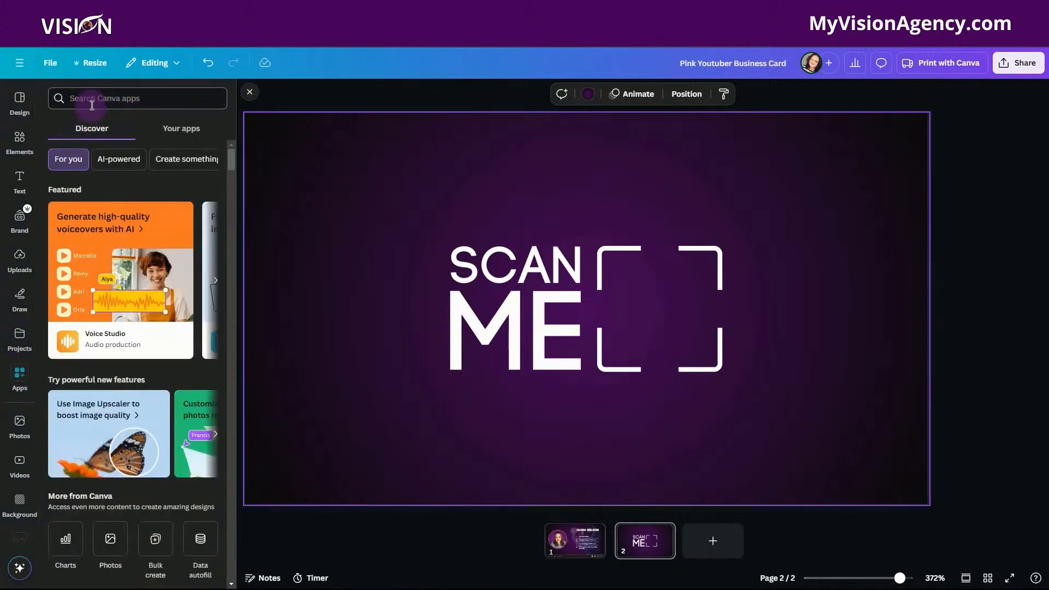
click(93, 99)
text(qr code)
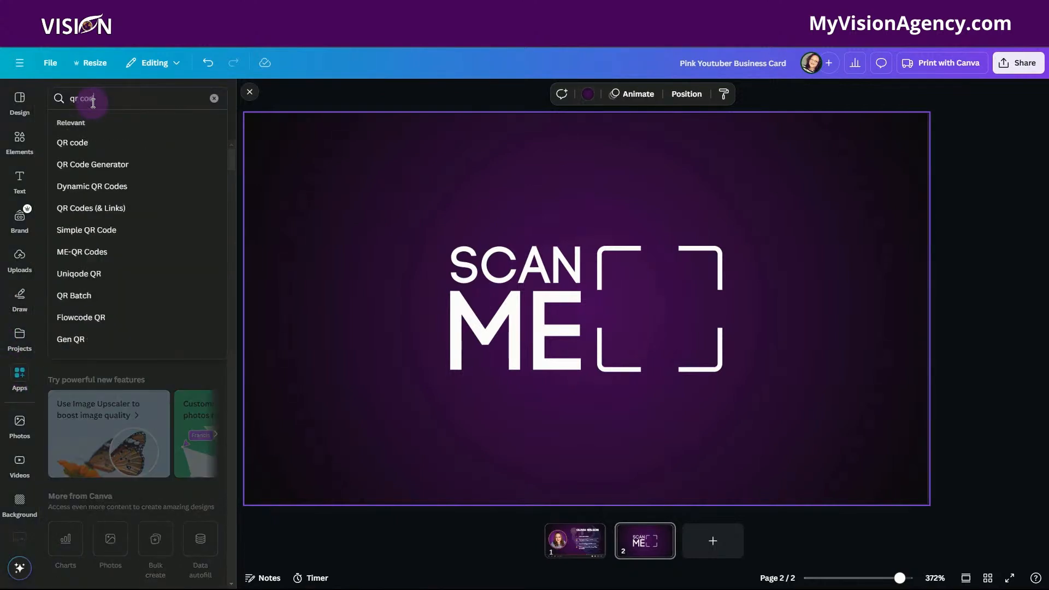
key(Return)
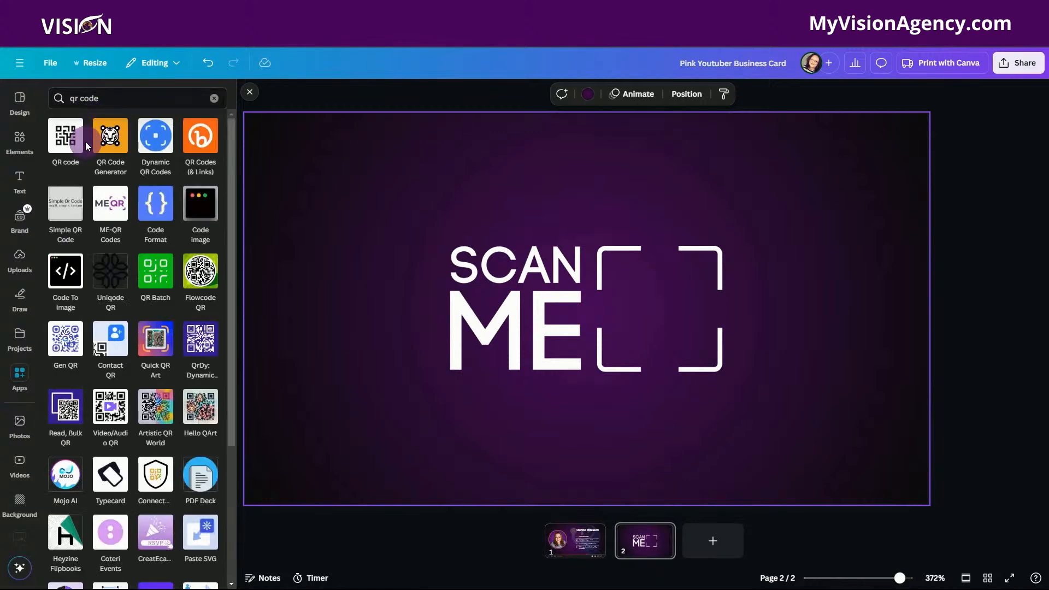
click(62, 139)
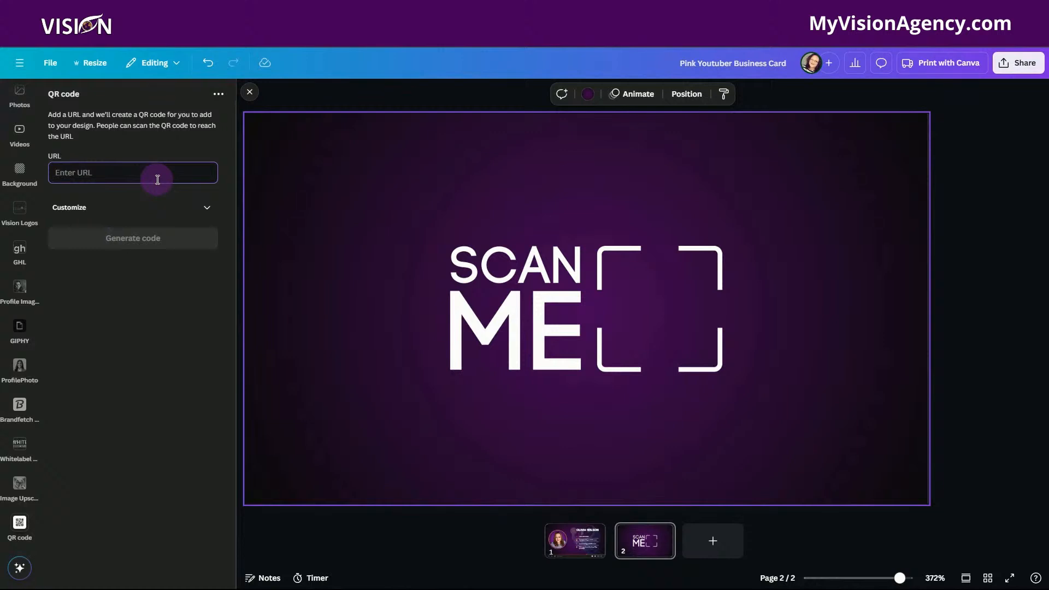
click(204, 210)
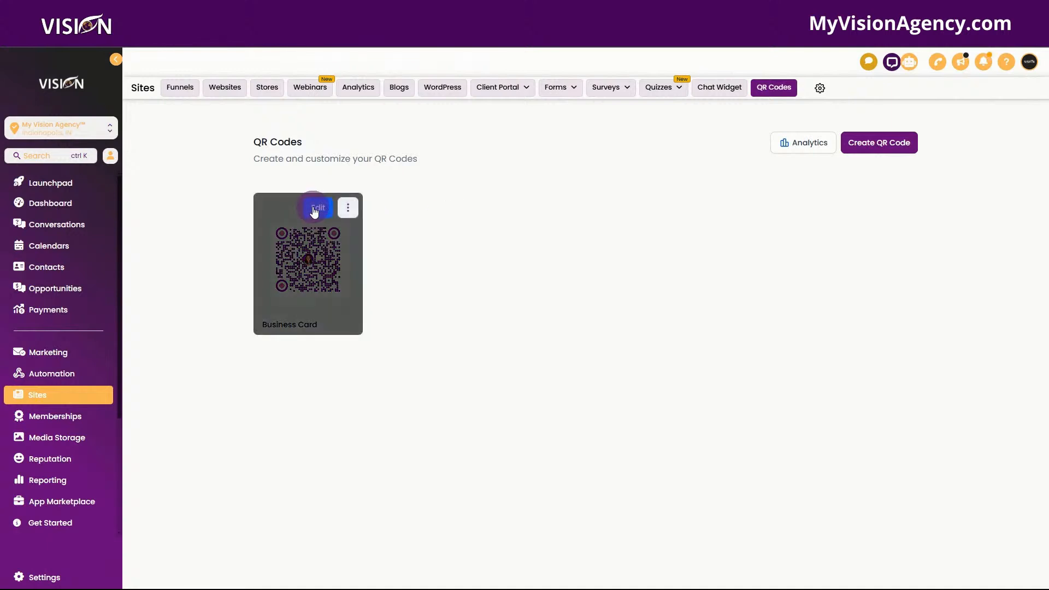
Switch to the Vision platform, open the Business Card QR code for editing, and proceed to its color and shape settings.
click(314, 210)
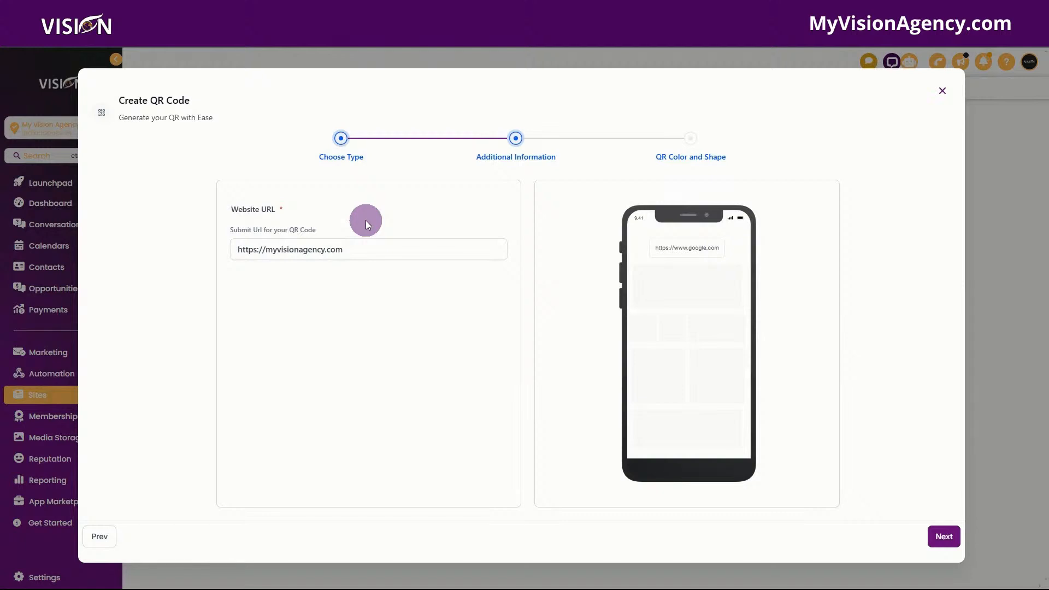
click(388, 249)
click(939, 538)
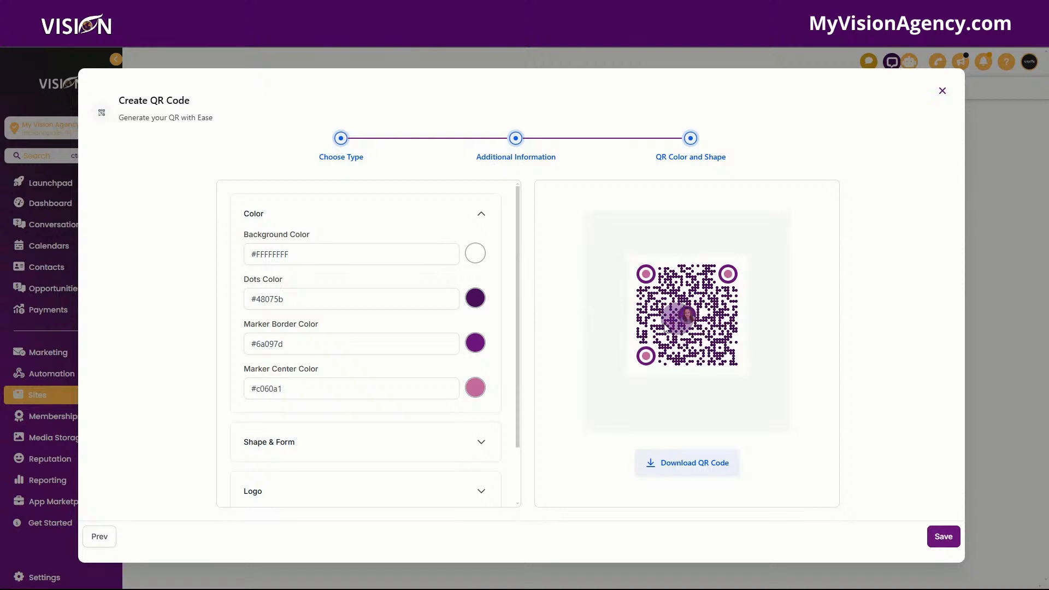
Examine the QR code's shape and form, logo, and page background options.
scroll(333, 380, down, 2)
click(328, 384)
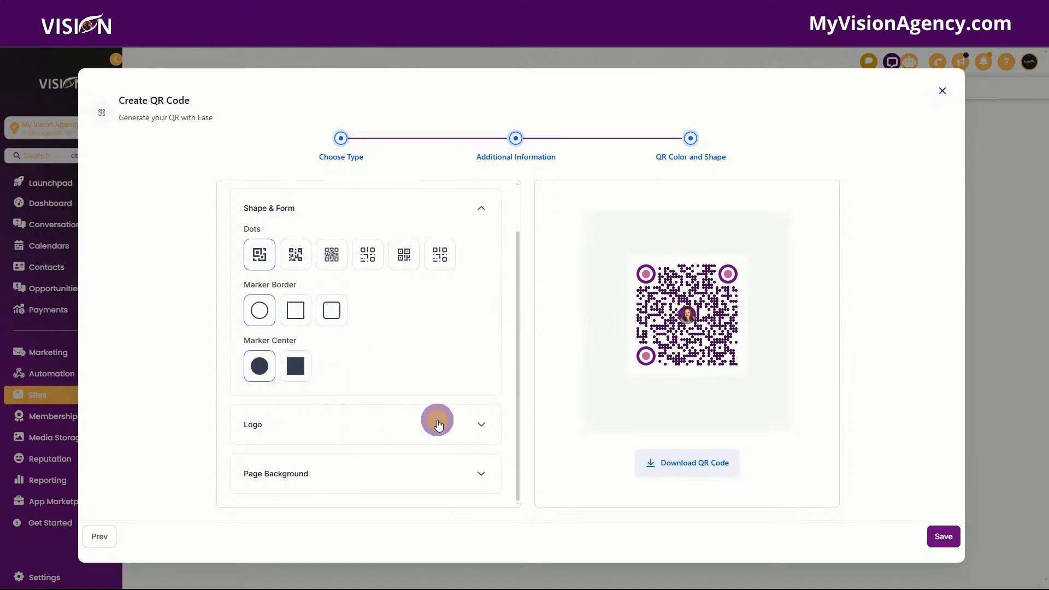
click(435, 423)
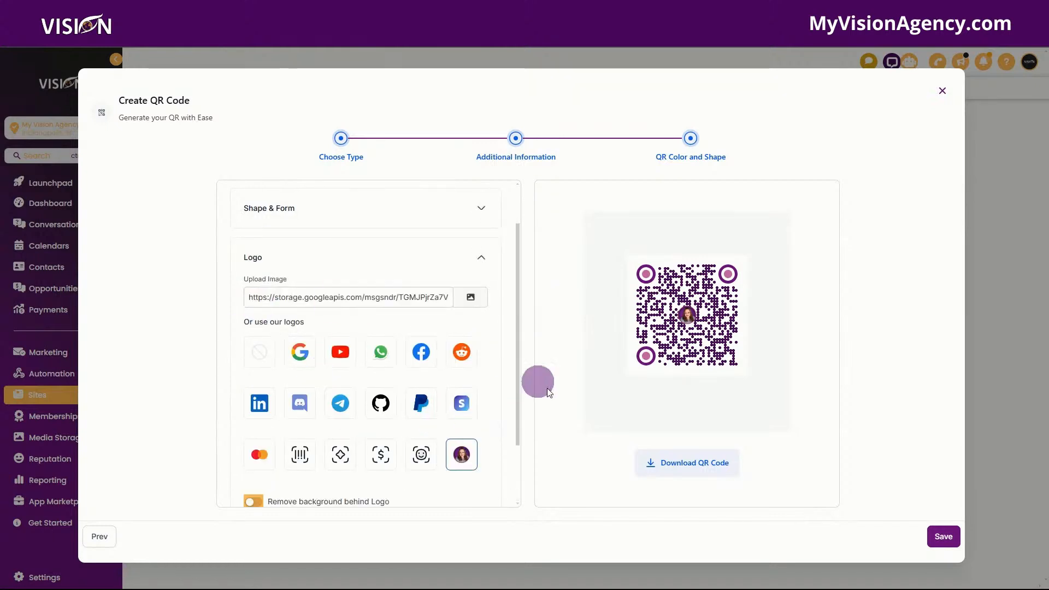
scroll(352, 435, down, 2)
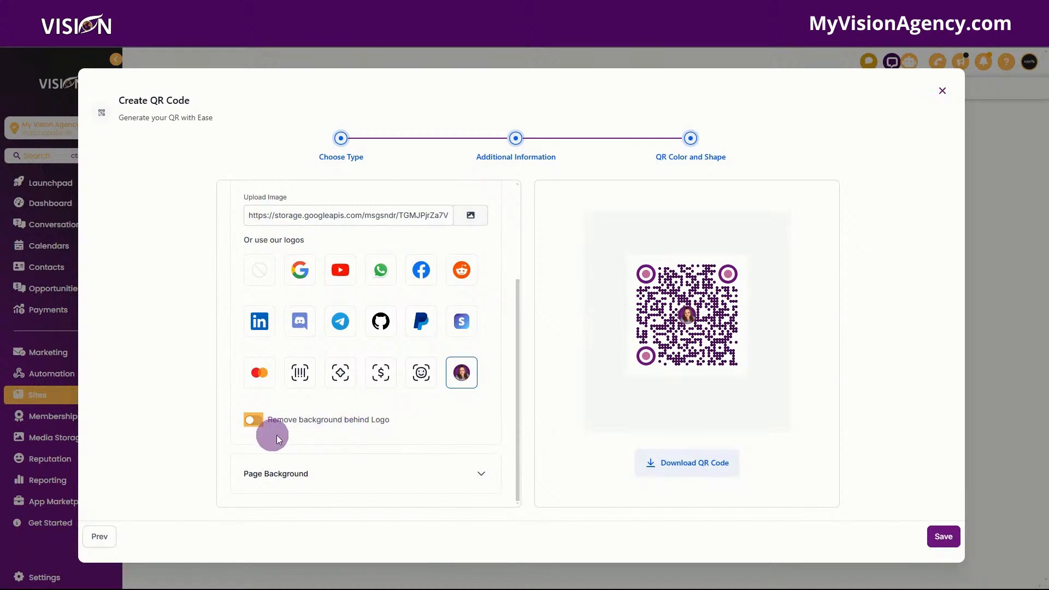
click(335, 476)
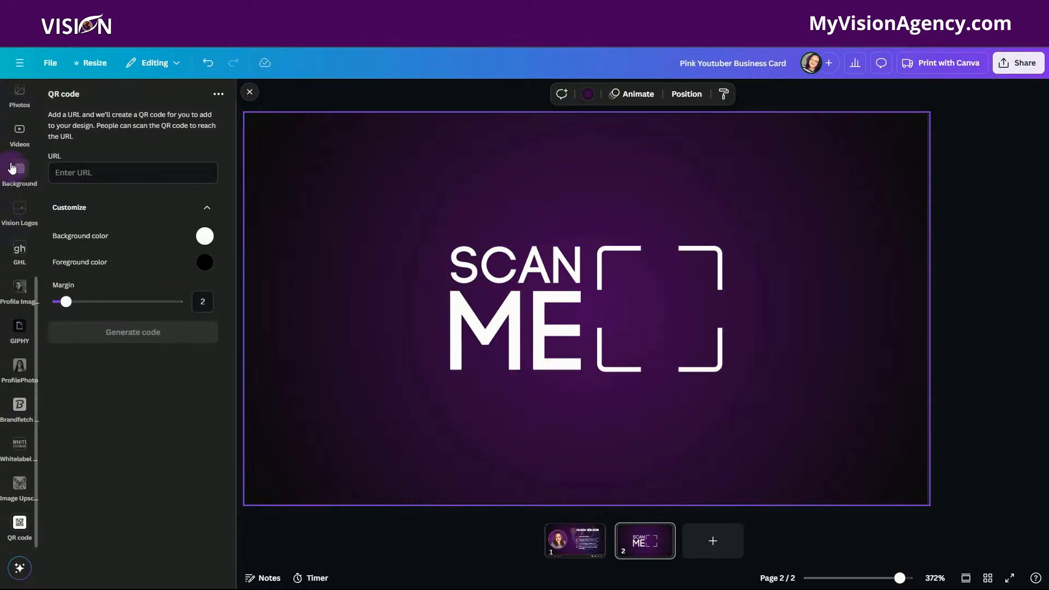
Switch back to Canva and place the uploaded branded QR code image on page 2.
scroll(7, 158, up, 6)
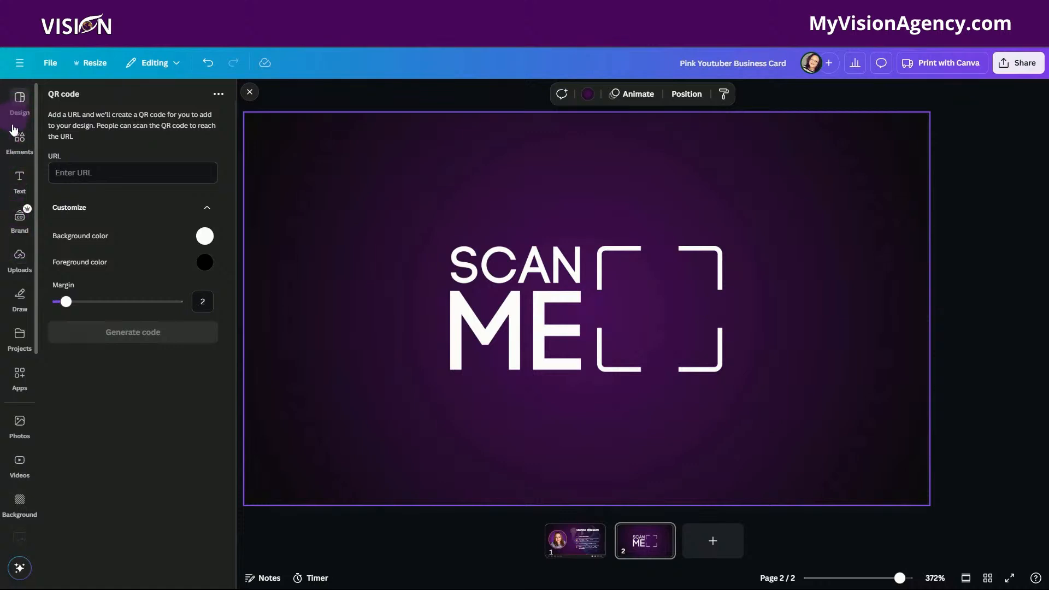
click(14, 261)
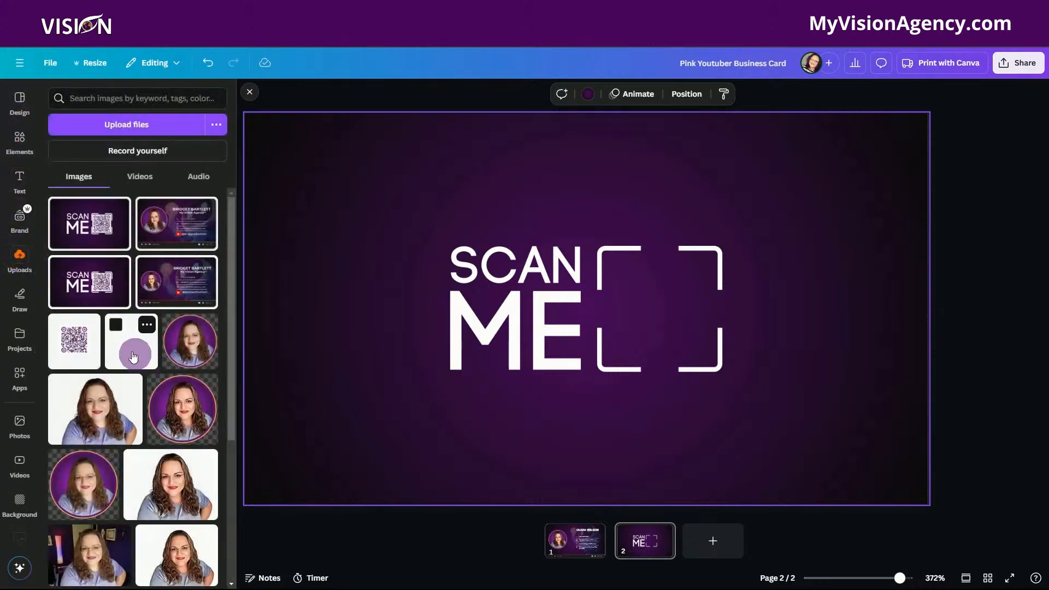
click(78, 349)
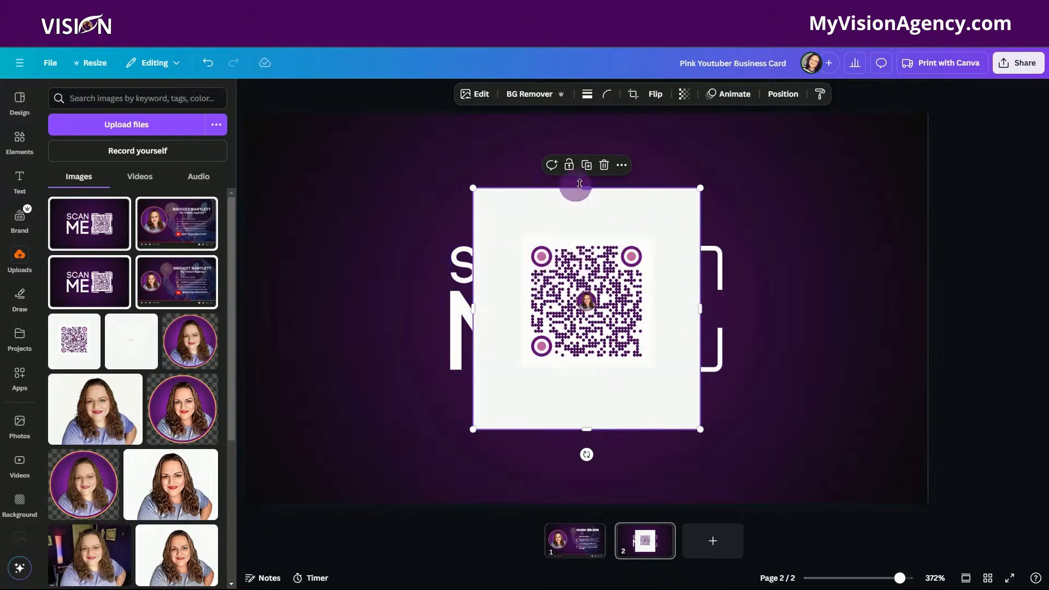
Crop the QR code image on all four sides so only a narrow white margin surrounds the code.
drag(587, 188, 586, 234)
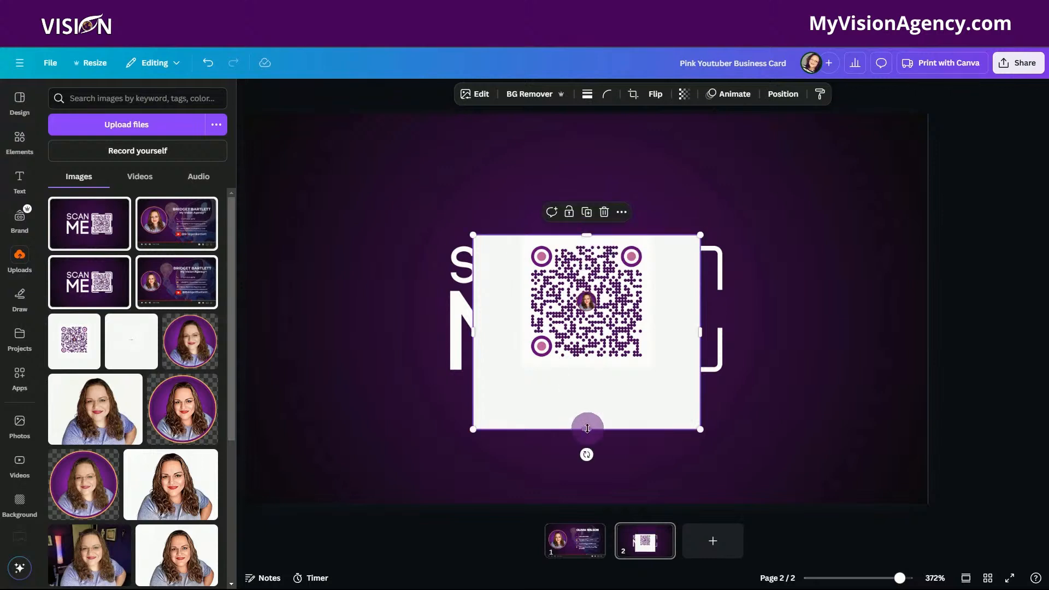
drag(587, 428, 591, 367)
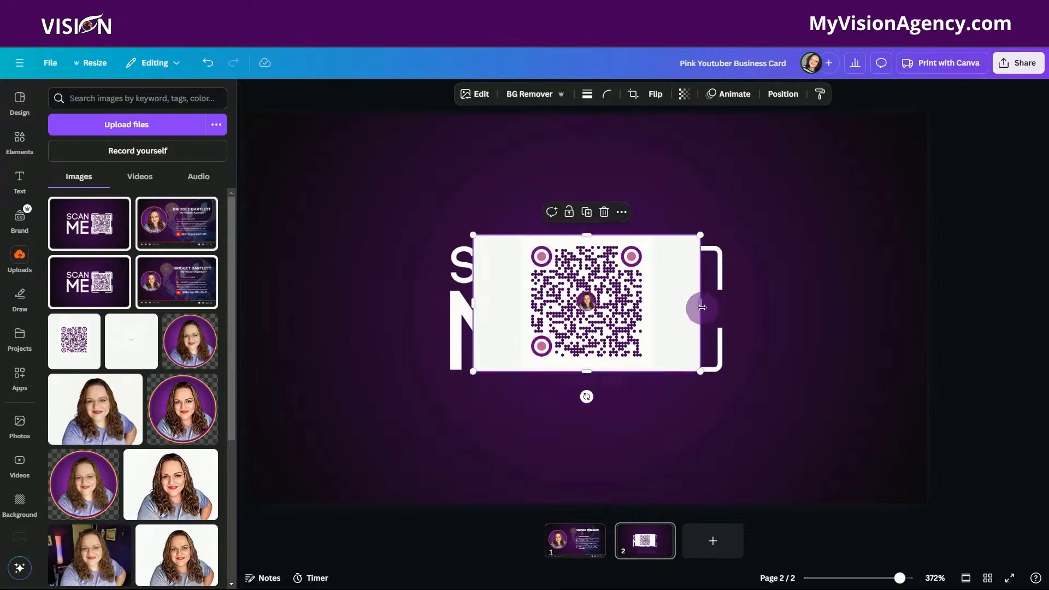
drag(700, 305, 647, 307)
drag(475, 302, 519, 303)
drag(585, 370, 585, 368)
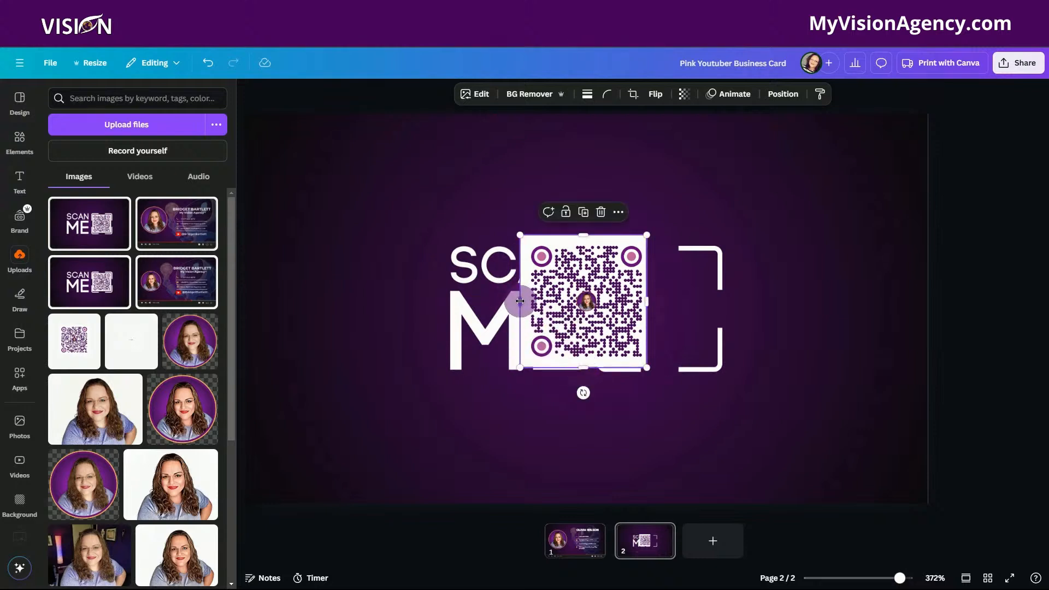
drag(523, 301, 527, 302)
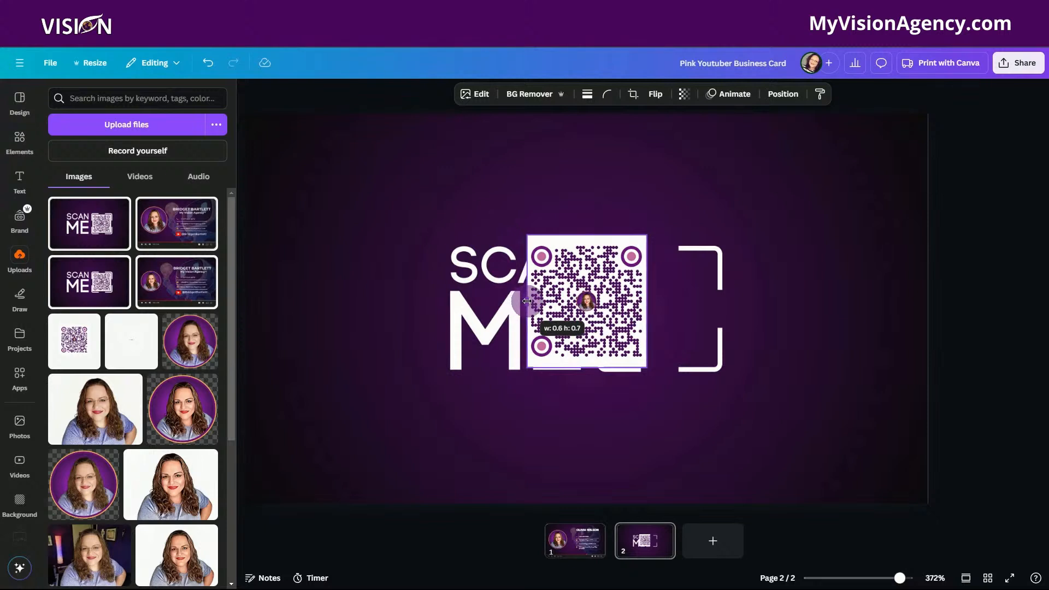
drag(587, 235, 587, 239)
drag(589, 369, 590, 365)
Move the cropped QR code into the bracketed frame, scale it slightly down to fit centered, and look over both pages.
drag(593, 315, 669, 322)
drag(724, 244, 722, 249)
drag(673, 316, 679, 312)
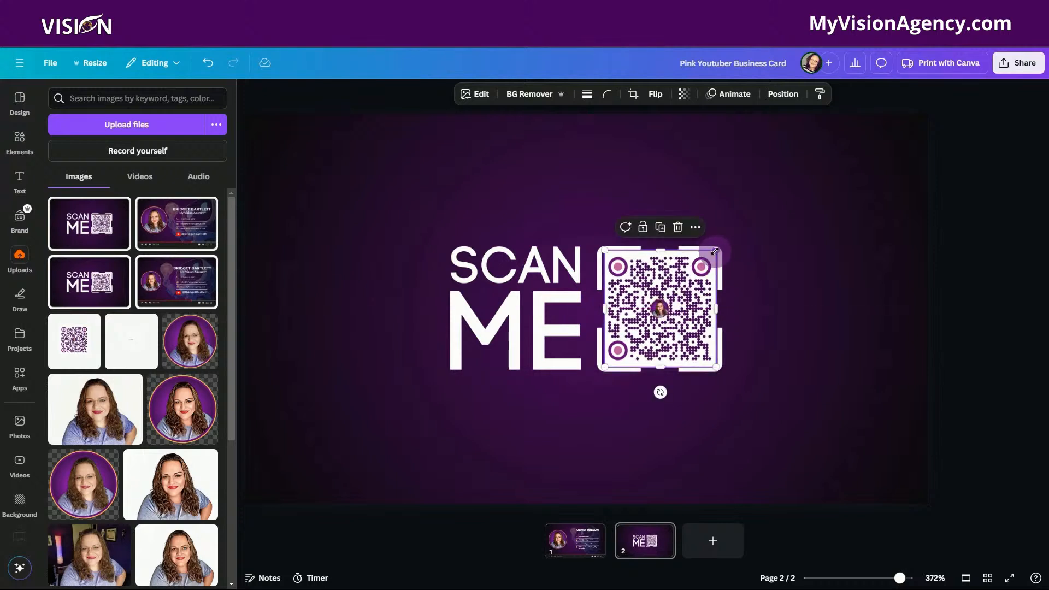
drag(715, 252, 713, 254)
drag(677, 311, 668, 313)
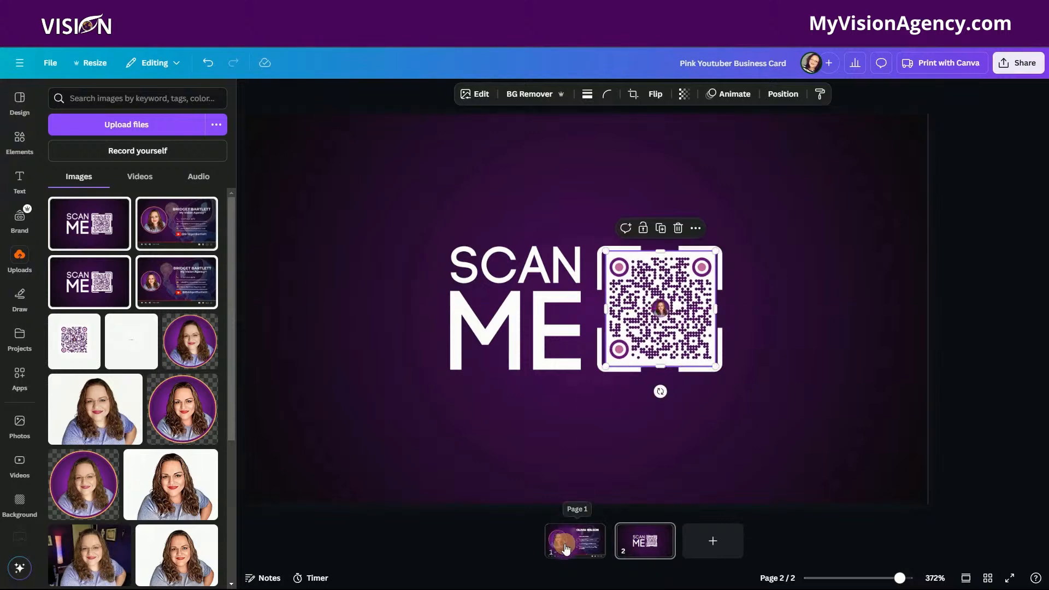
click(565, 548)
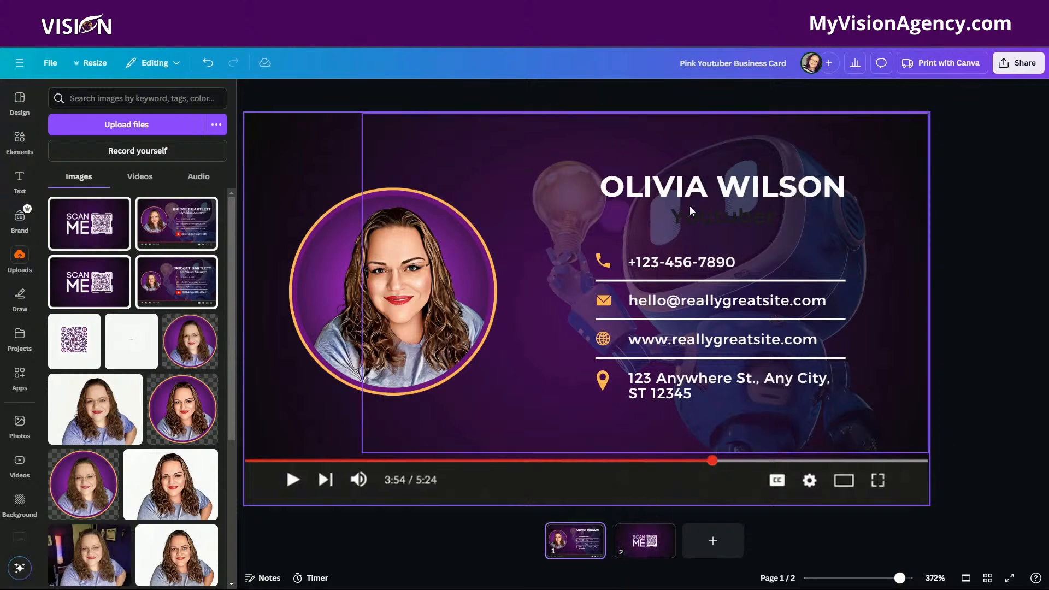
click(657, 542)
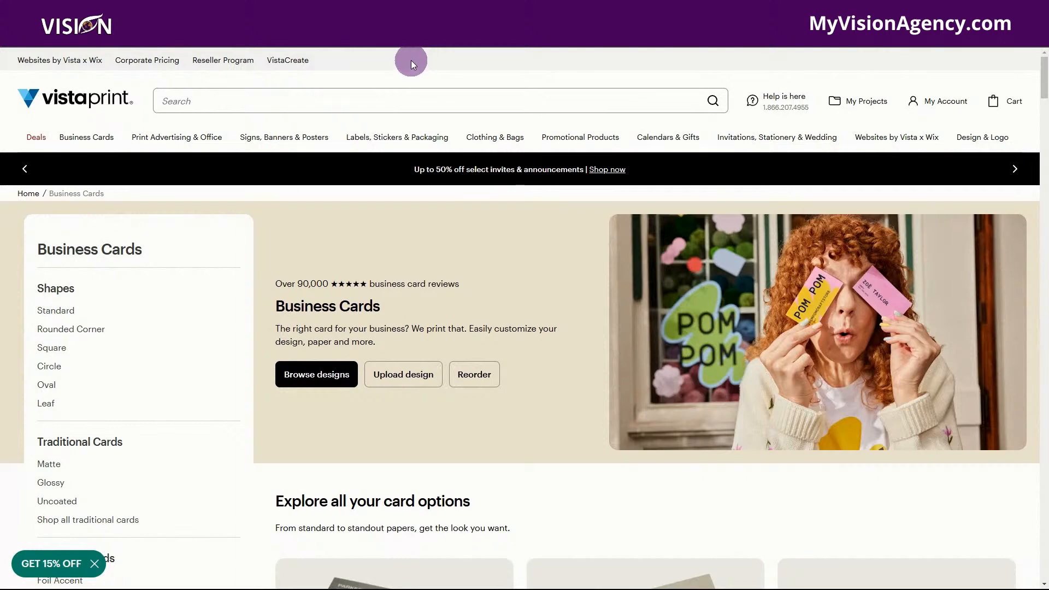
Switch to Vistaprint and examine its business card options by card type, shape, special finish, and paper.
click(199, 97)
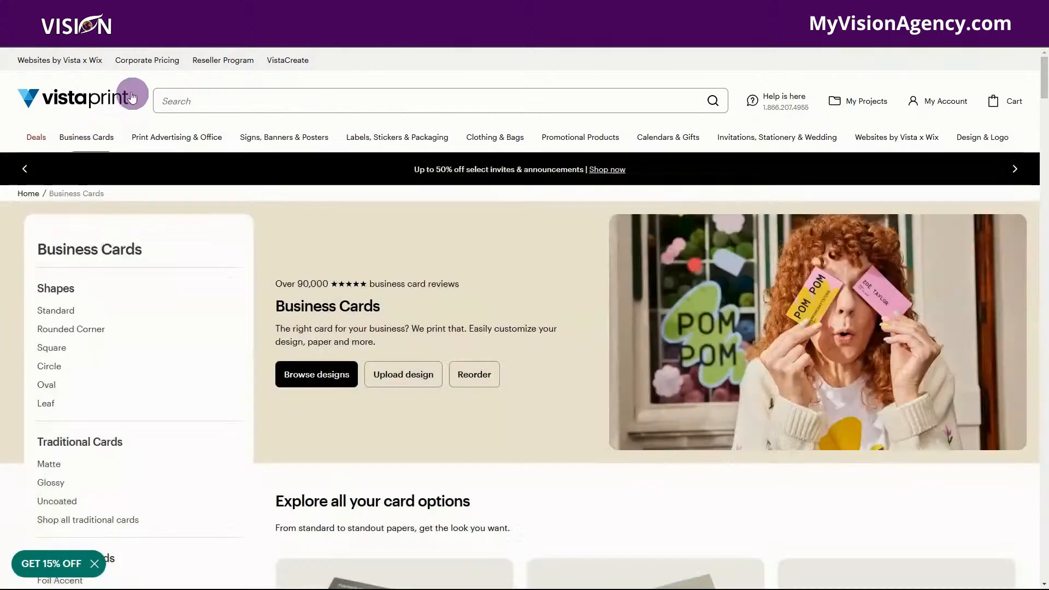
mouse_move(96, 145)
scroll(280, 428, down, 3)
scroll(506, 393, down, 5)
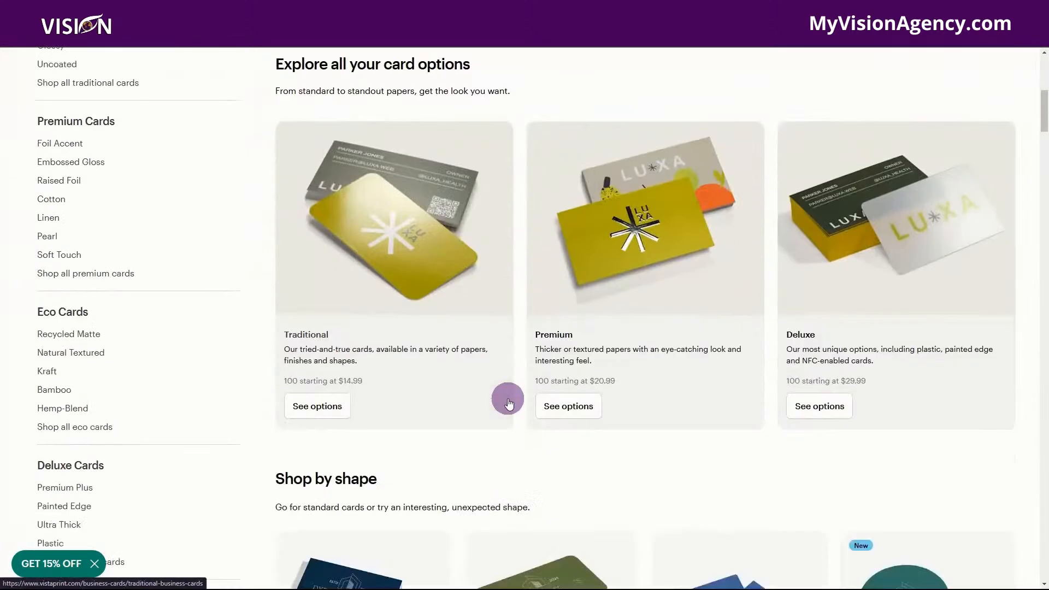
scroll(507, 361, down, 3)
scroll(508, 402, down, 10)
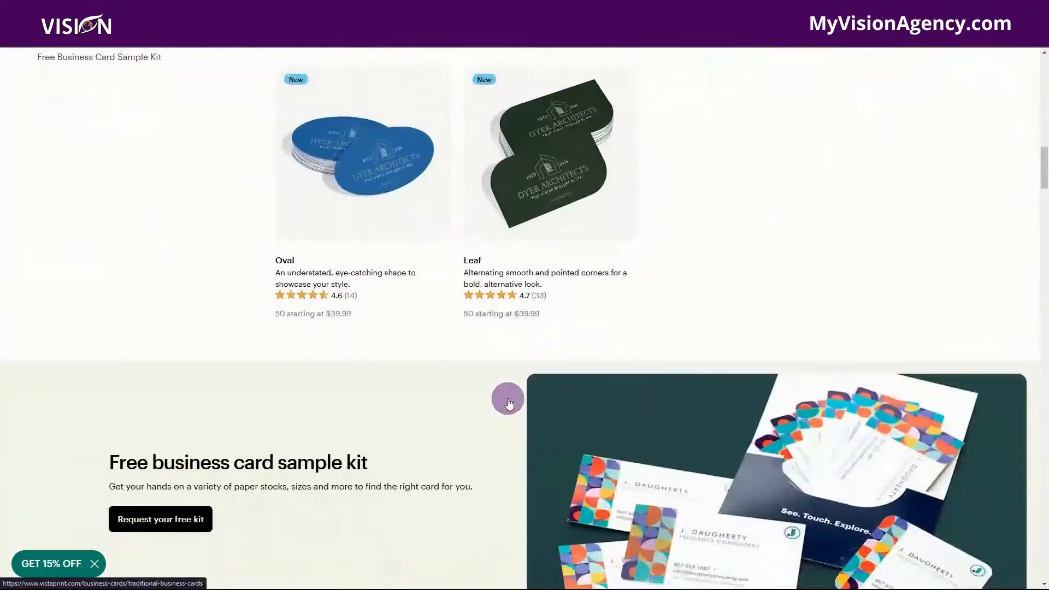
scroll(502, 422, down, 10)
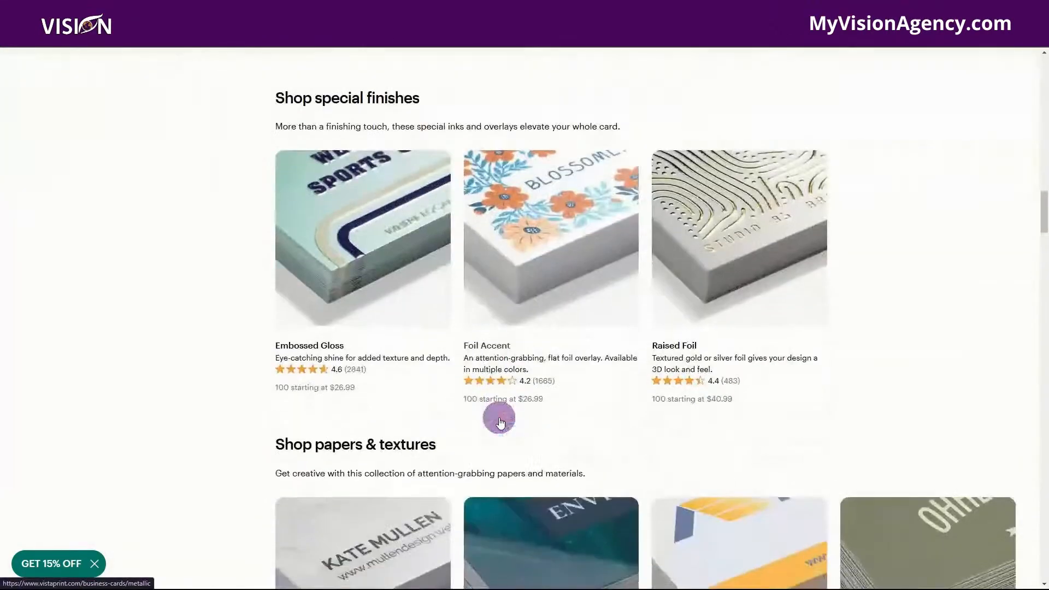
scroll(556, 445, down, 8)
scroll(557, 447, up, 15)
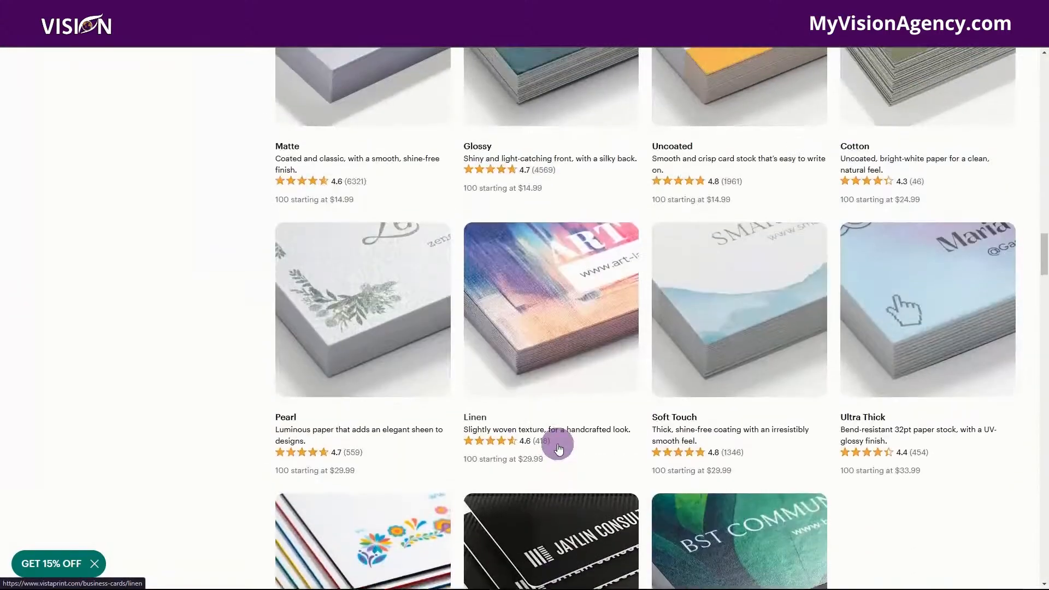
scroll(559, 450, up, 5)
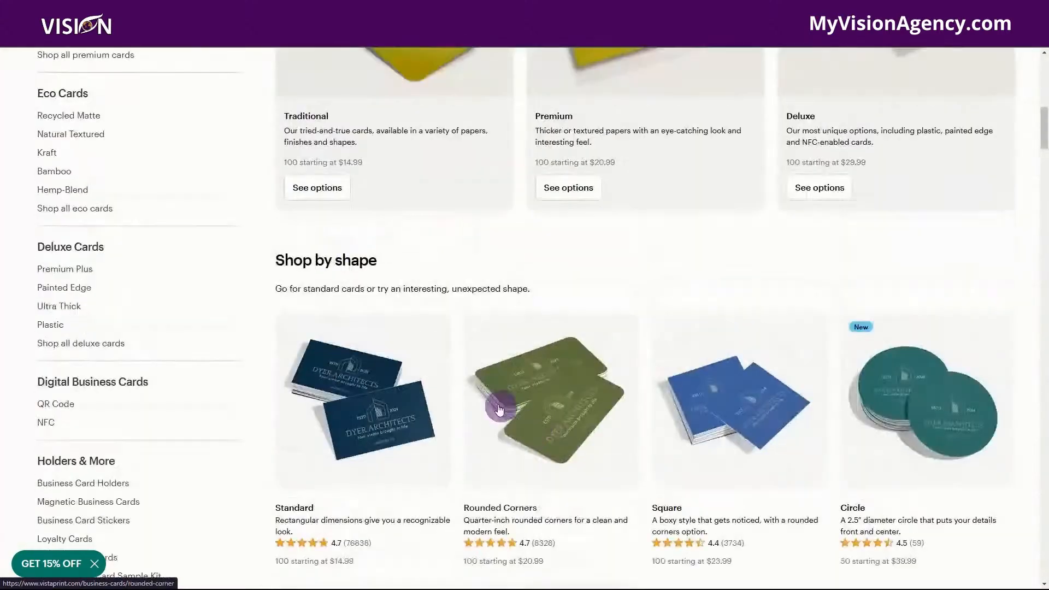
scroll(435, 220, up, 7)
scroll(435, 220, up, 4)
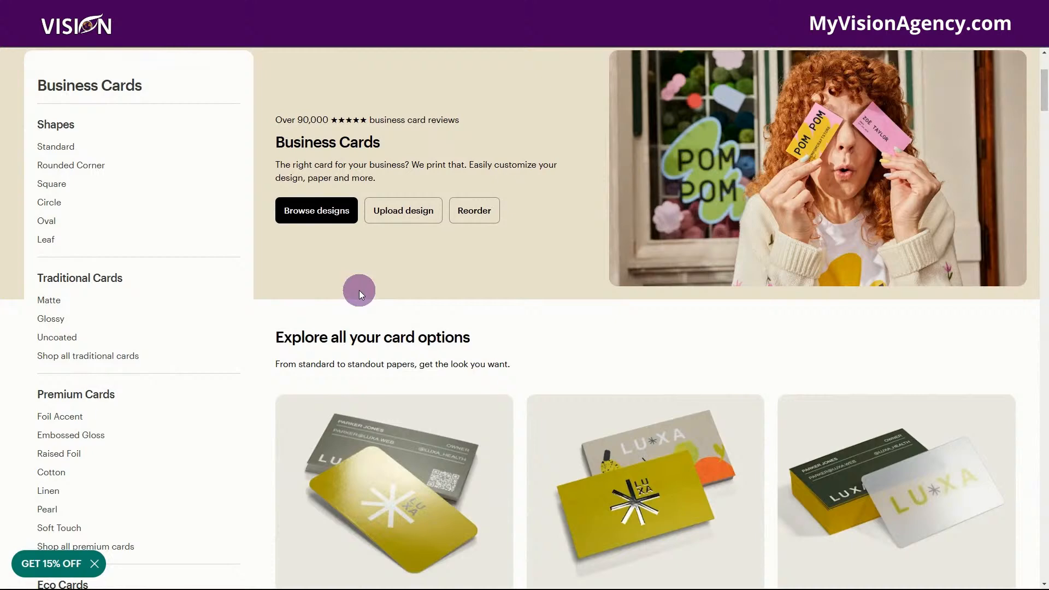
scroll(438, 300, up, 3)
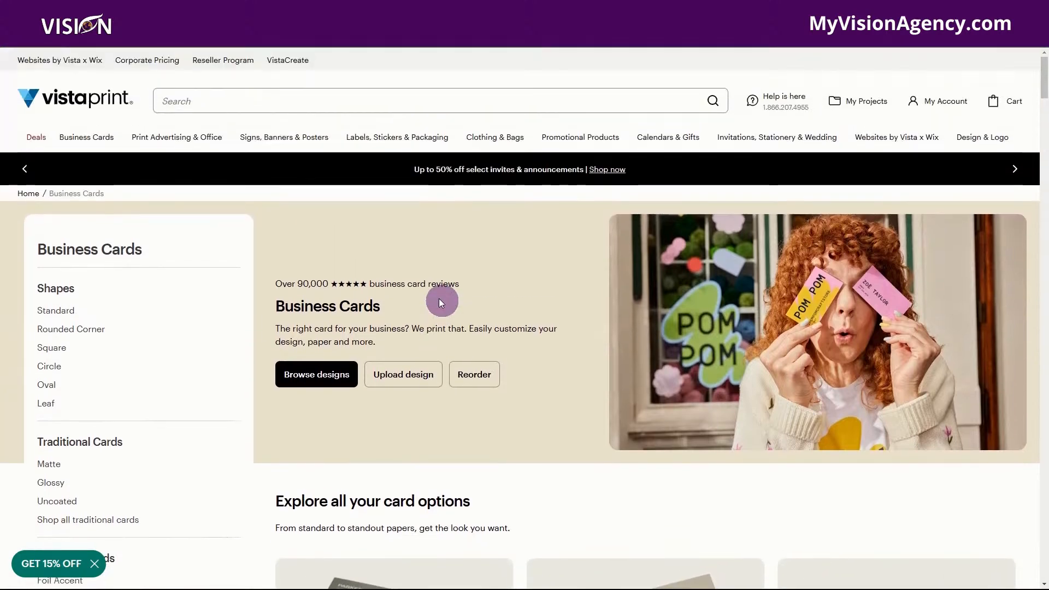
View the QR code business cards, and open the White Plastic Business Cards product from the plastic cards range.
mouse_move(87, 137)
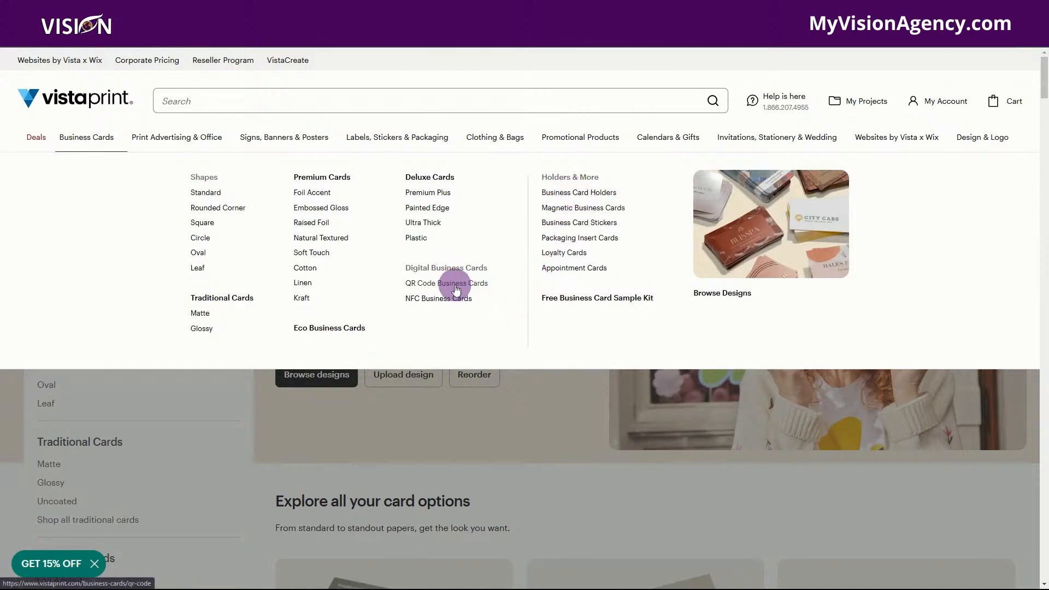
click(456, 289)
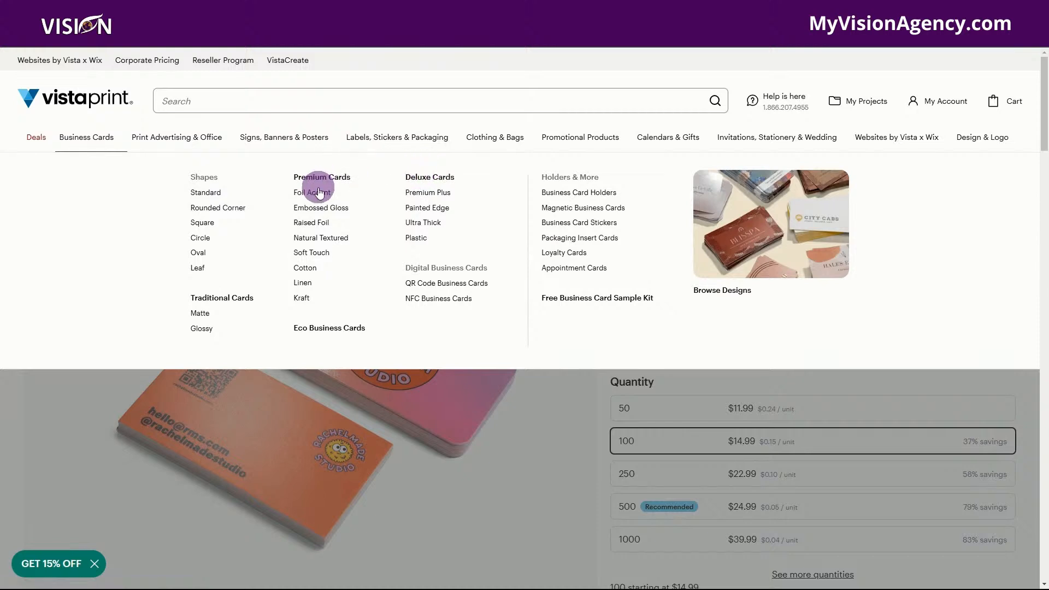
click(416, 239)
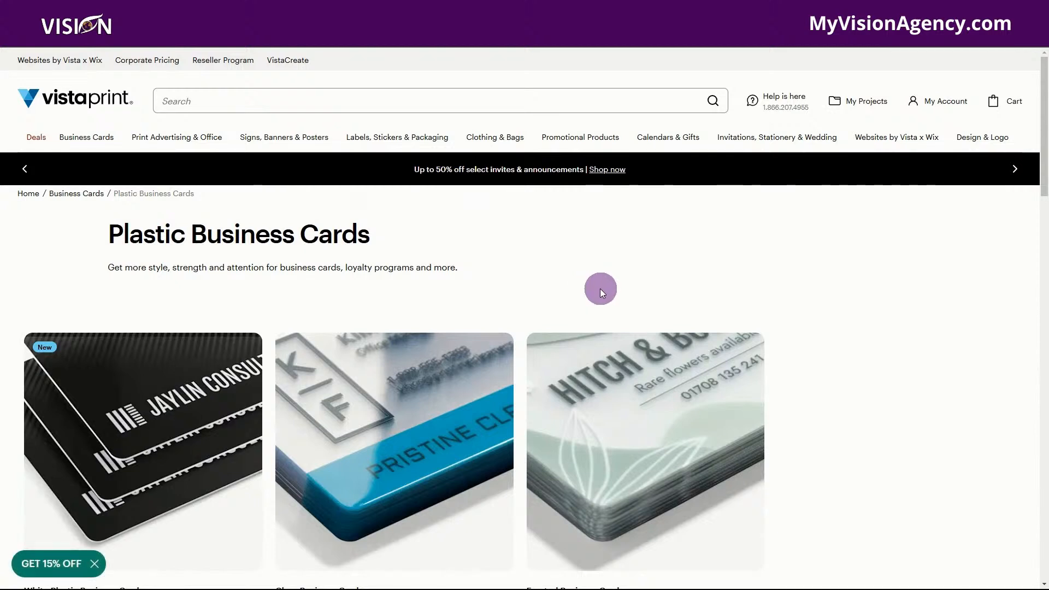
scroll(598, 286, down, 2)
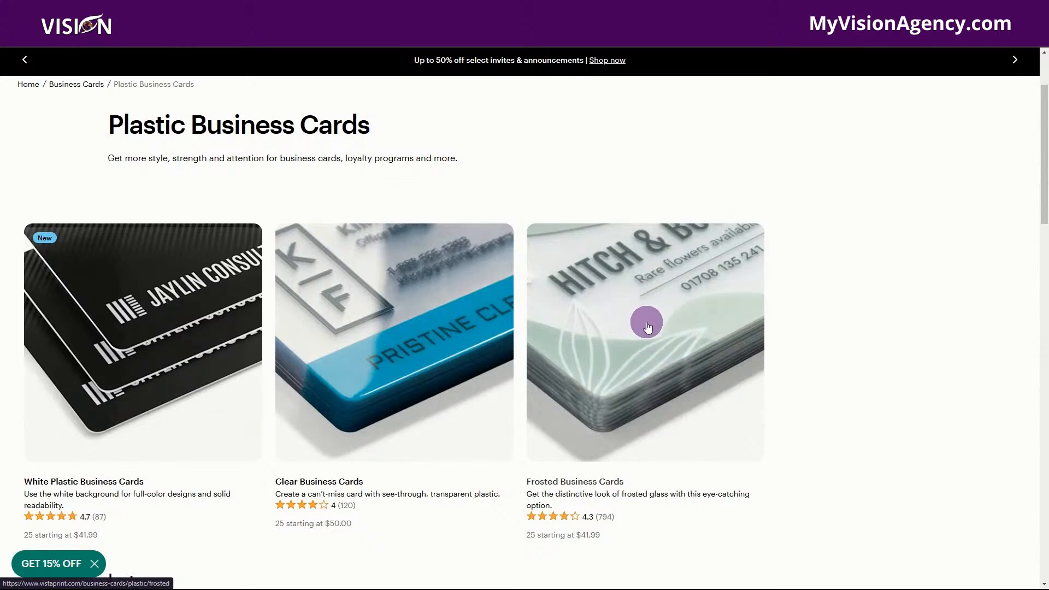
click(159, 324)
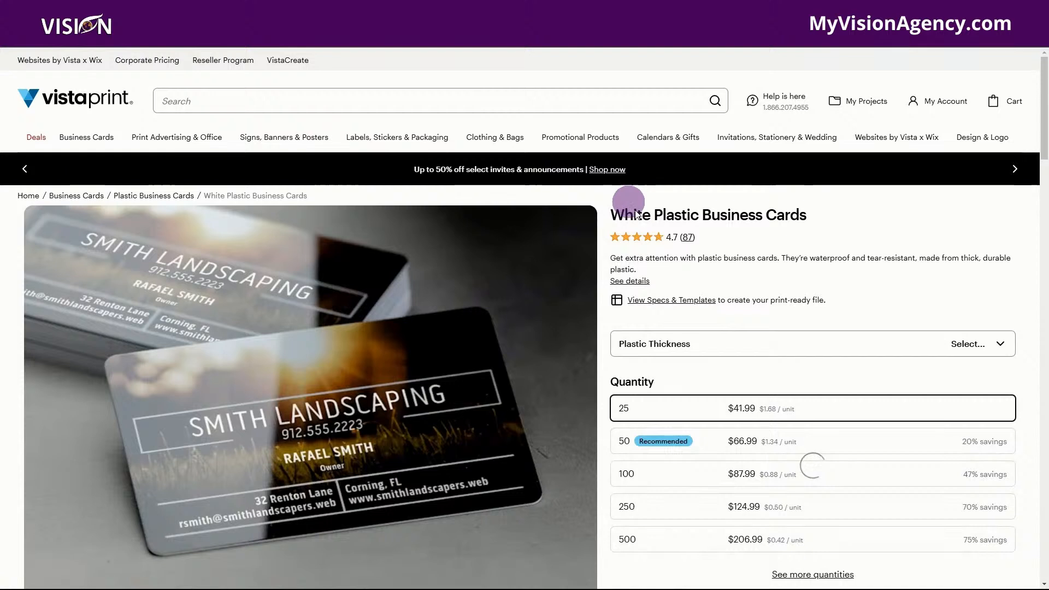
Configure the White Plastic Business Cards with the Rigid – 0.03" plastic thickness and a quantity of 50.
click(983, 348)
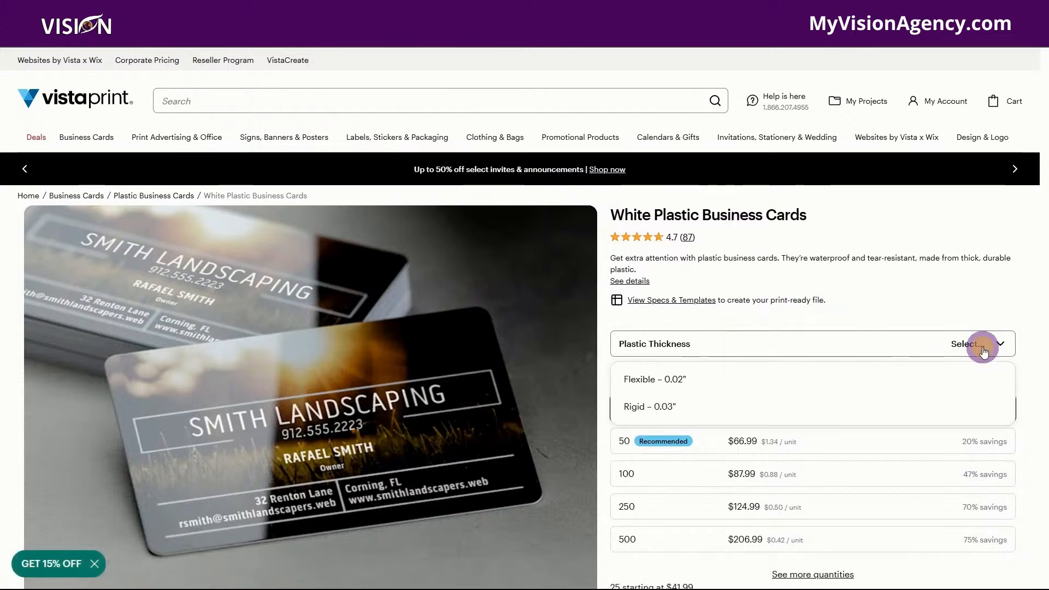
click(665, 410)
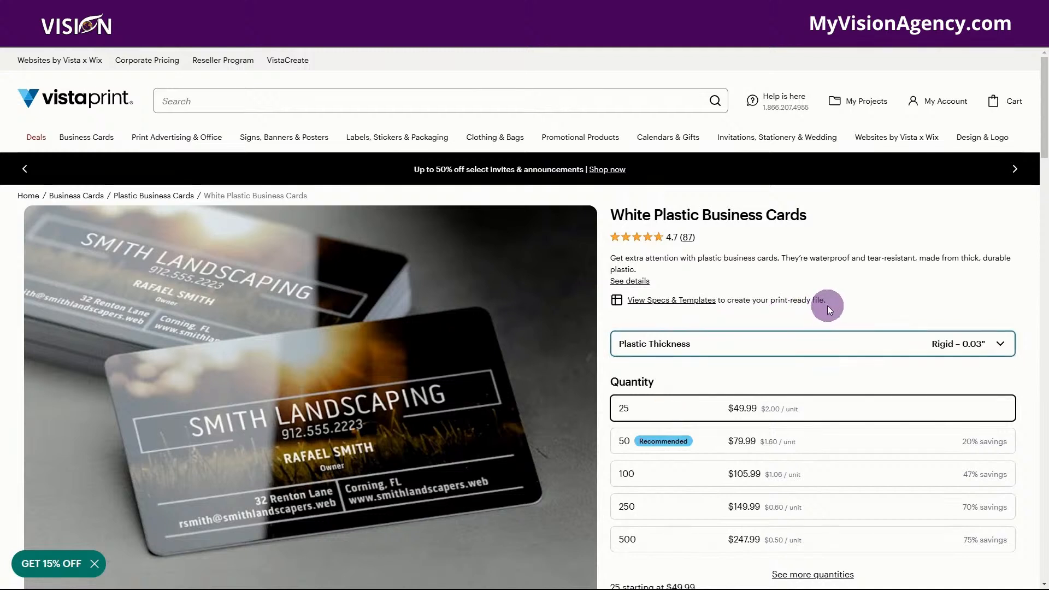
scroll(828, 306, down, 1)
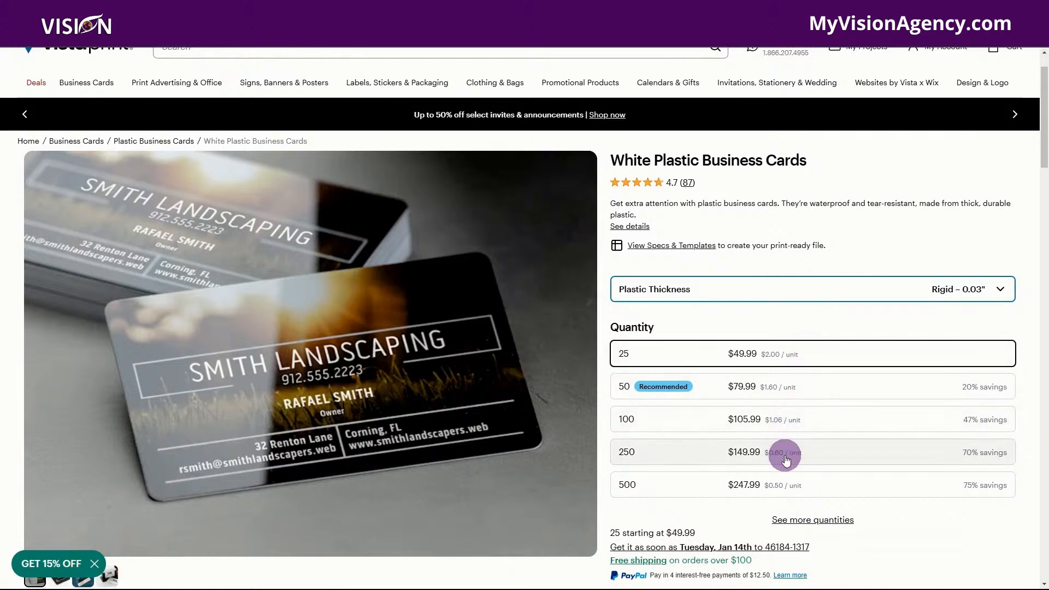
scroll(786, 459, down, 2)
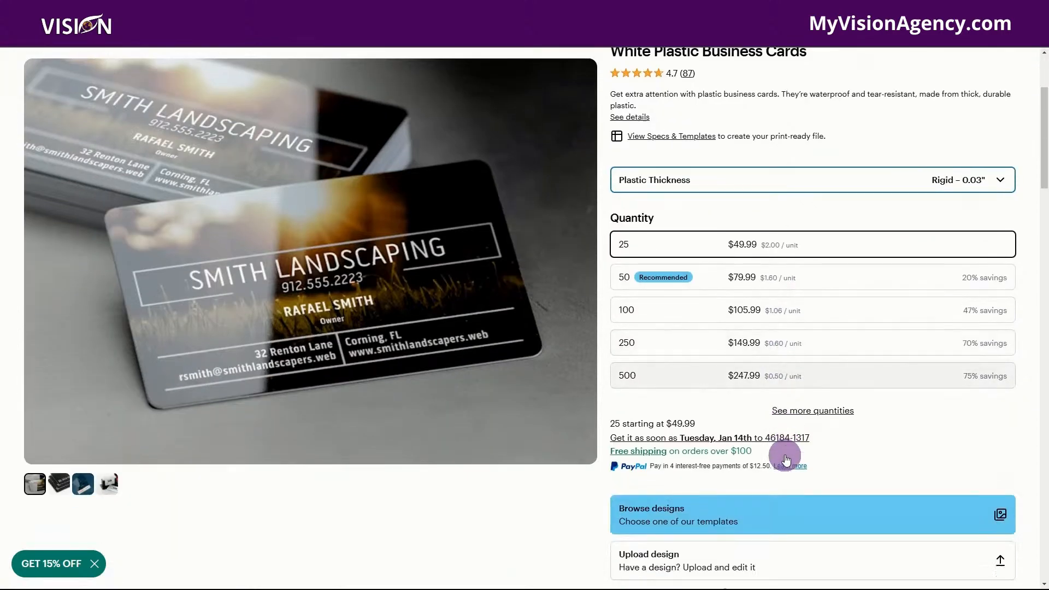
click(791, 278)
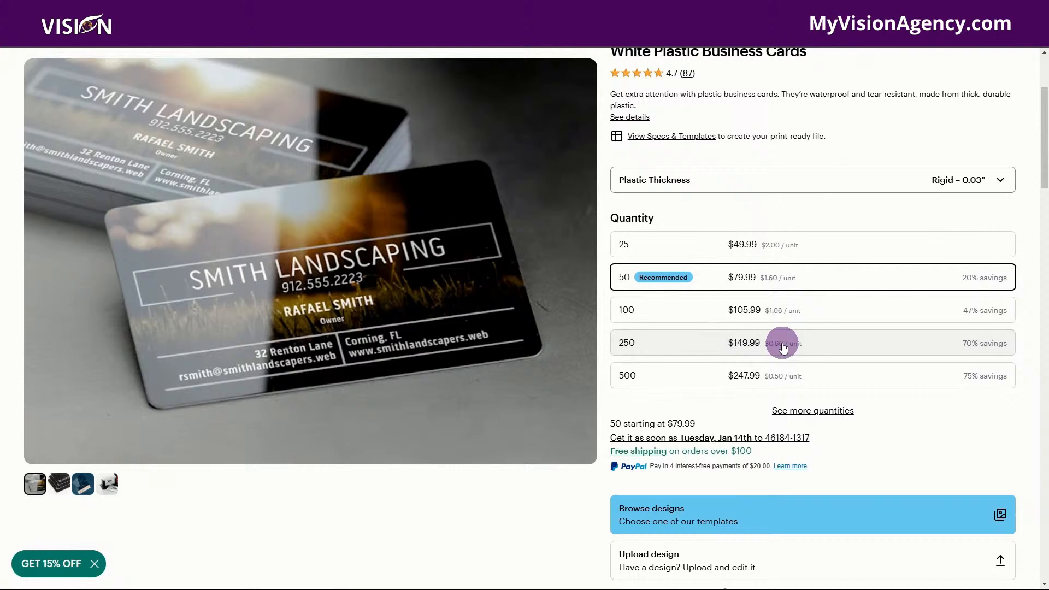
Open the template designs for the white plastic business cards and look through the gallery.
scroll(784, 343, down, 3)
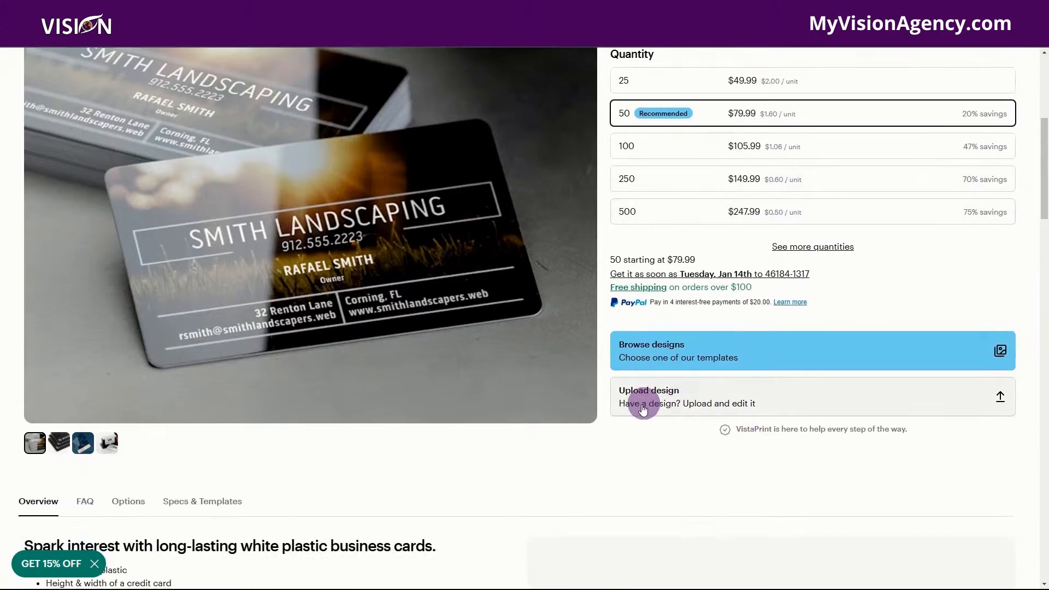
click(669, 355)
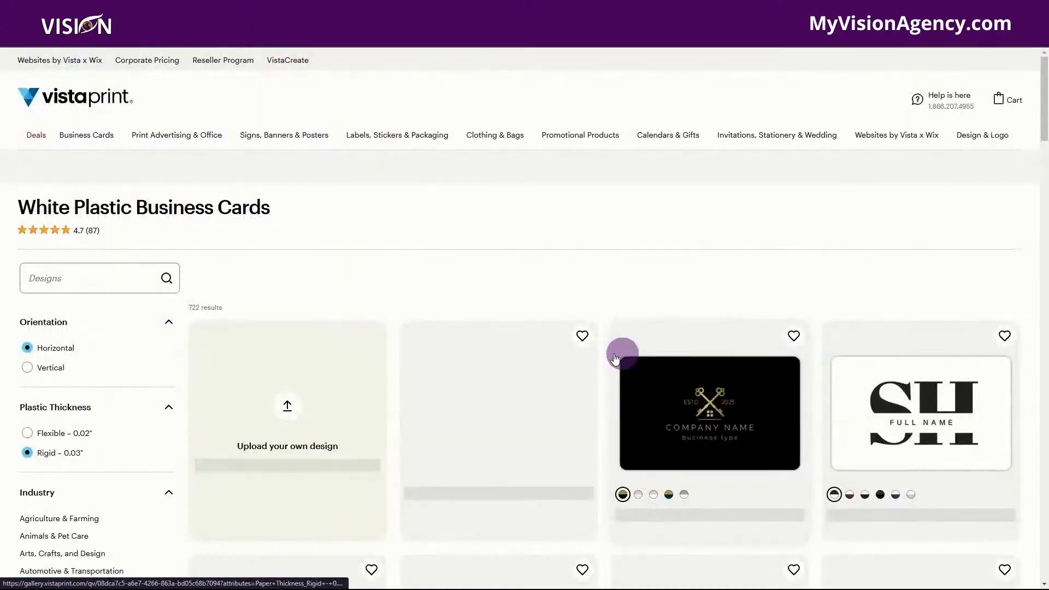
scroll(492, 337, down, 3)
scroll(442, 389, down, 12)
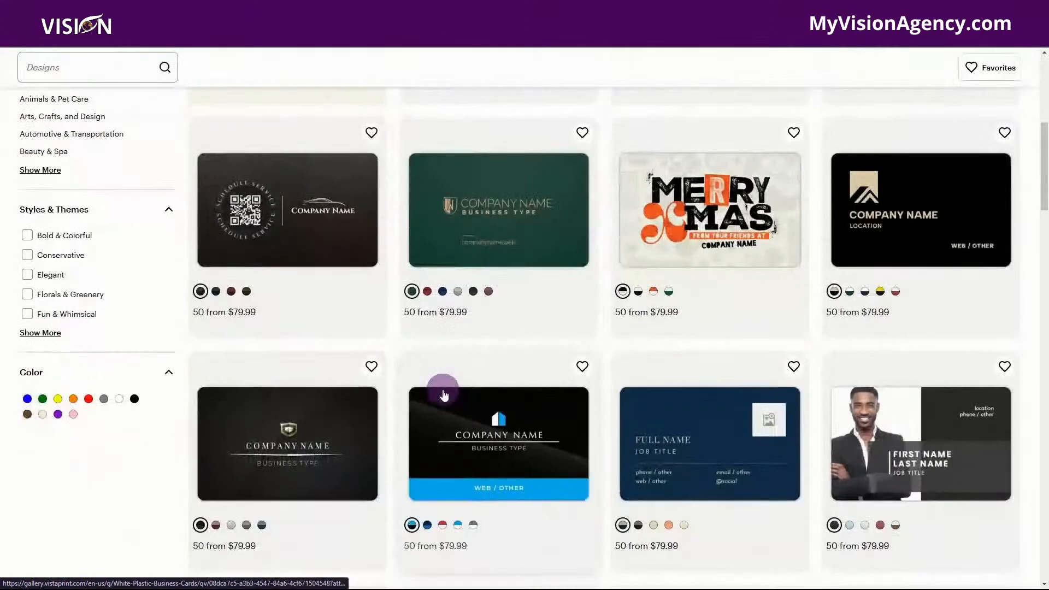
scroll(610, 417, down, 7)
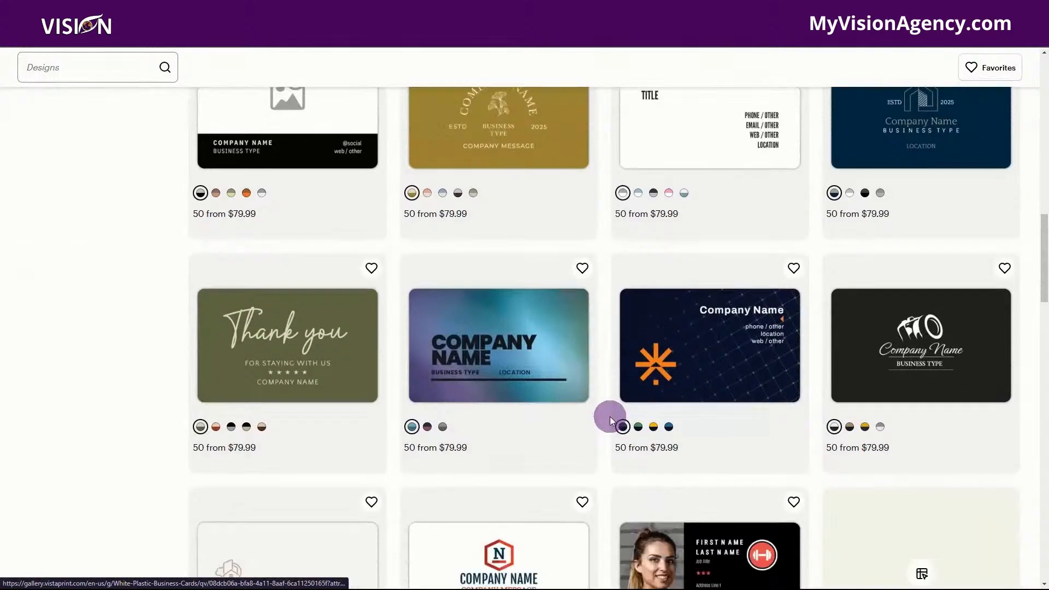
scroll(610, 416, down, 9)
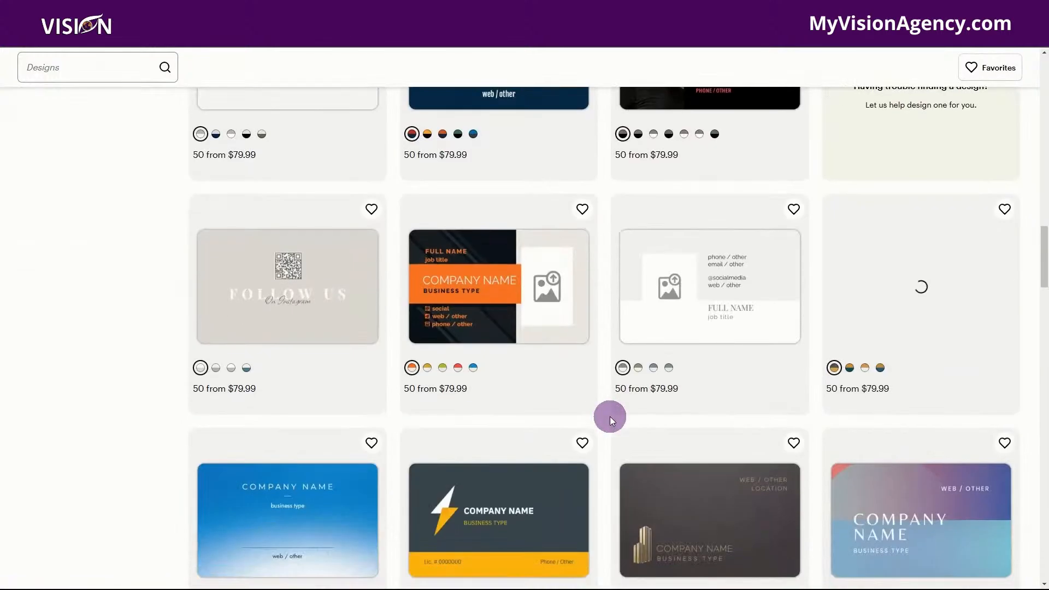
scroll(609, 417, up, 6)
scroll(610, 416, up, 20)
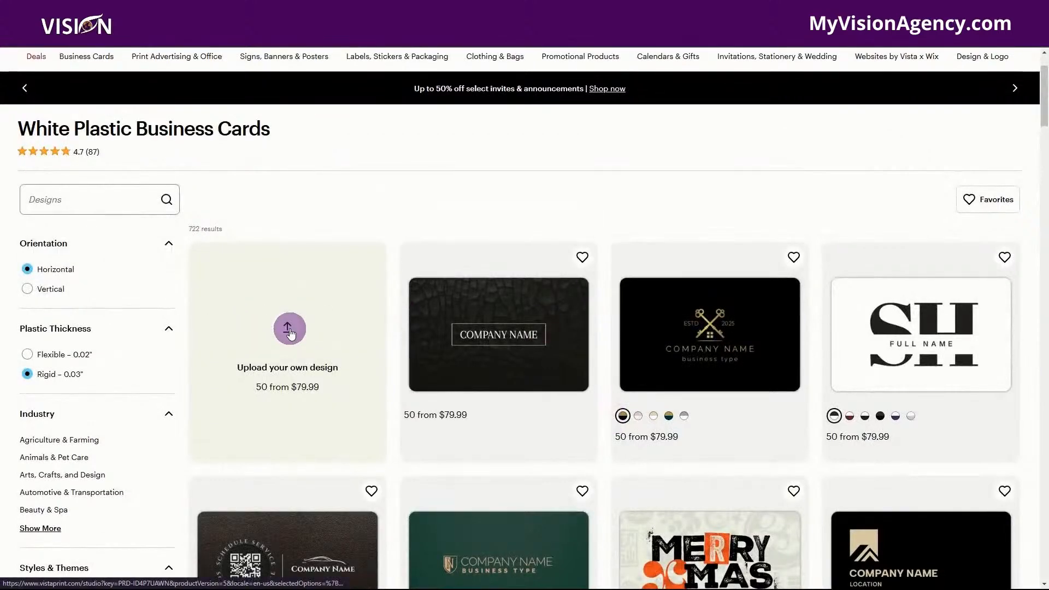
Start a card with the option to upload your own design, view the image upload choices, and close the image selection dialog.
click(290, 329)
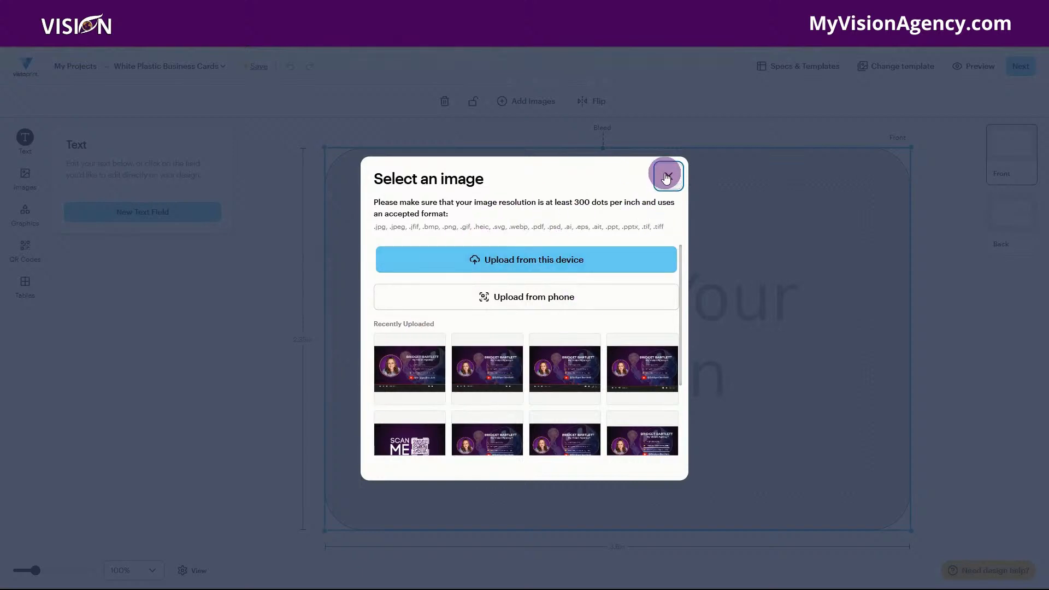
click(474, 267)
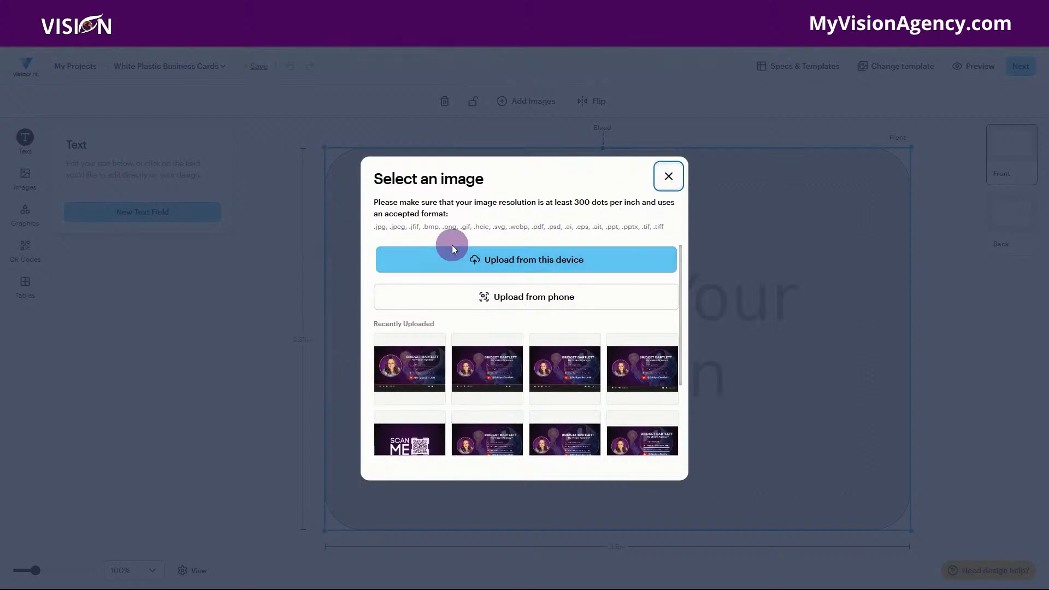
click(669, 176)
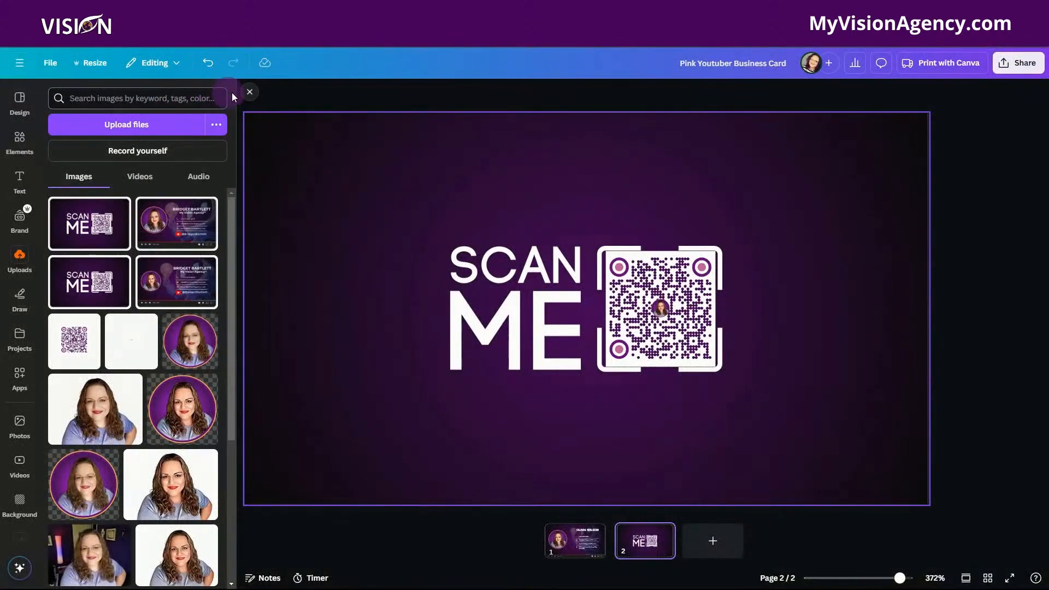
Switch to Canva and choose a custom resize of 3.5 × 2 in for all pages of the business card.
click(83, 62)
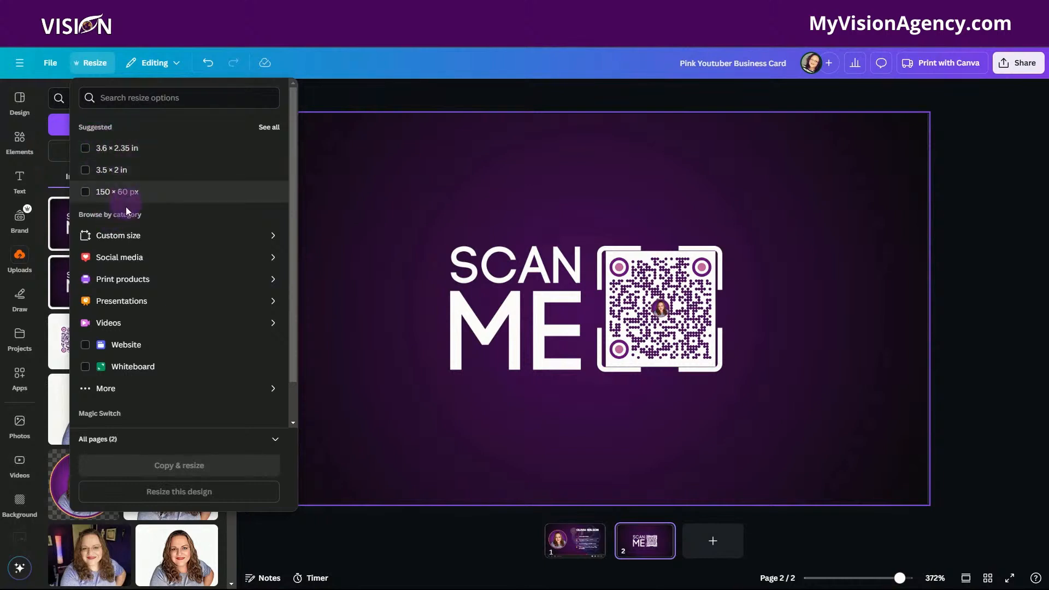
click(127, 237)
click(124, 165)
click(163, 167)
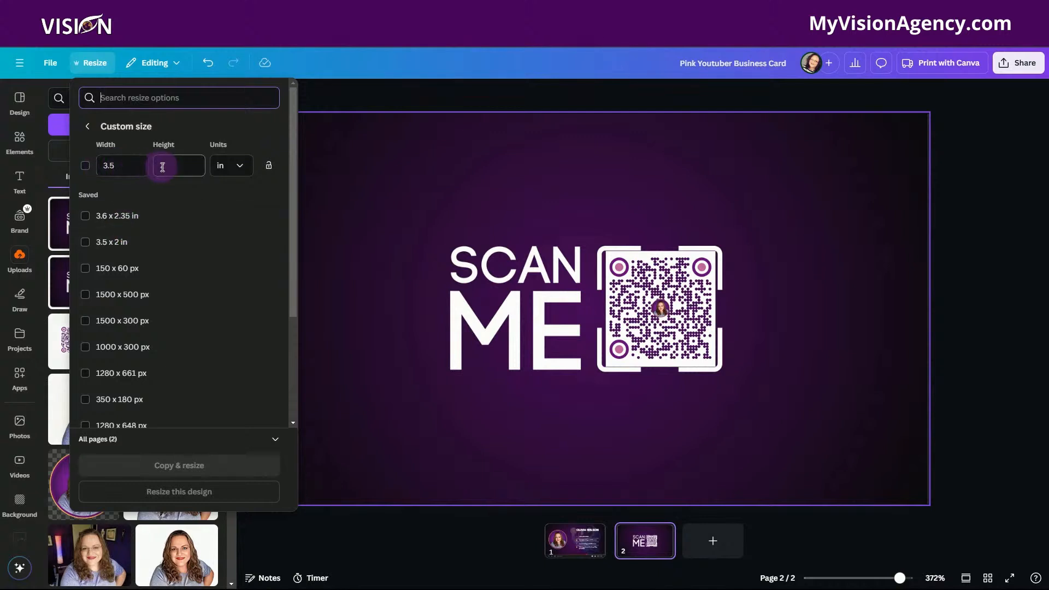
text(2)
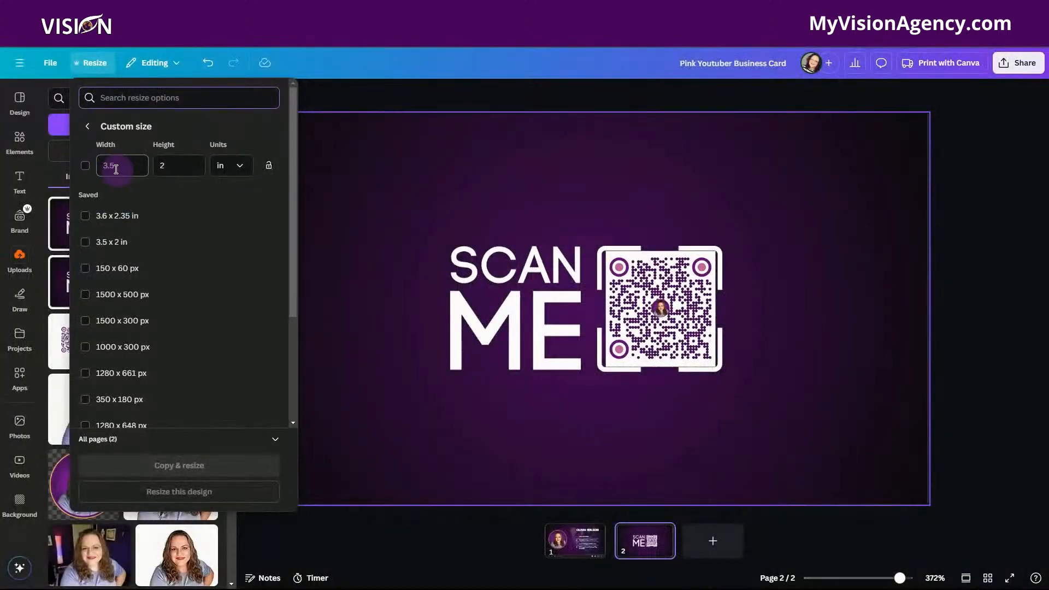
click(86, 165)
Set the custom width to 3.6 in, enter 235 as the height, and deselect the 3.5 × 2 in size.
click(125, 165)
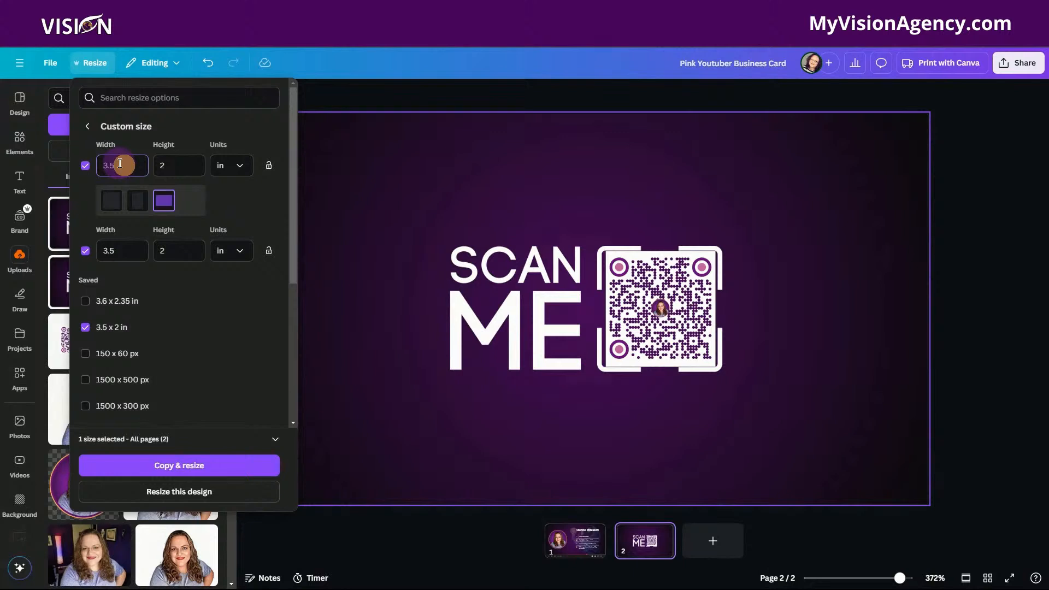
text(3.6)
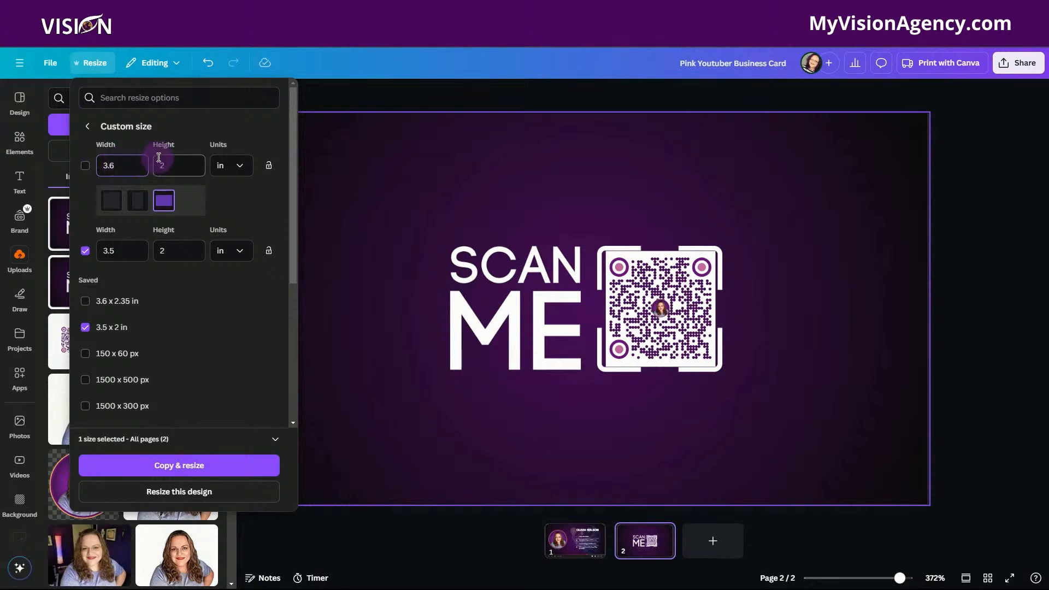
click(174, 170)
text(35)
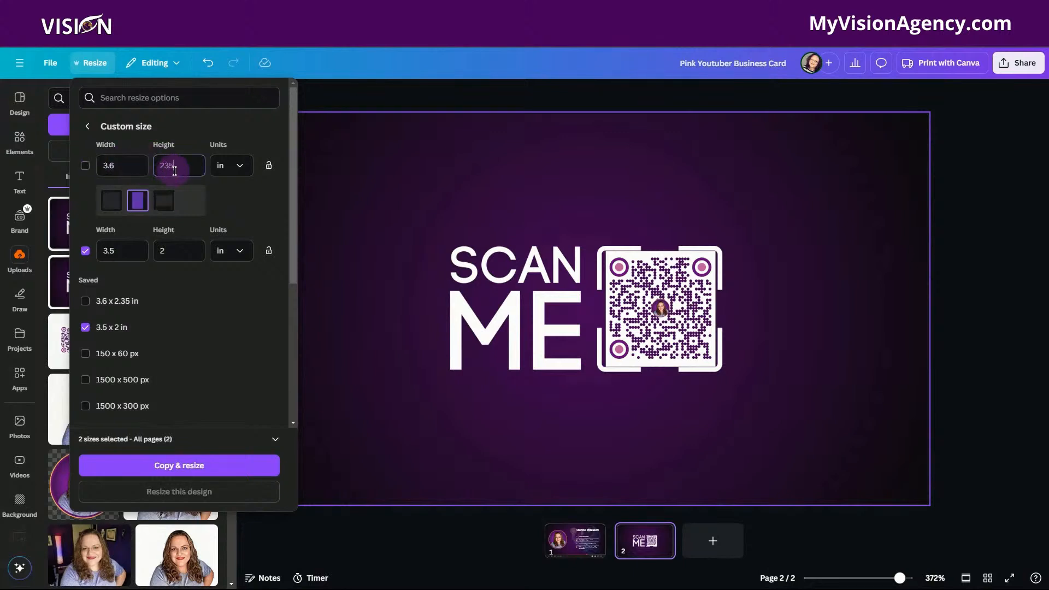
click(85, 166)
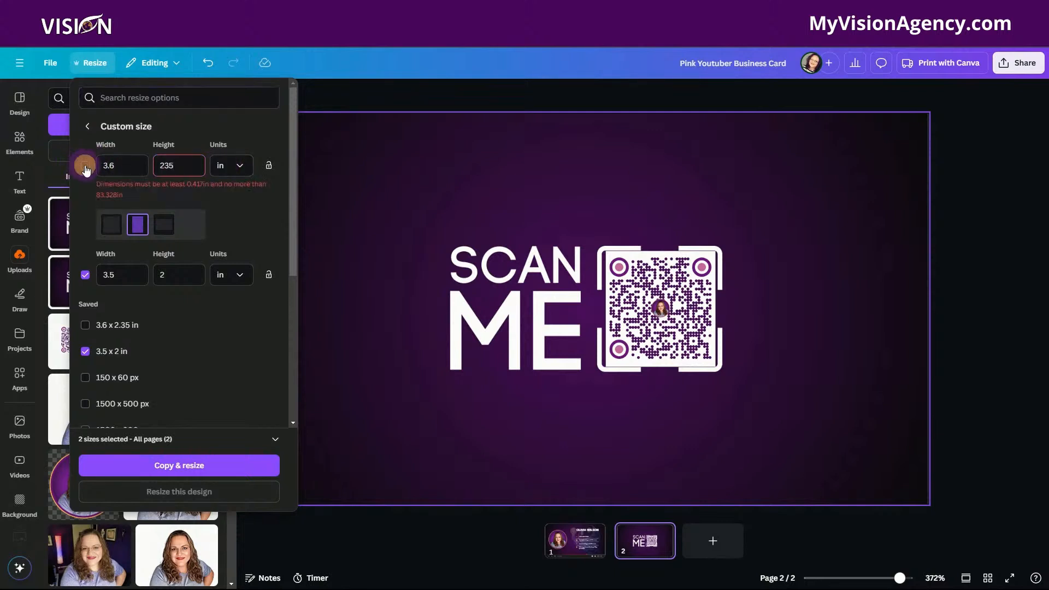
click(84, 275)
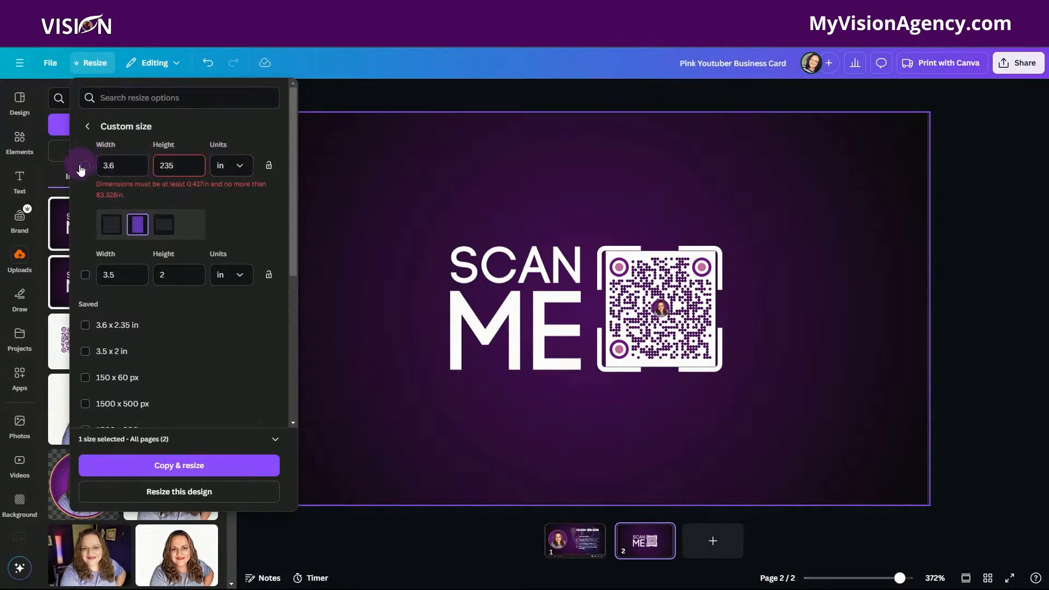
Correct the custom height to 2.35 in and select the 3.6 × 2.35 in size for all pages.
click(83, 166)
click(176, 380)
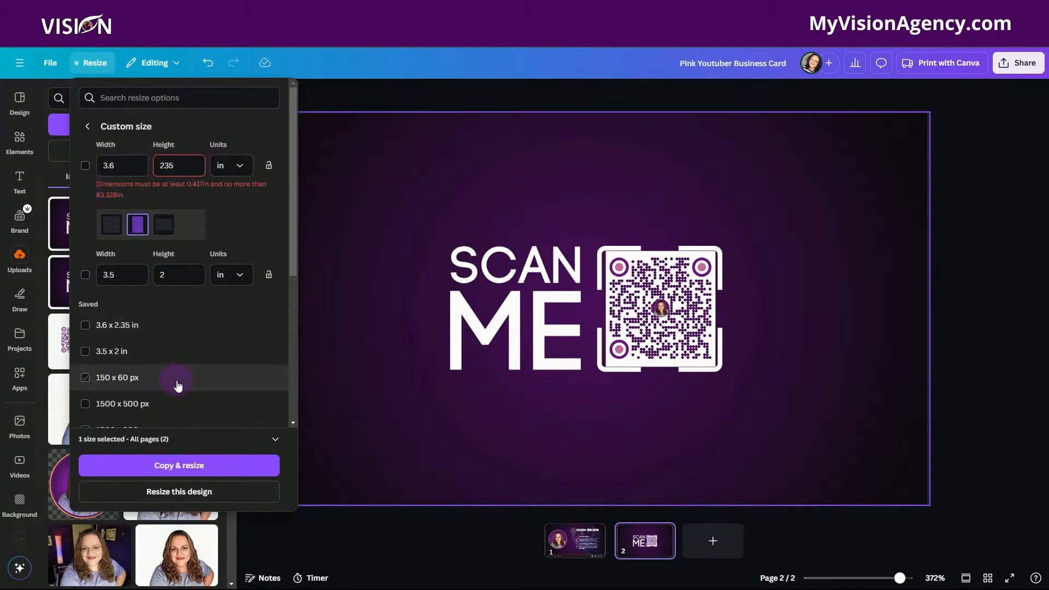
scroll(173, 404, down, 2)
scroll(93, 229, up, 2)
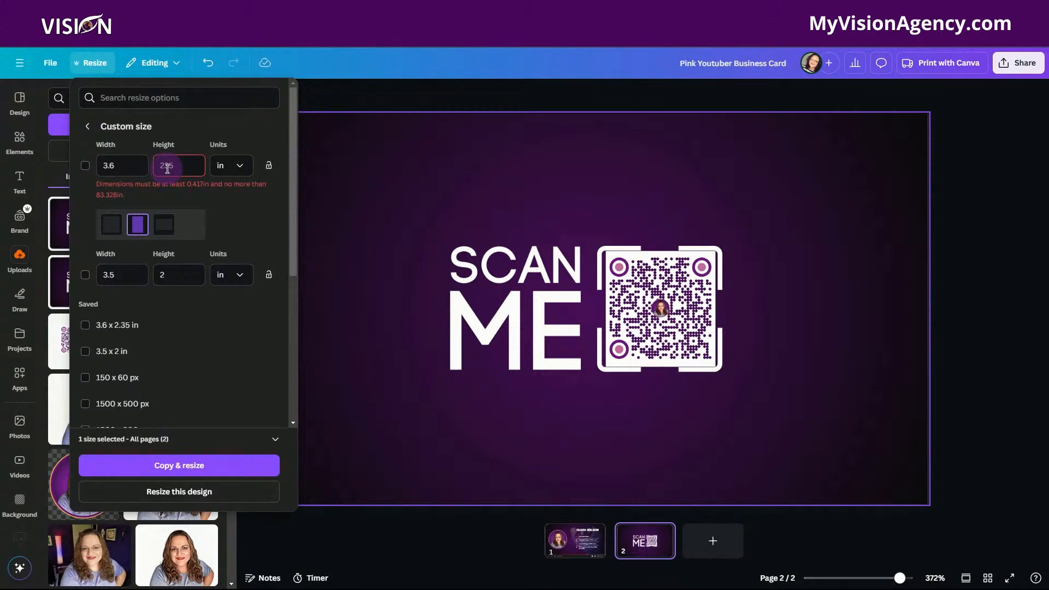
text(.)
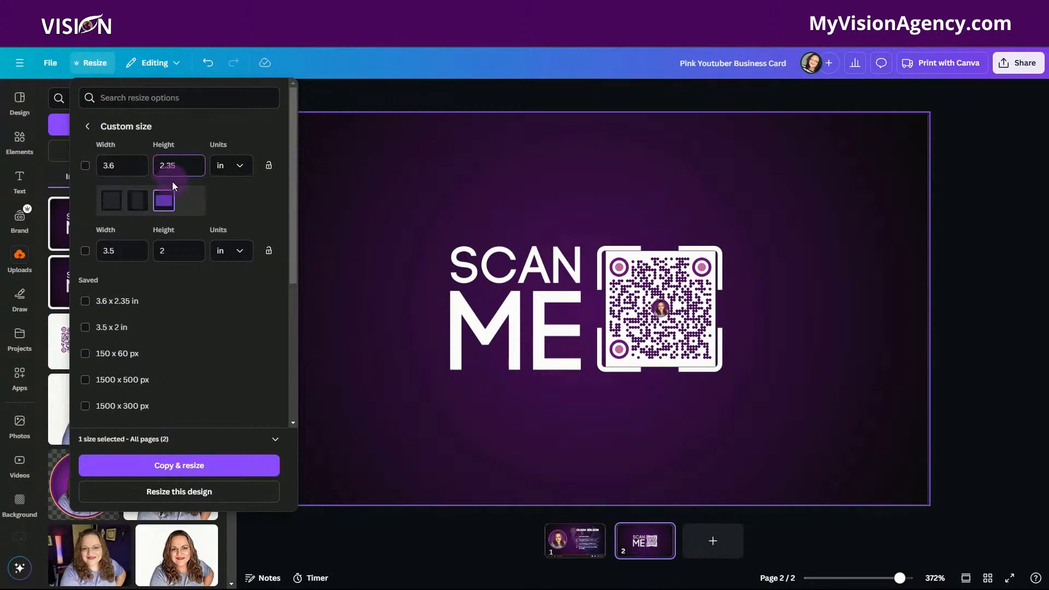
click(87, 165)
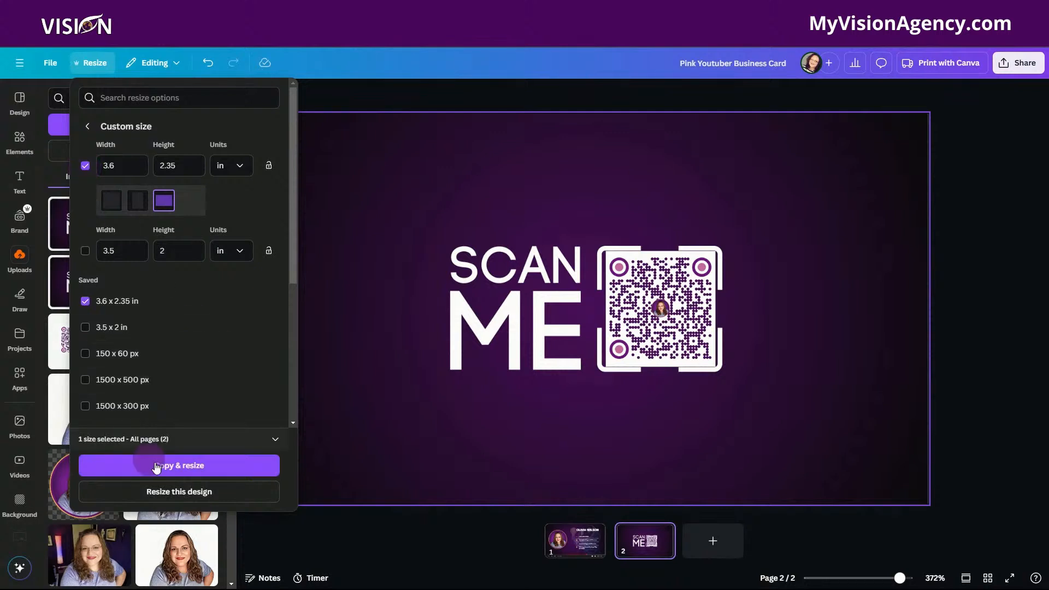
Apply the 3.6 × 2.35 in size to the existing design rather than a copy, and check page 1's layout.
click(180, 491)
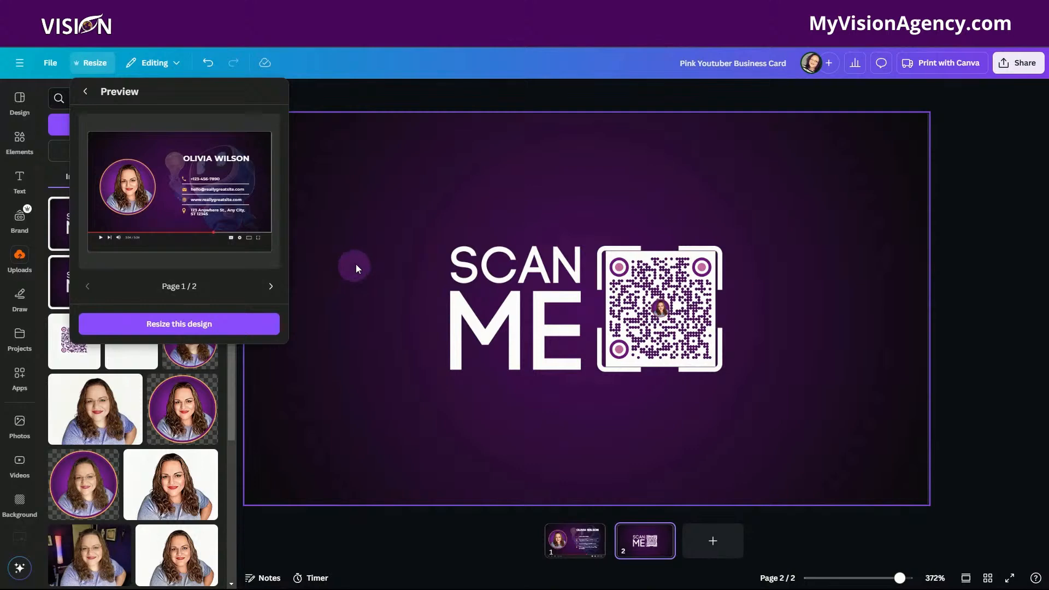
click(214, 324)
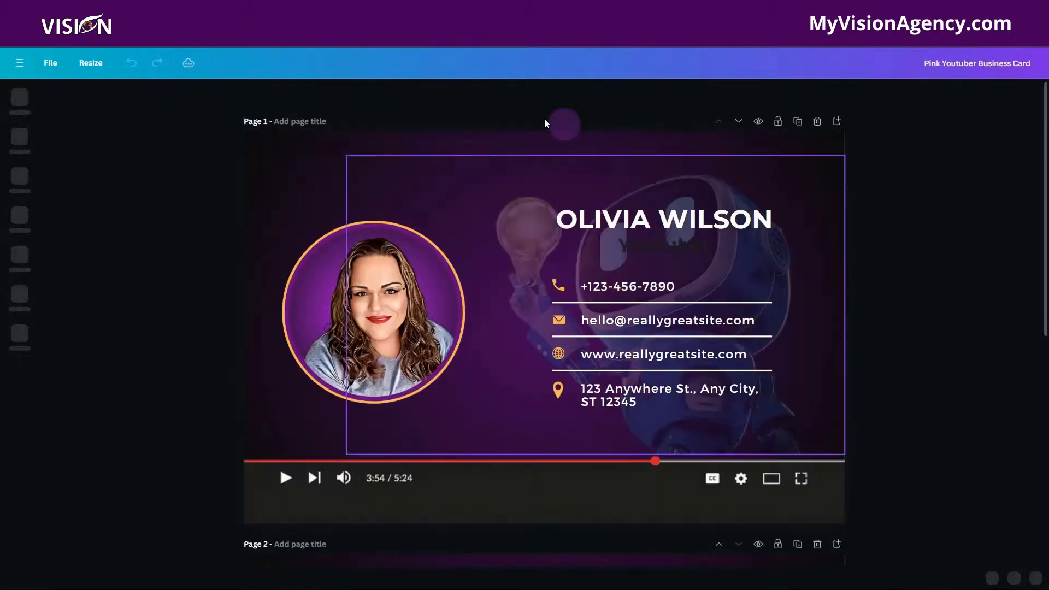
click(458, 452)
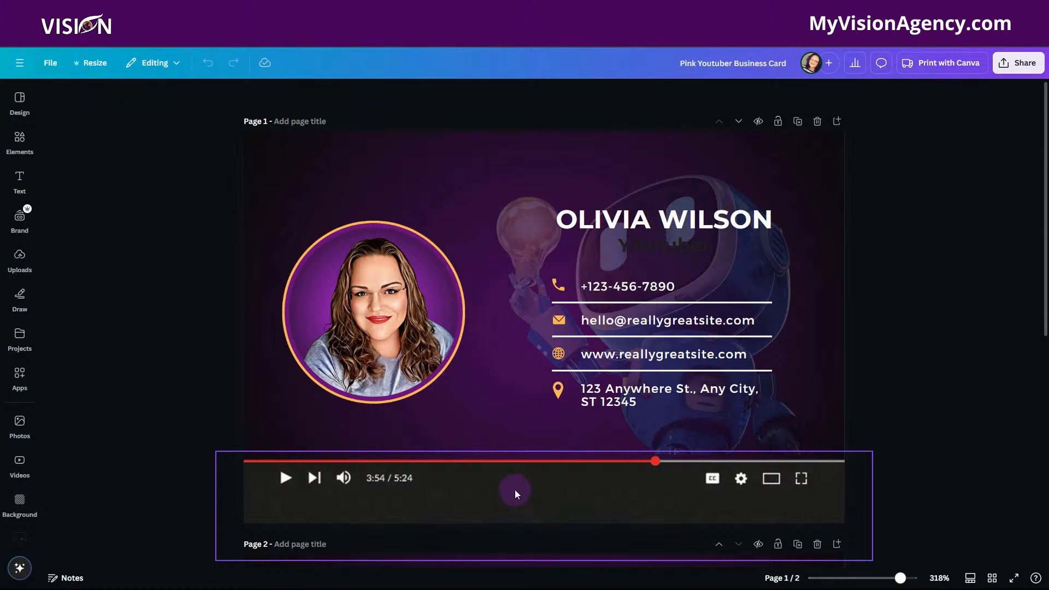
click(323, 163)
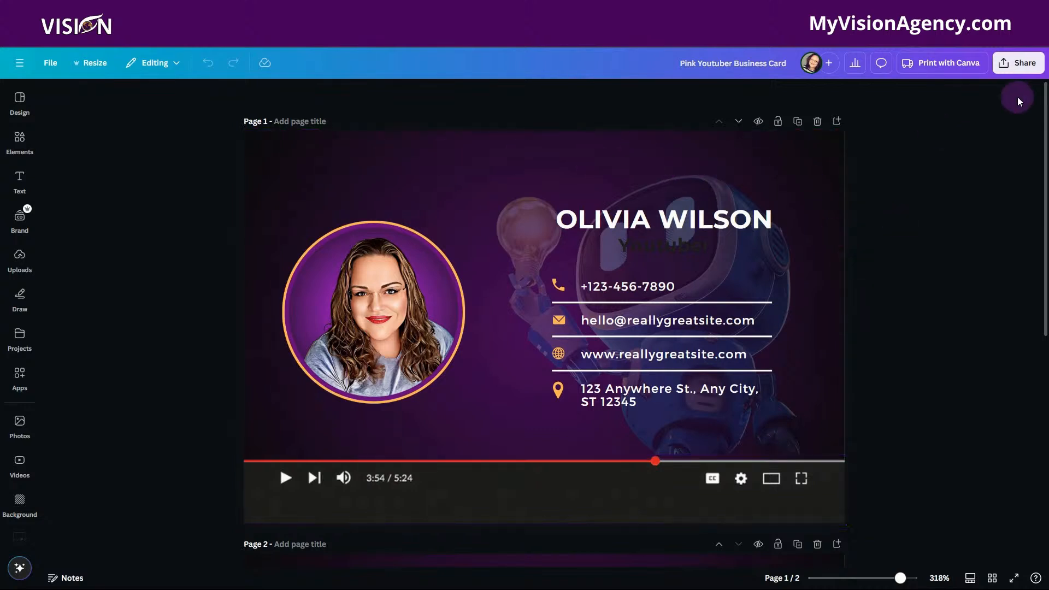
Download all pages as PNG and save the zipped file to the Desktop as Pink Youtuber Business Card.
click(1017, 63)
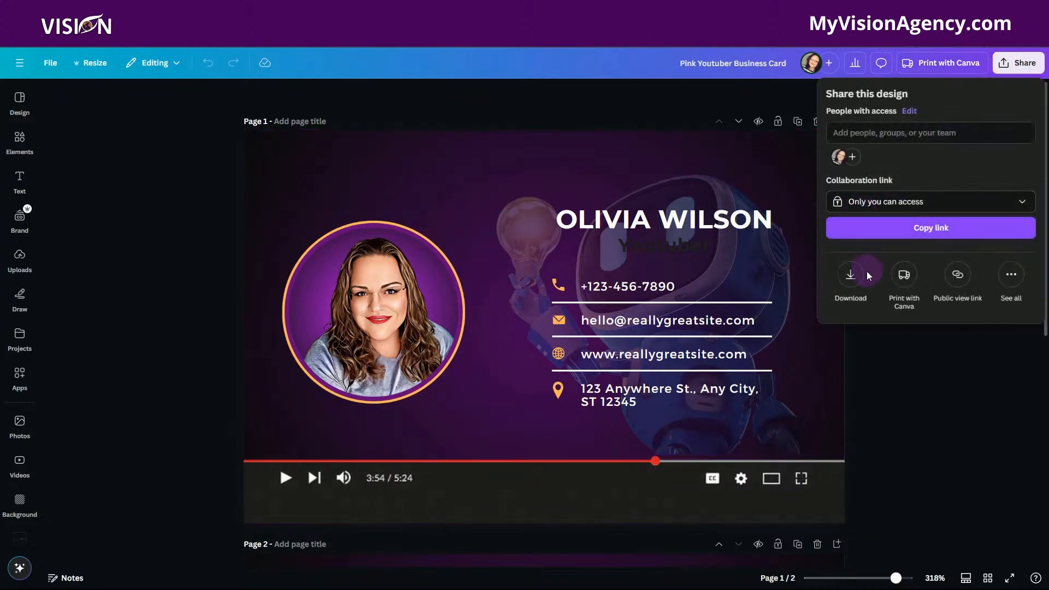
click(851, 277)
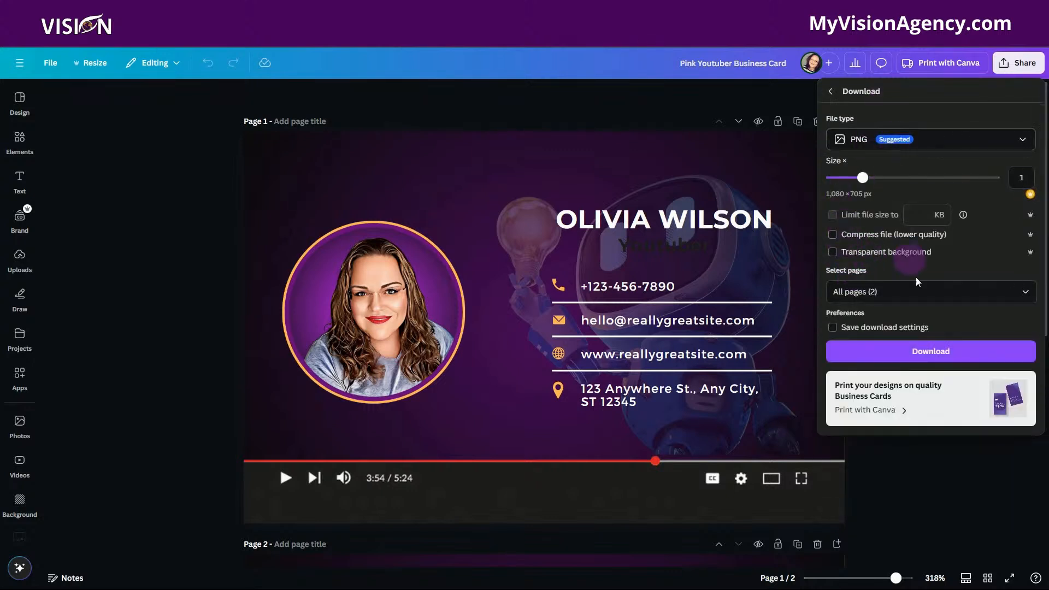
click(931, 350)
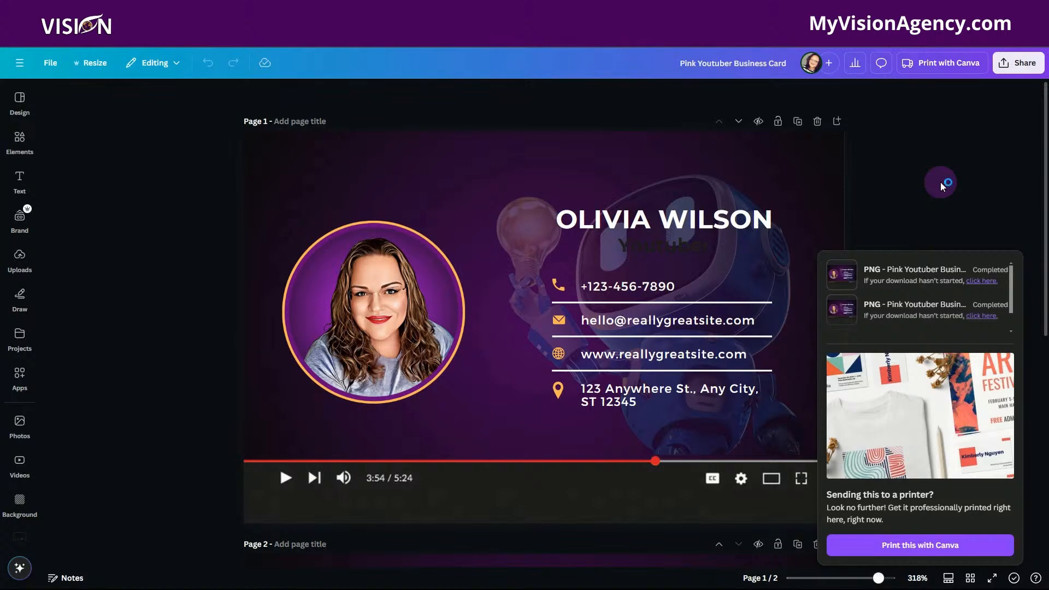
click(45, 146)
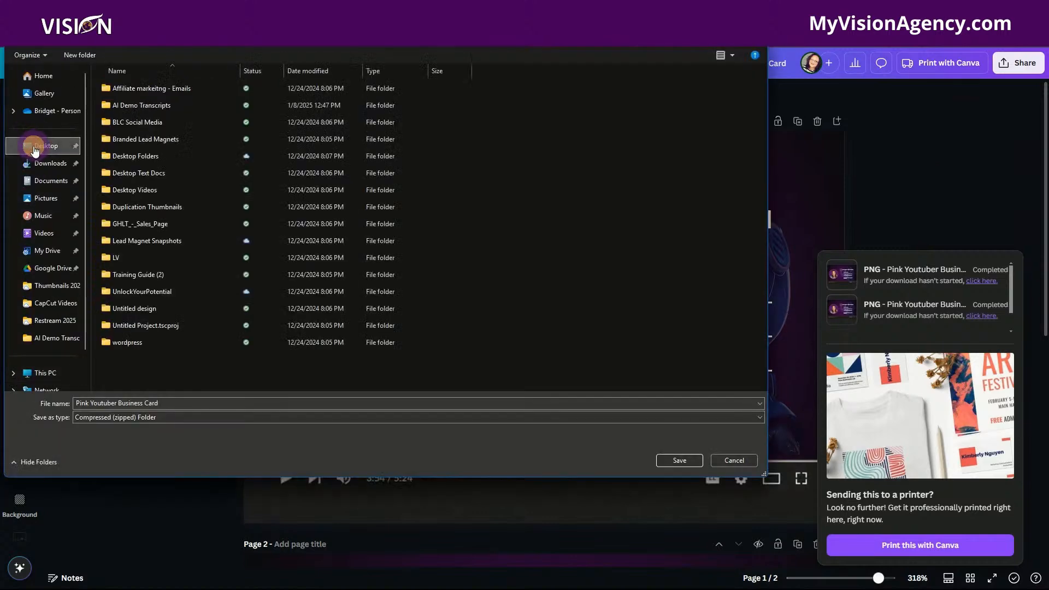
click(666, 461)
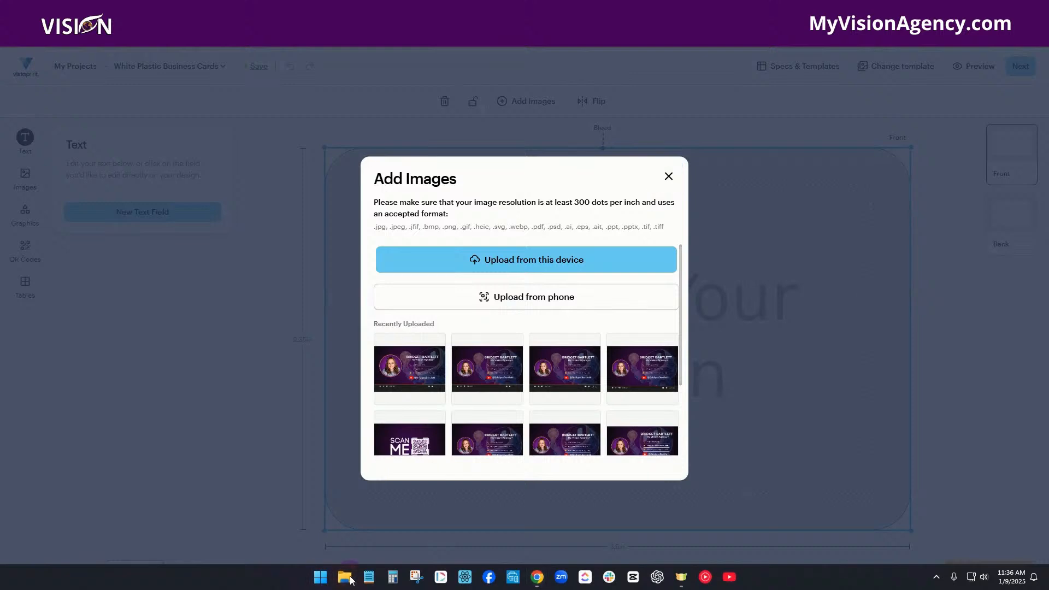
Upload images 1 and 2 together from the exported card folder on the Desktop to the Vistaprint front design.
click(350, 576)
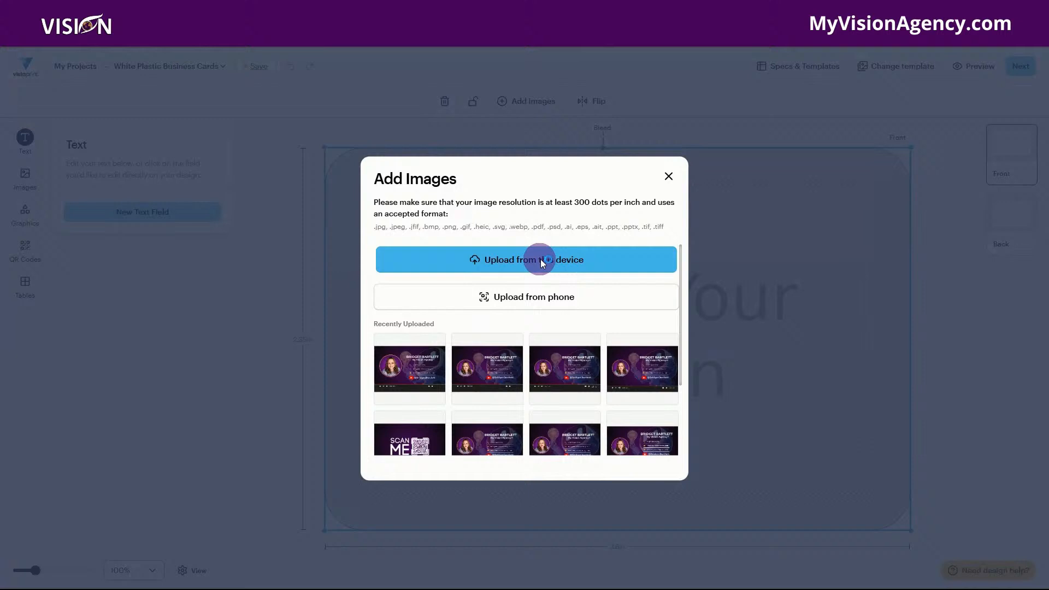
click(542, 260)
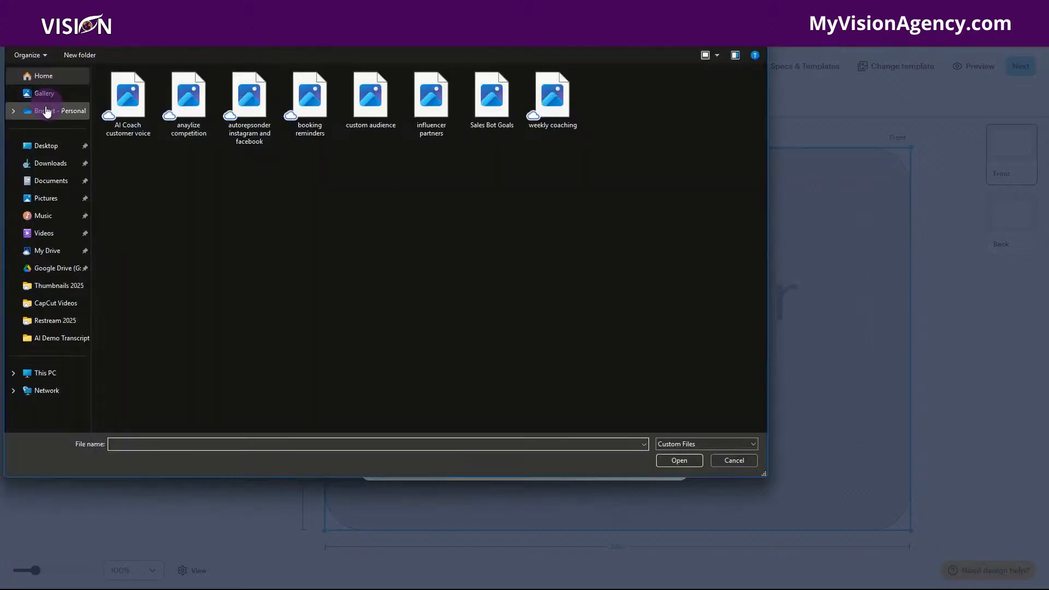
click(46, 145)
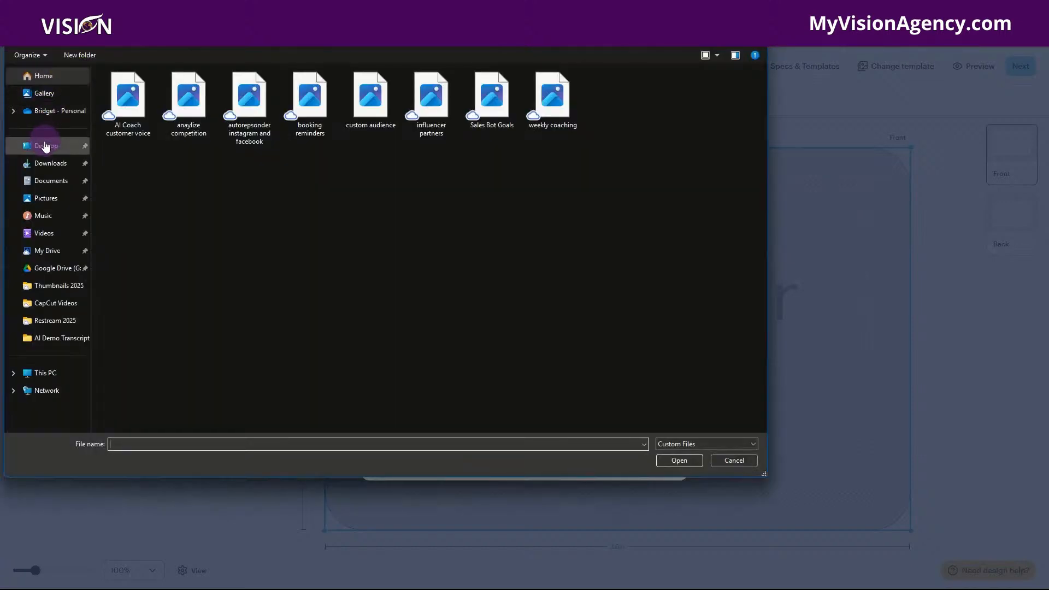
double_click(239, 270)
click(136, 98)
ctrl+click(175, 101)
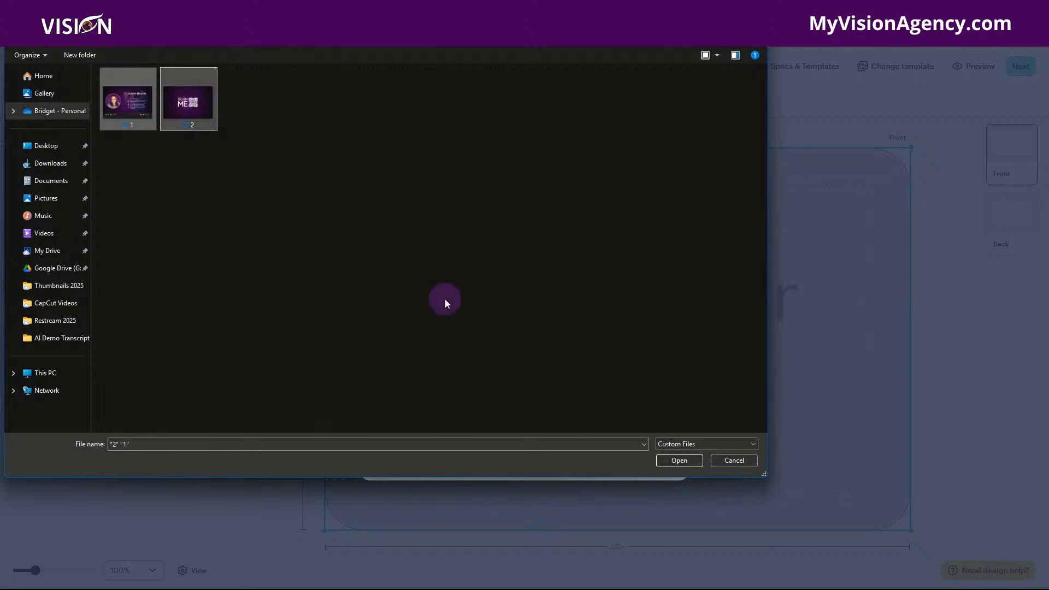
click(675, 460)
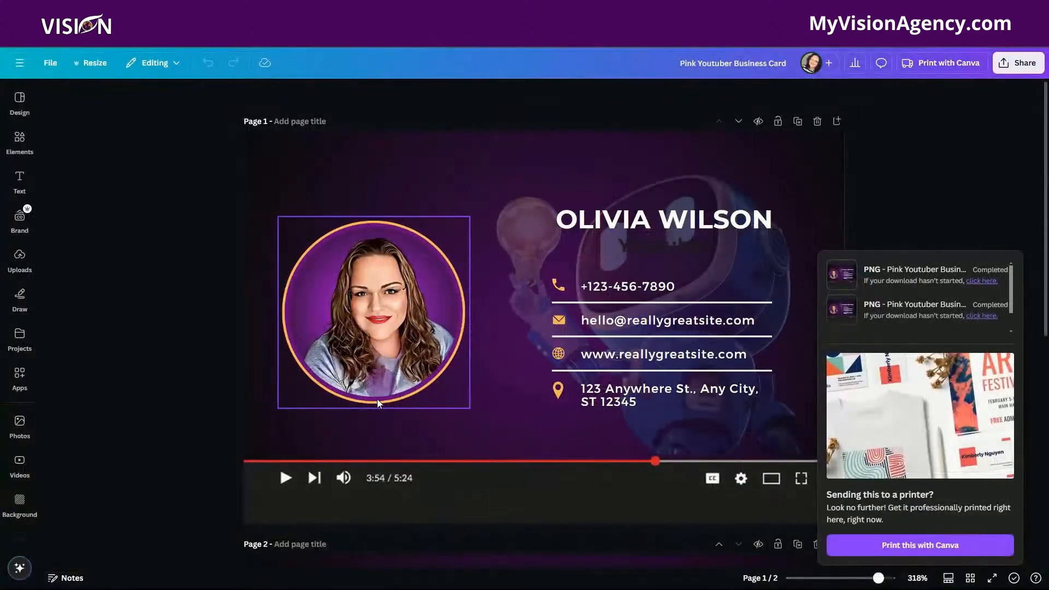
In Canva, move page 1's video player bar slightly up and shrink it from both lower corners, clear of the card's edges.
drag(495, 483, 494, 471)
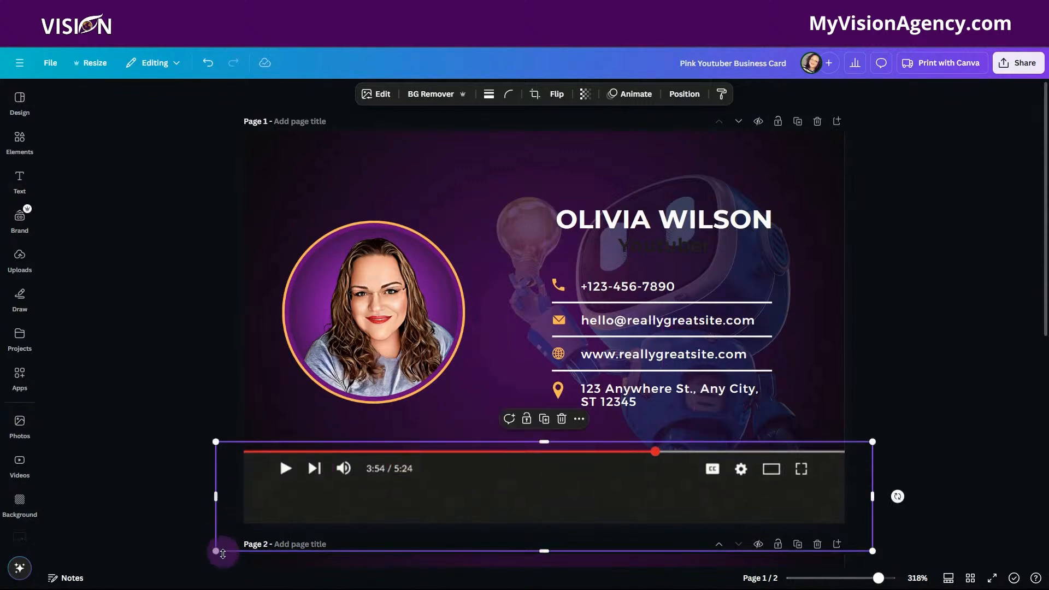
drag(217, 553, 230, 551)
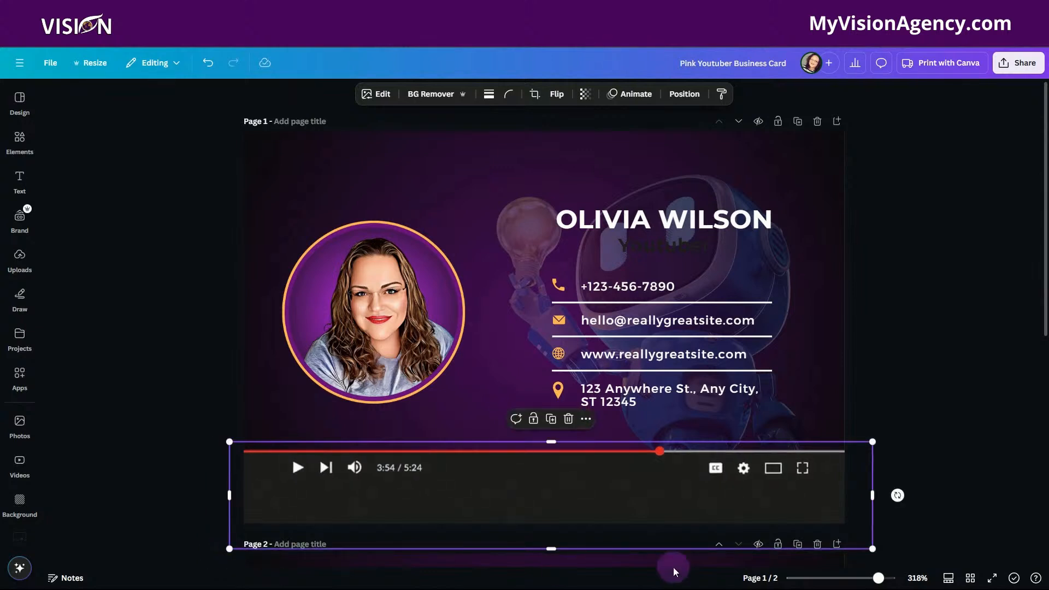
drag(872, 549, 861, 541)
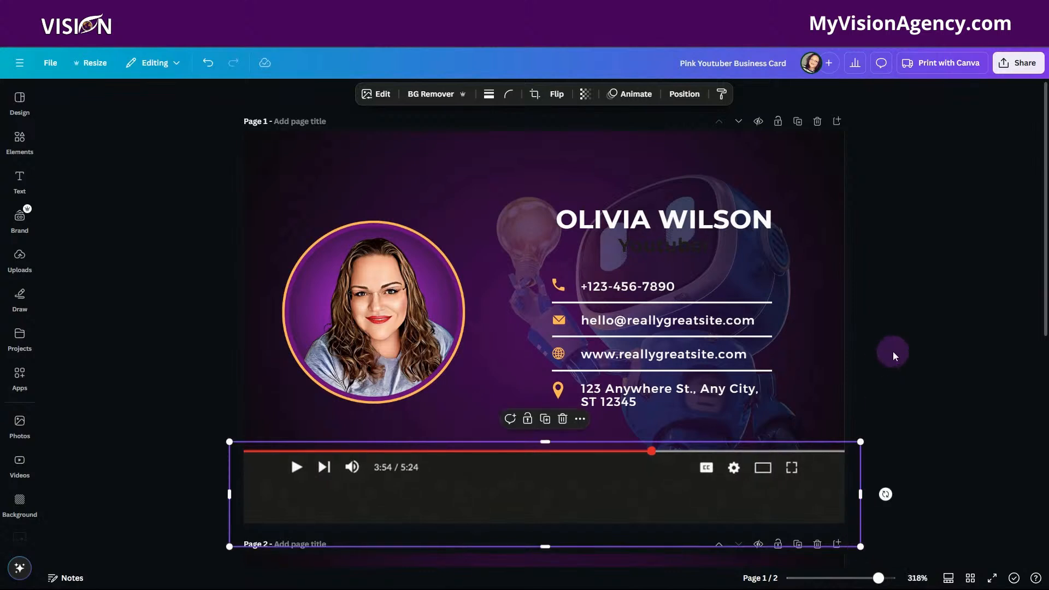
Move the circular portrait on page 1 slightly up and inward from the card's edge, and open the sharing options.
click(371, 306)
drag(371, 307, 395, 297)
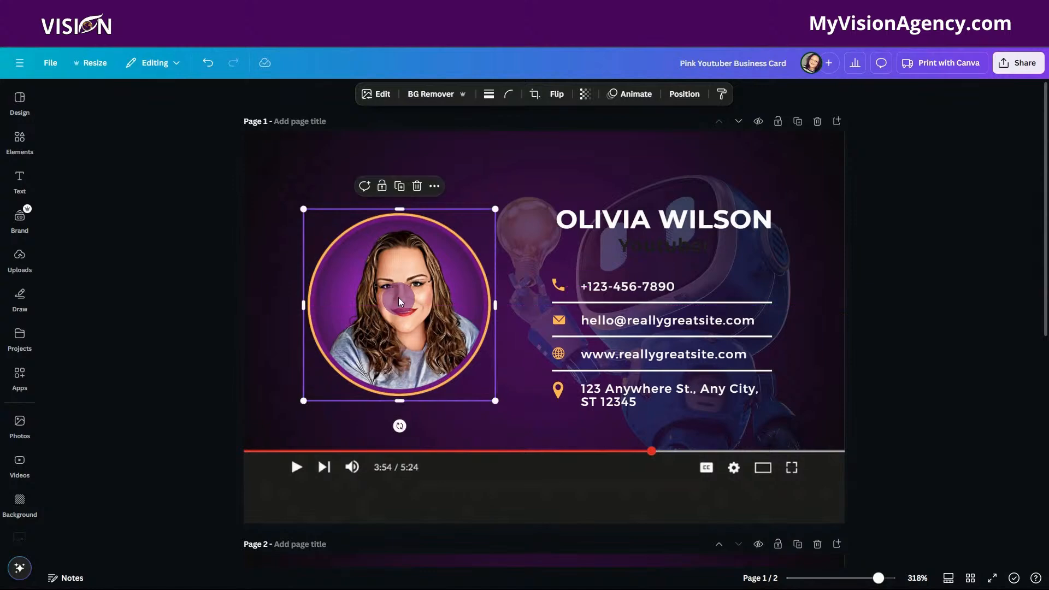
click(1014, 63)
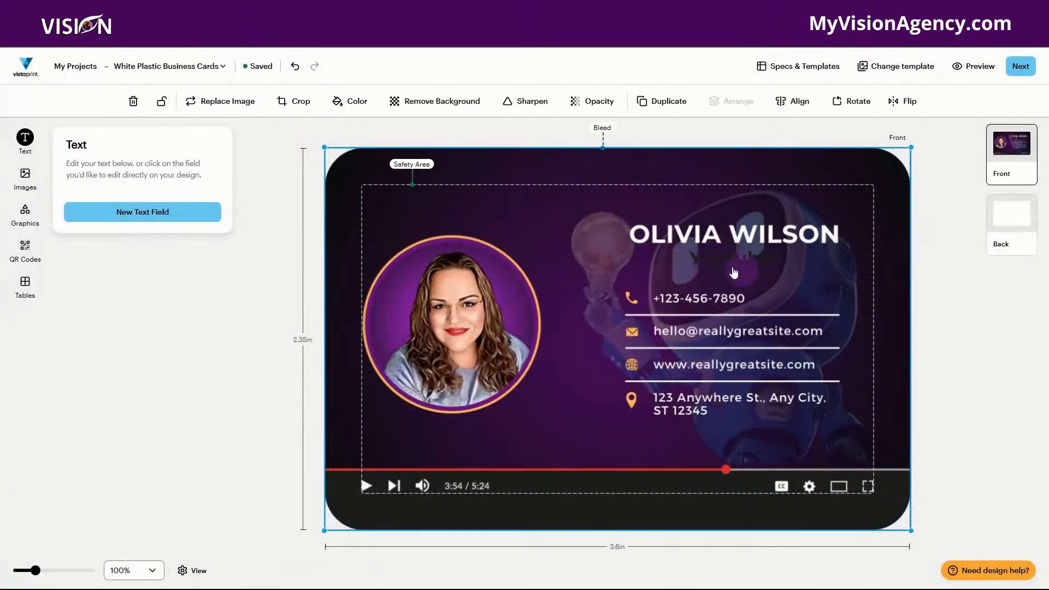
Add a back side to the plastic card in Vistaprint and fill it with the uploaded SCAN ME QR code image.
click(1021, 225)
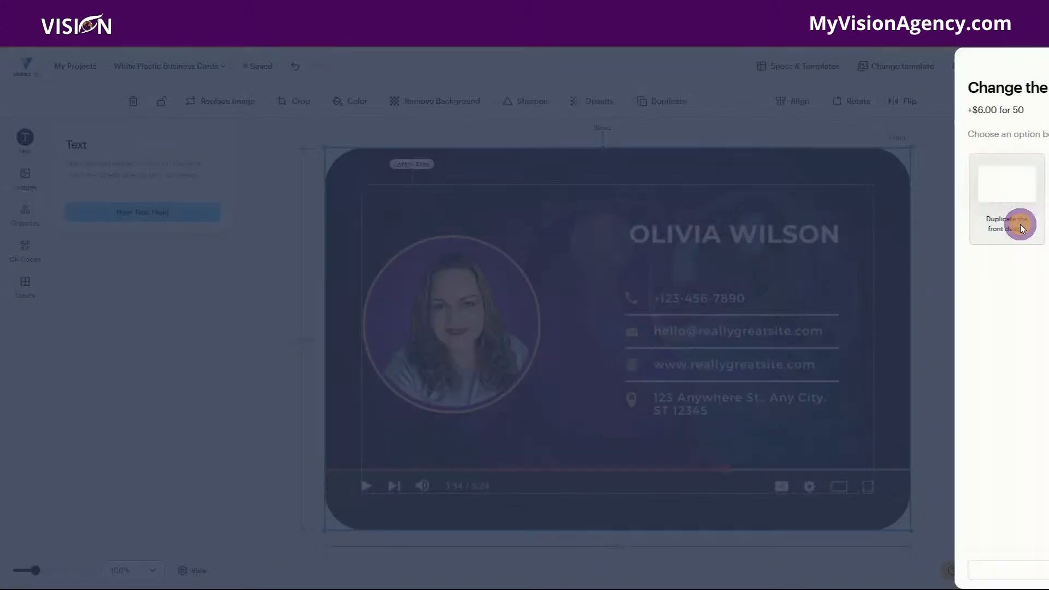
click(913, 188)
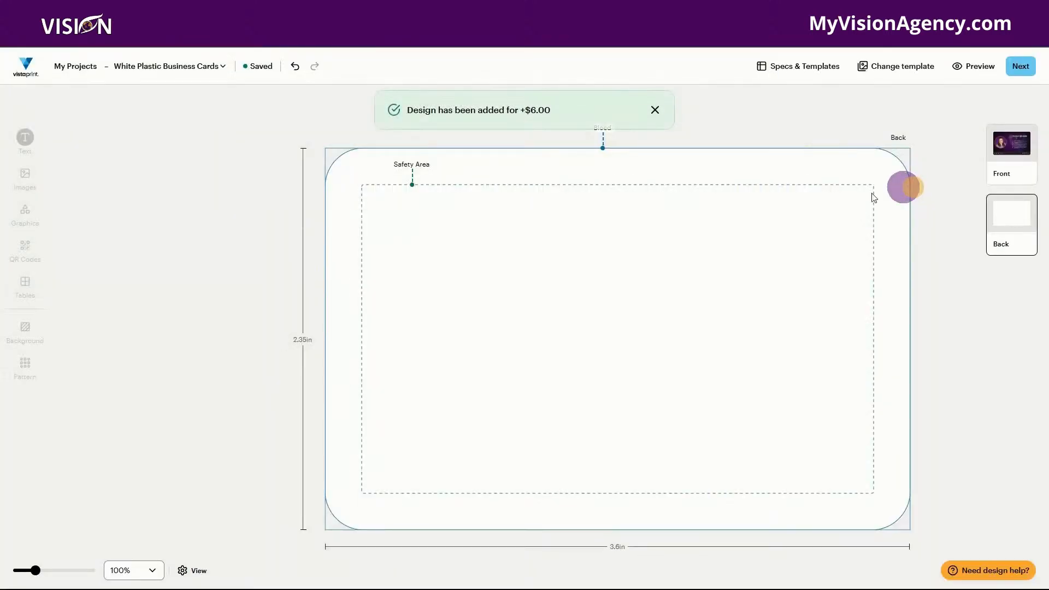
click(536, 275)
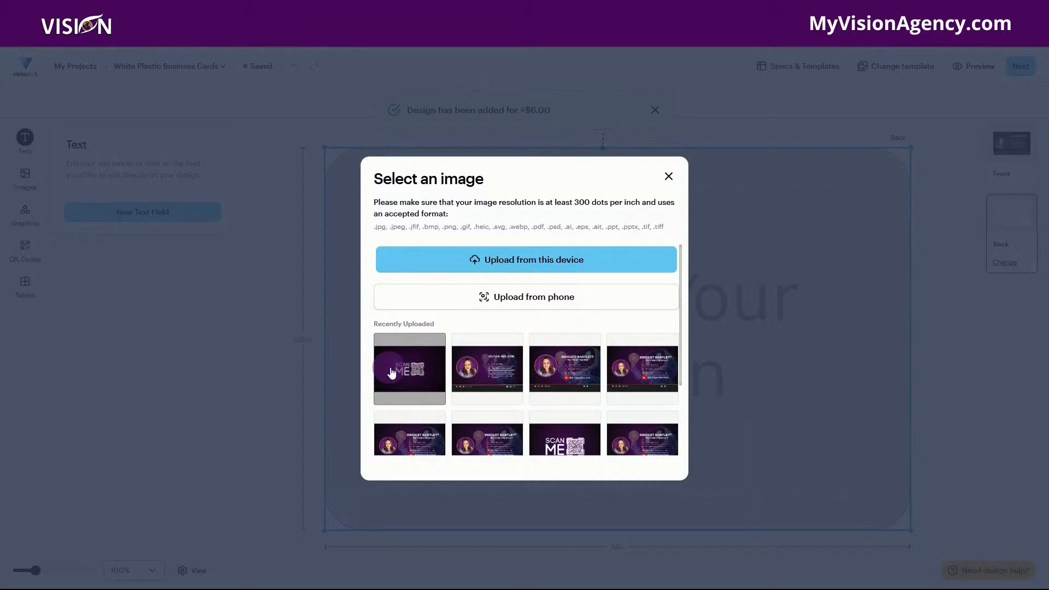
click(412, 368)
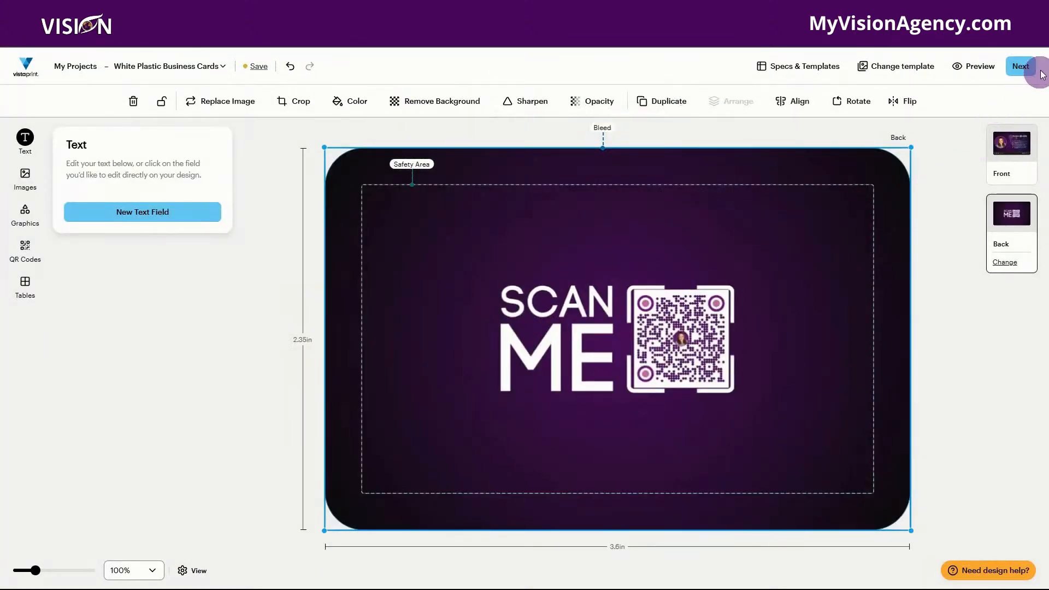
Proceed to the design review, check side 2, approve the design, and continue to the final steps.
click(1012, 70)
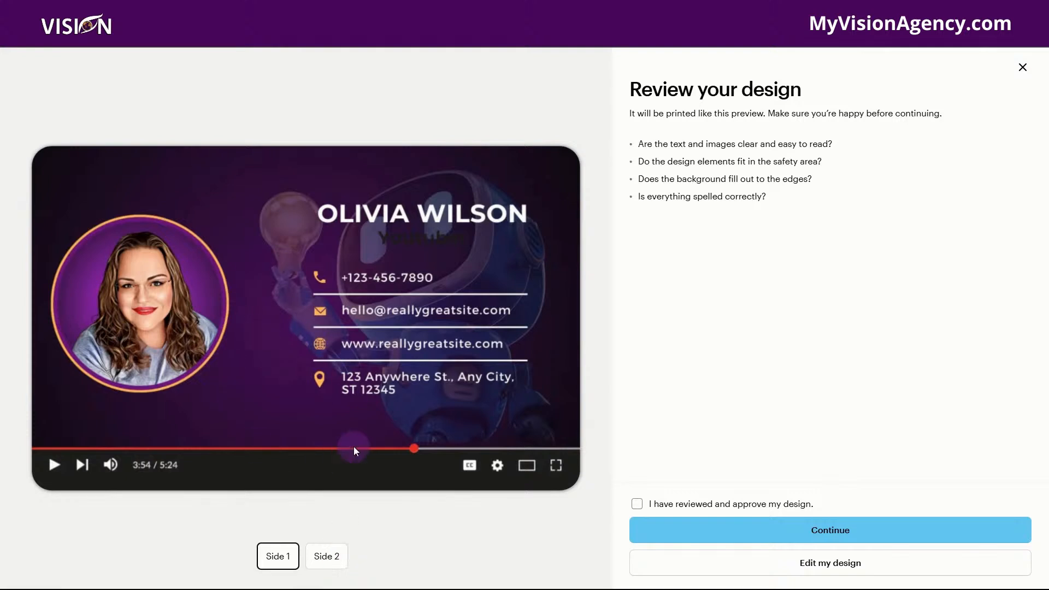
click(327, 557)
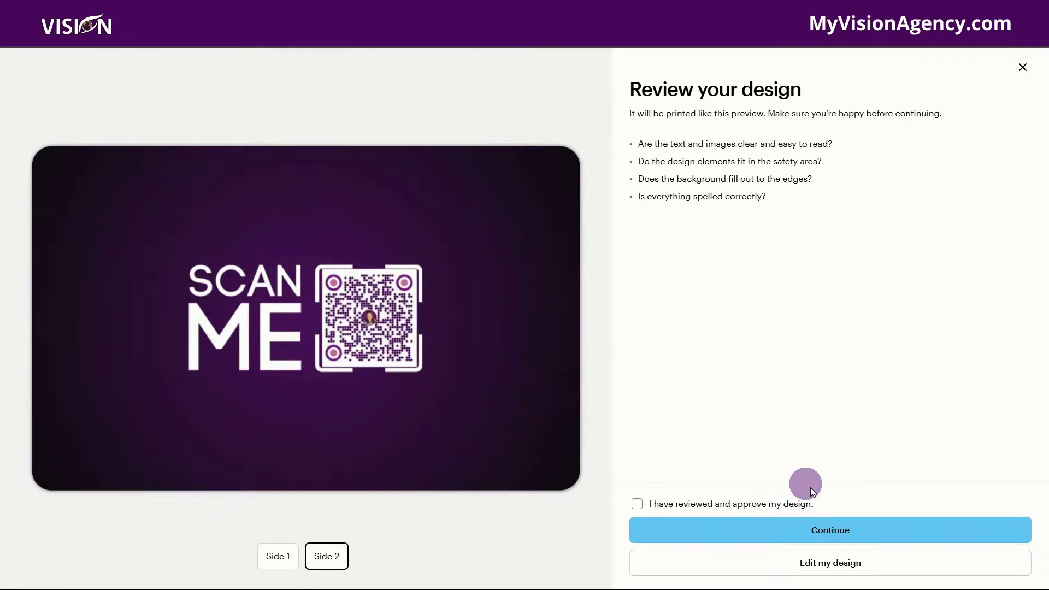
click(638, 503)
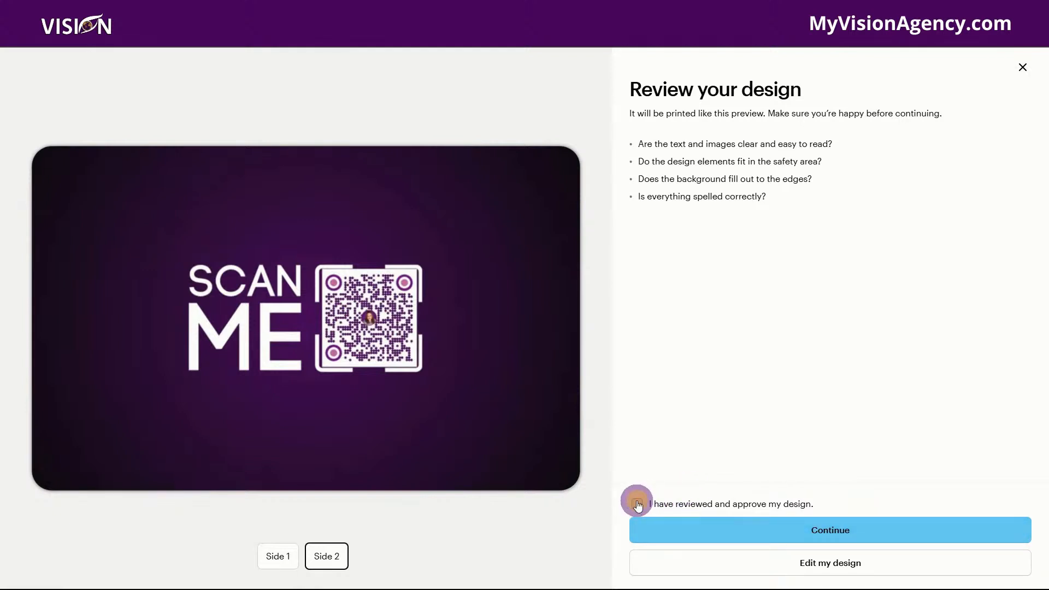
click(810, 542)
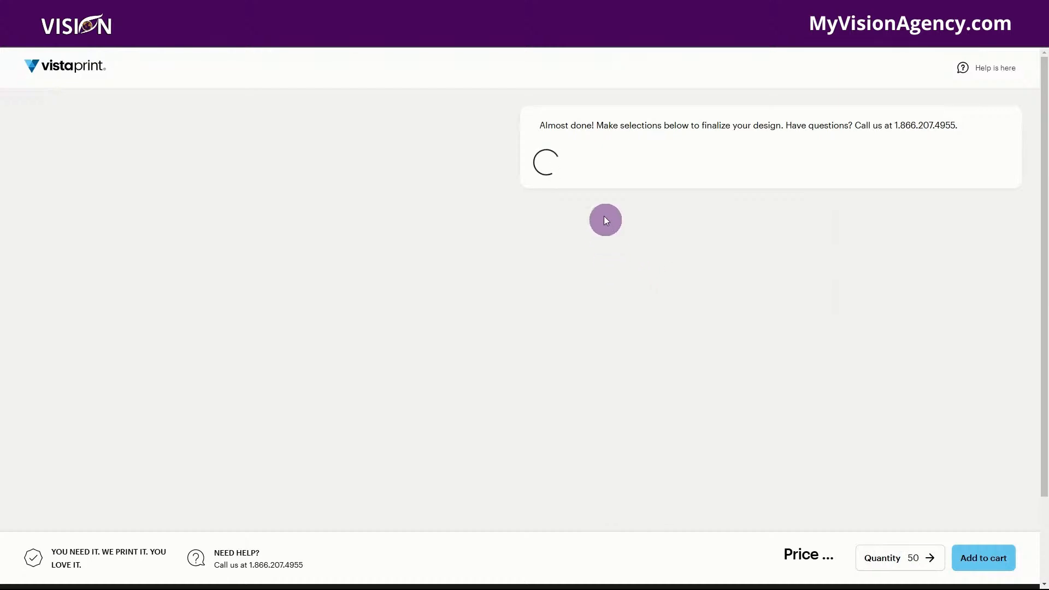
Review the card's orientation, plastic thickness options, price and quantity on the final steps page.
scroll(756, 348, down, 1)
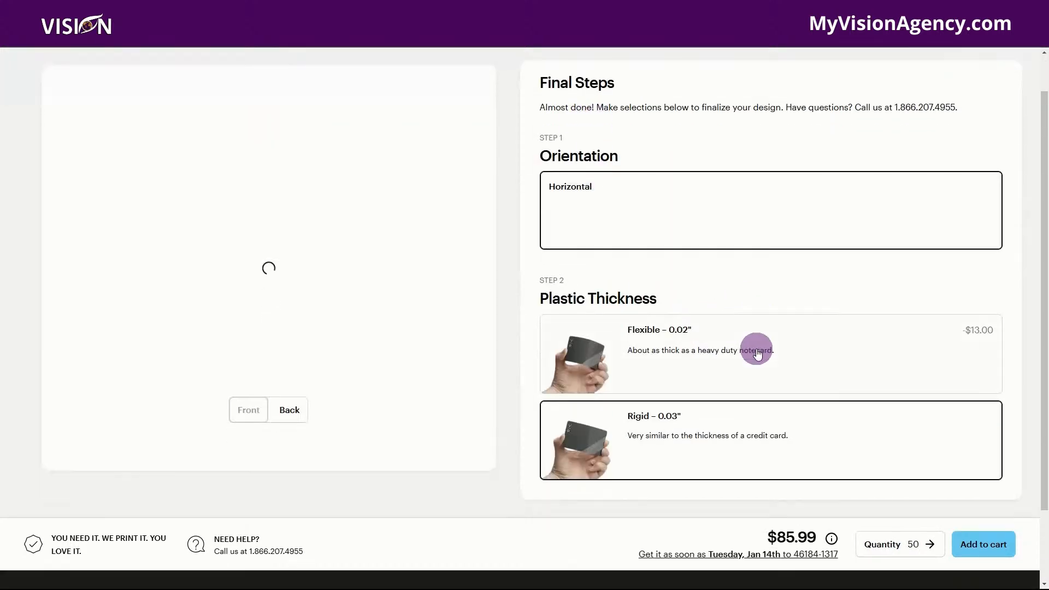
scroll(756, 353, down, 2)
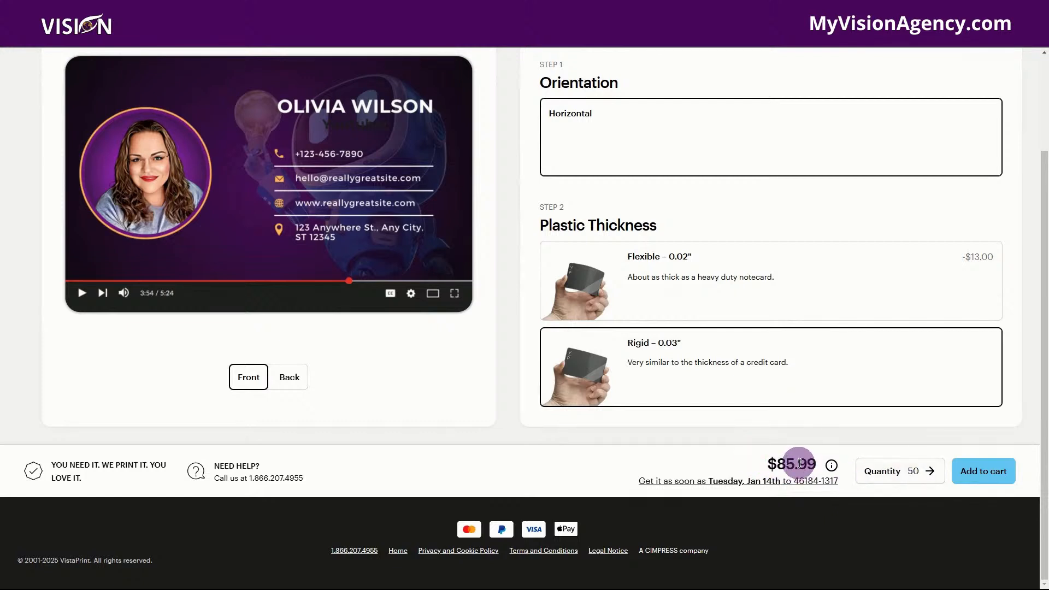
scroll(480, 419, up, 3)
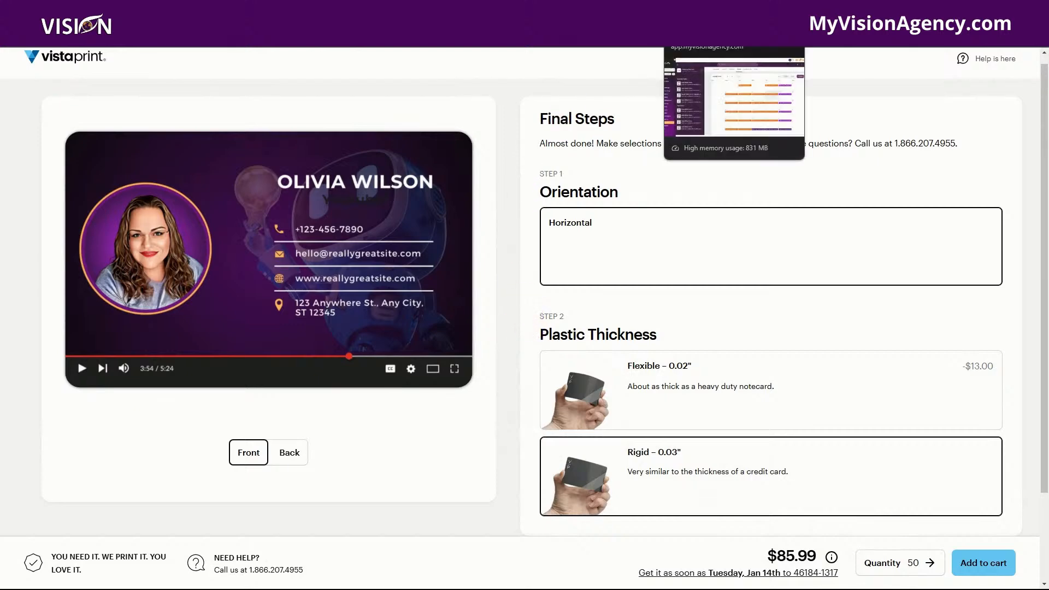
Switch to the Vision community events calendar, view the January 9 Open Office Hours event details, and close them.
click(710, 10)
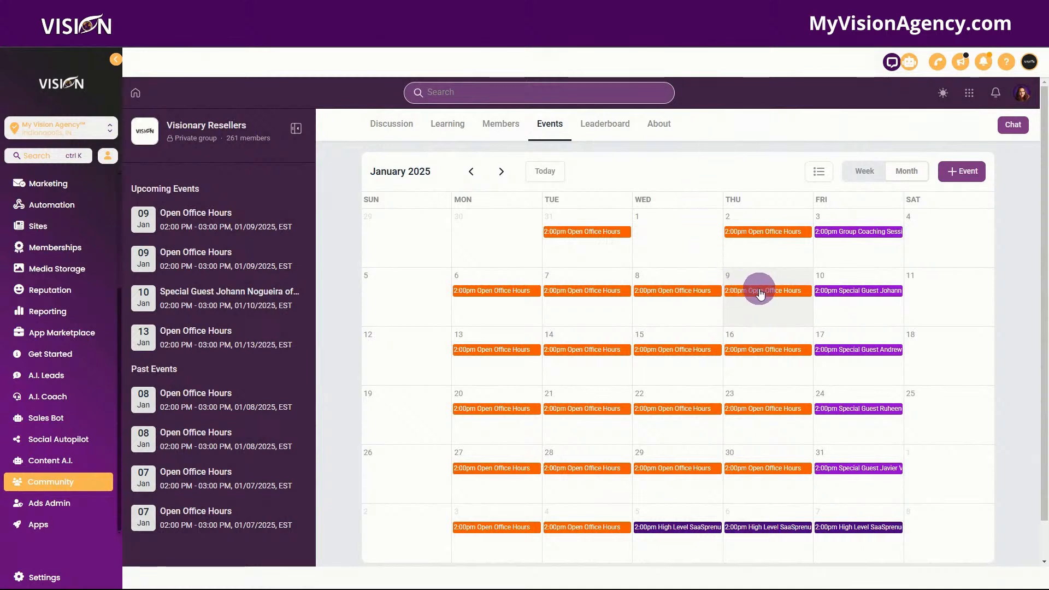
click(761, 293)
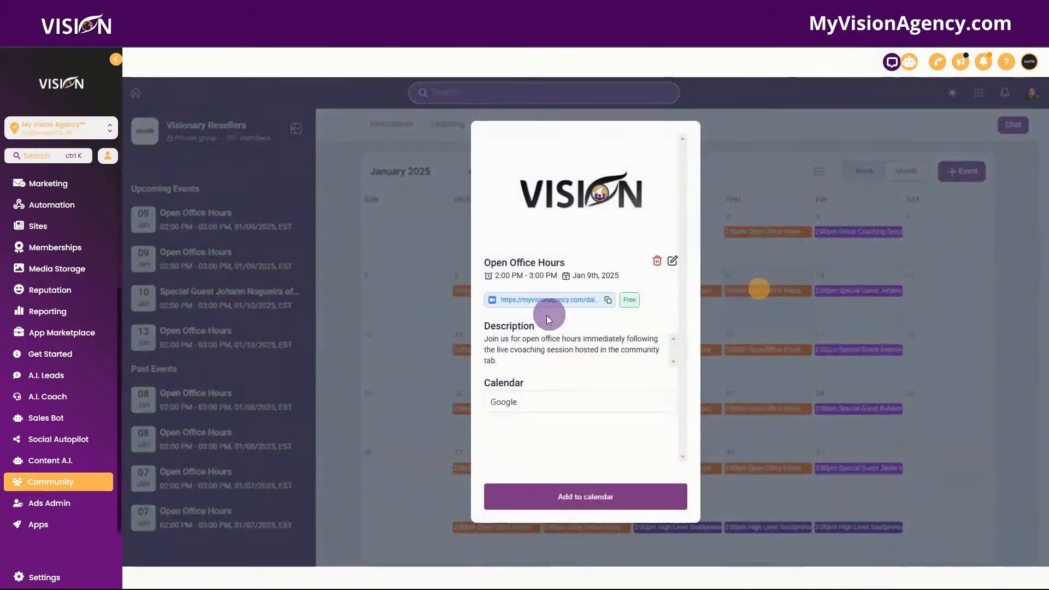
click(738, 112)
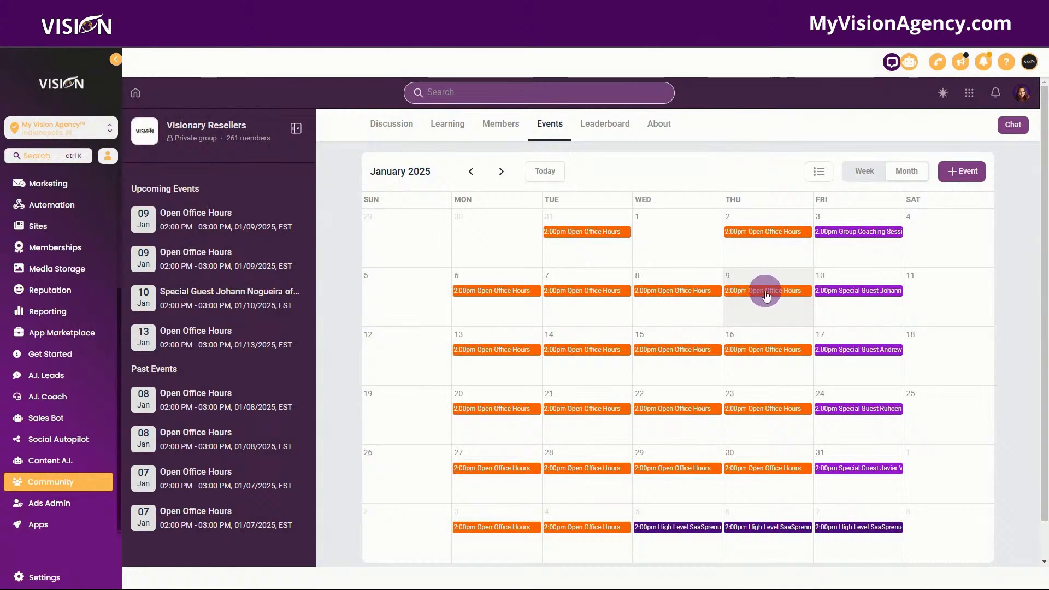
click(759, 293)
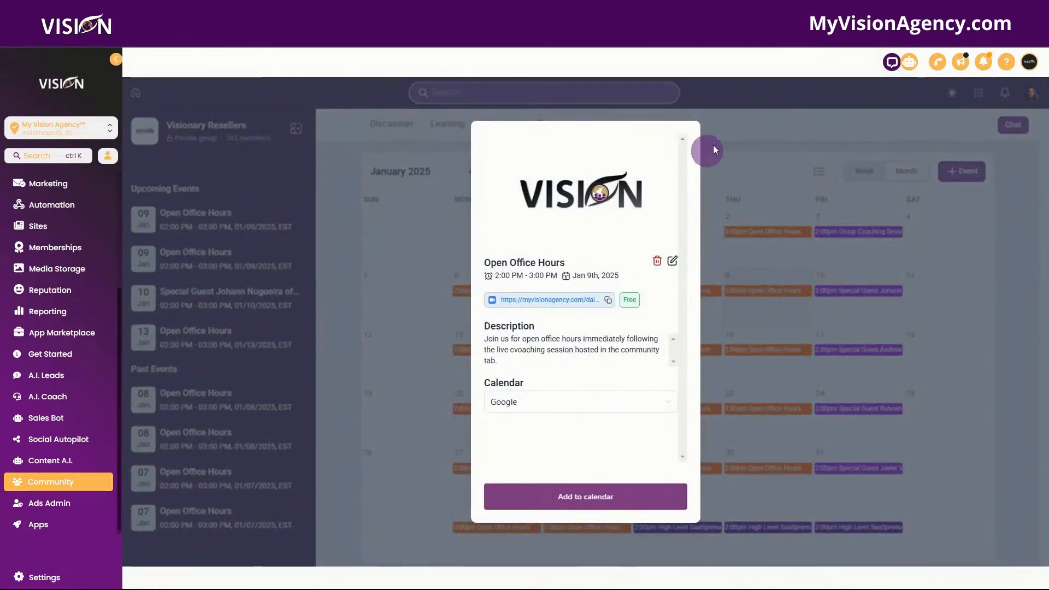
click(733, 119)
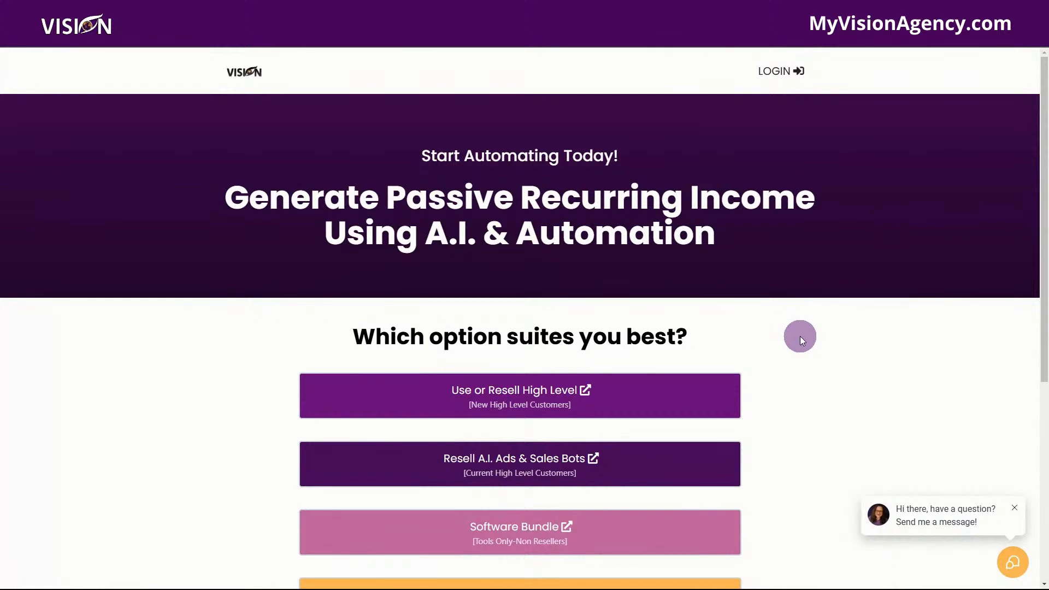
Look through the reseller, software bundle, free community and private consult options on the Vision landing page.
scroll(801, 339, down, 1)
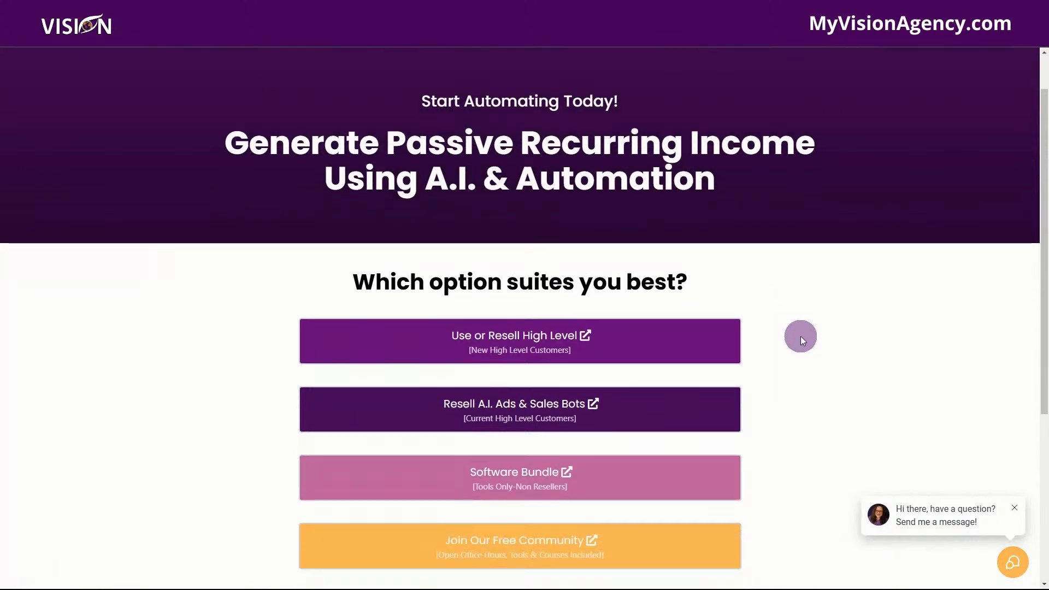
scroll(801, 336, down, 2)
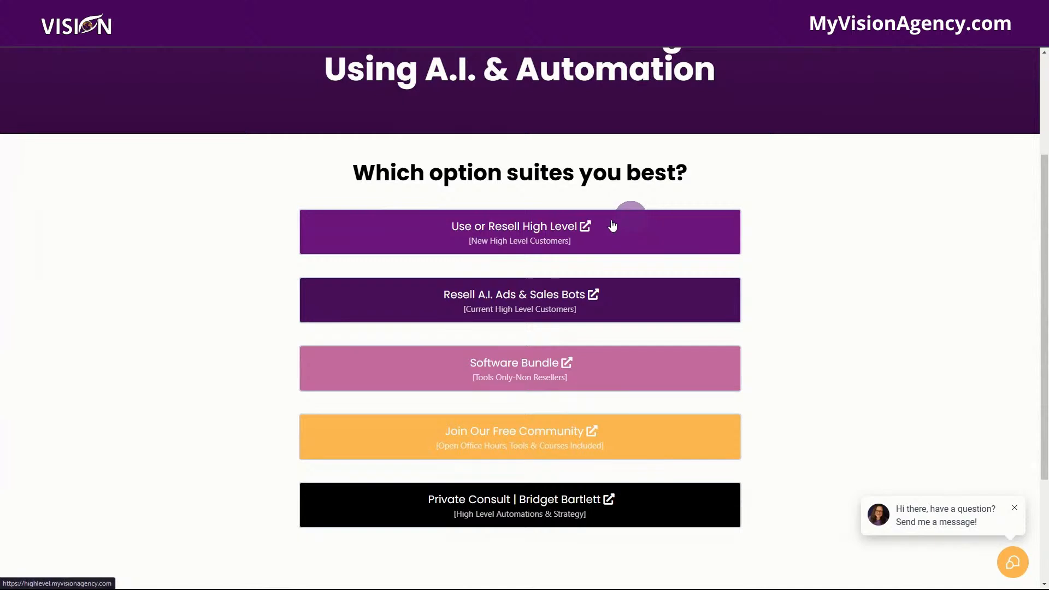